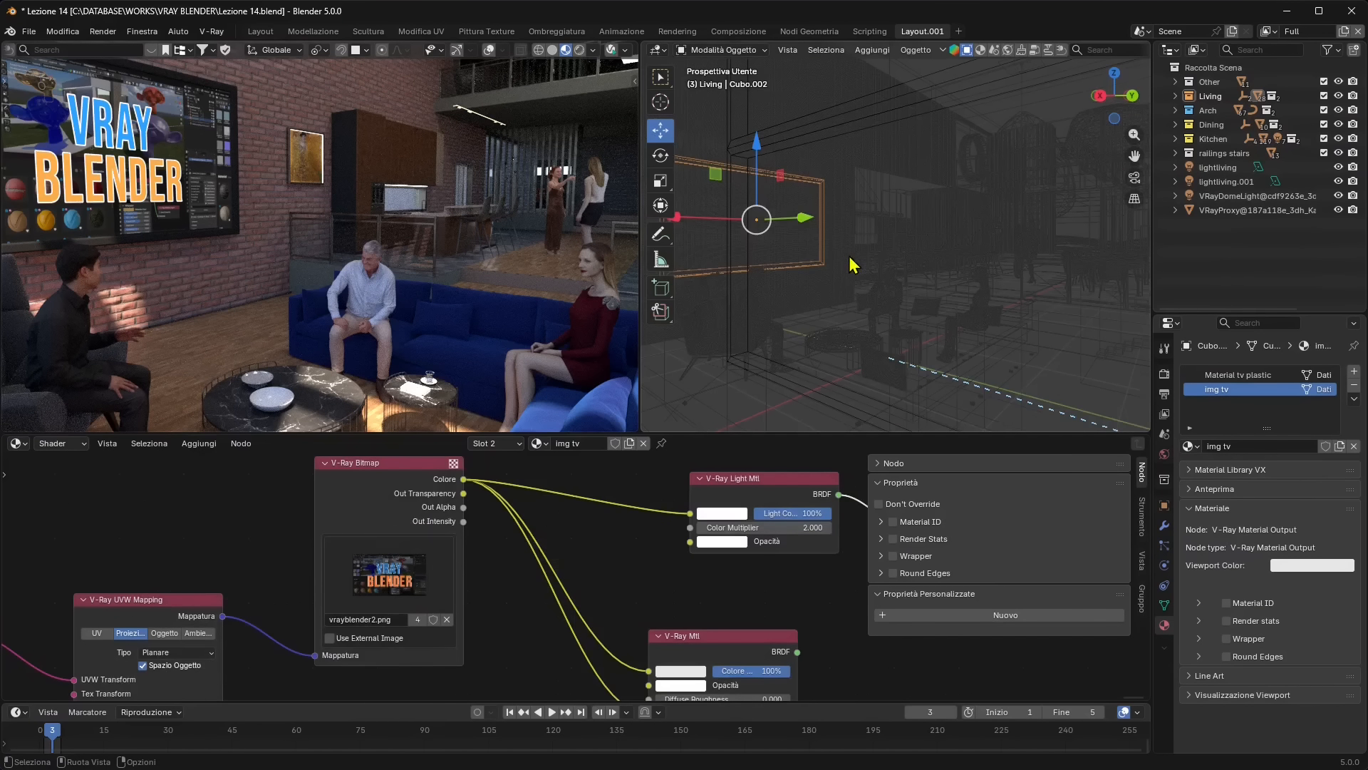
Add a plane mesh to the scene
{"action": "middle_click_drag", "start_coordinate": [849, 256], "coordinate": [828, 302]}
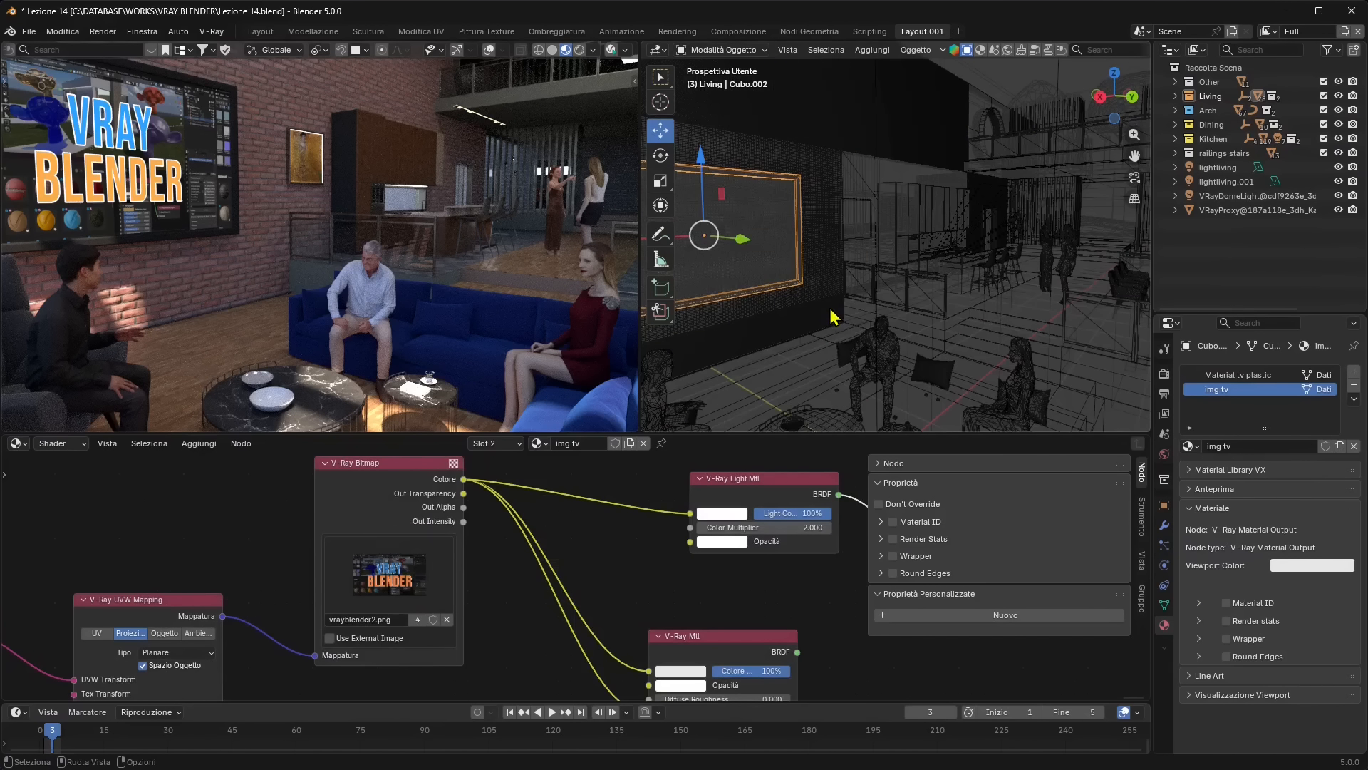
{"action": "middle_click_drag", "start_coordinate": [843, 324], "coordinate": [860, 57]}
{"action": "left_click", "coordinate": [863, 51]}
{"action": "mouse_move", "coordinate": [873, 68]}
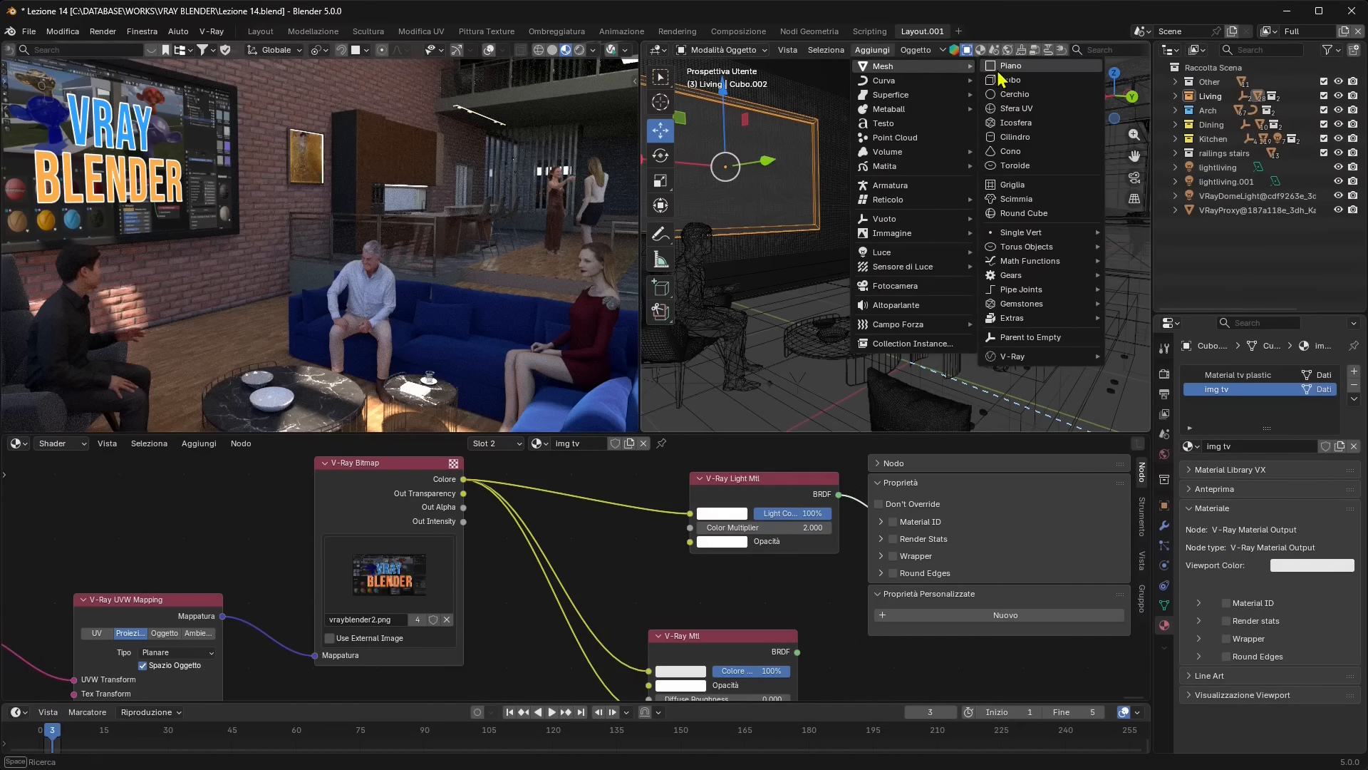
Move the new plane into the living area, over the coffee tables in front of the sofa
{"action": "left_click_drag", "start_coordinate": [1033, 388], "coordinate": [942, 321]}
{"action": "middle_click_drag", "start_coordinate": [942, 320], "coordinate": [897, 336]}
{"action": "left_click", "coordinate": [1124, 101]}
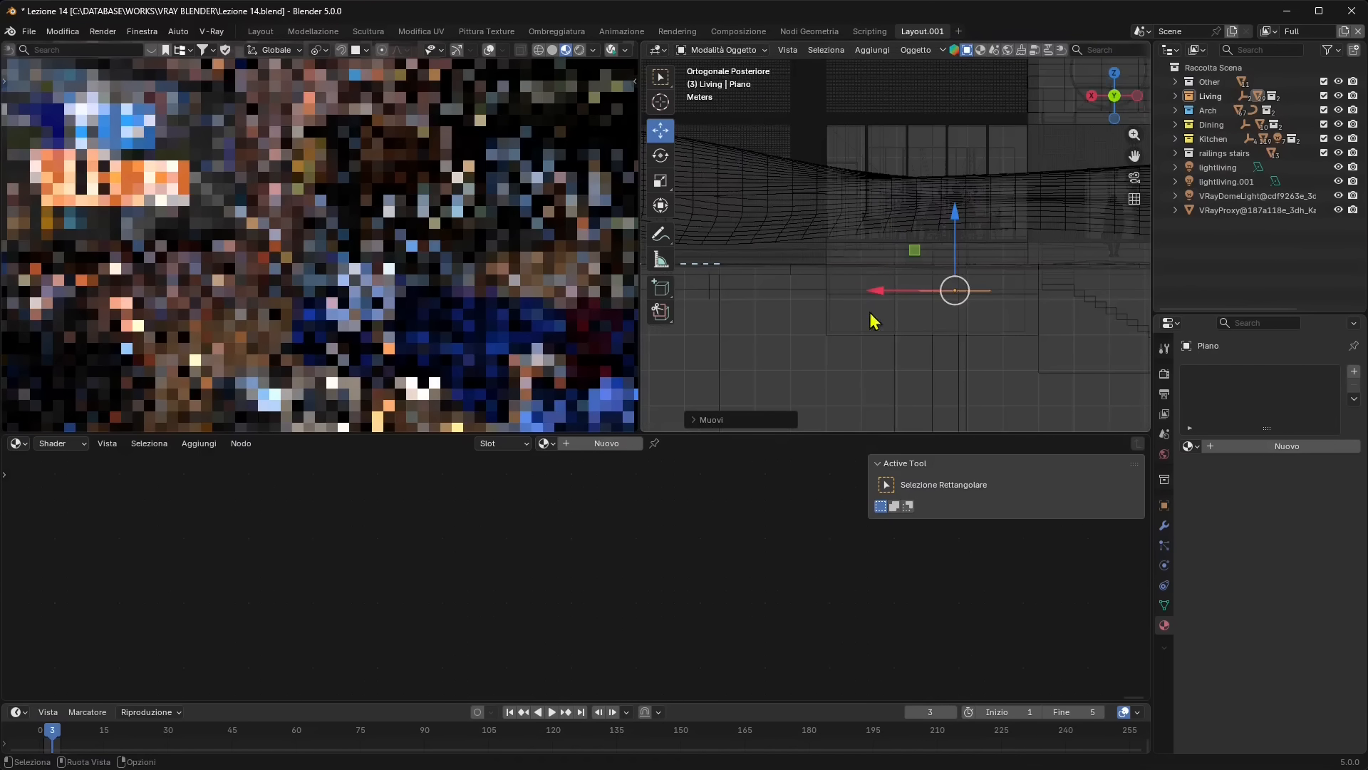
{"action": "key", "text": "g"}
{"action": "middle_click_drag", "start_coordinate": [901, 254], "coordinate": [758, 232]}
{"action": "left_click_drag", "start_coordinate": [758, 231], "coordinate": [1106, 236]}
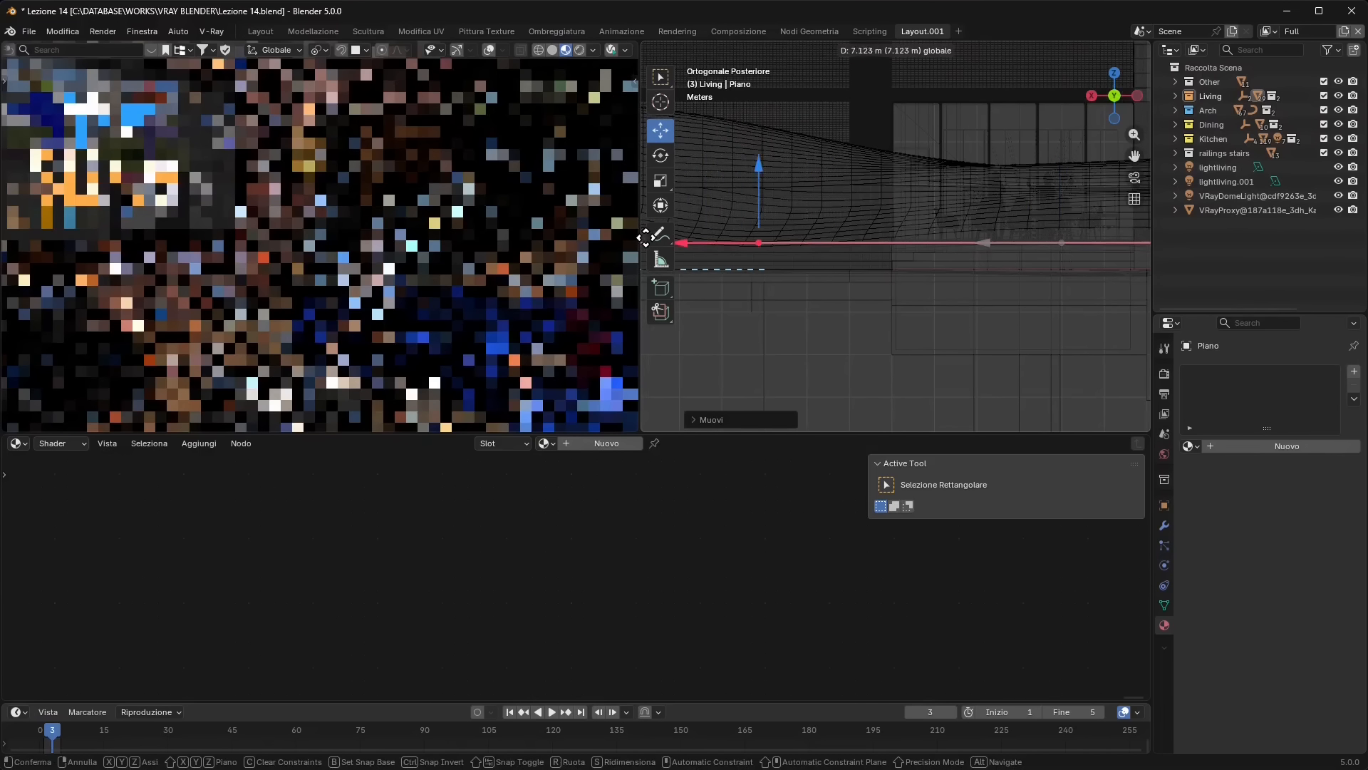
{"action": "left_click", "coordinate": [760, 310]}
{"action": "middle_click_drag", "start_coordinate": [760, 310], "coordinate": [876, 226]}
{"action": "left_click_drag", "start_coordinate": [905, 236], "coordinate": [1023, 263]}
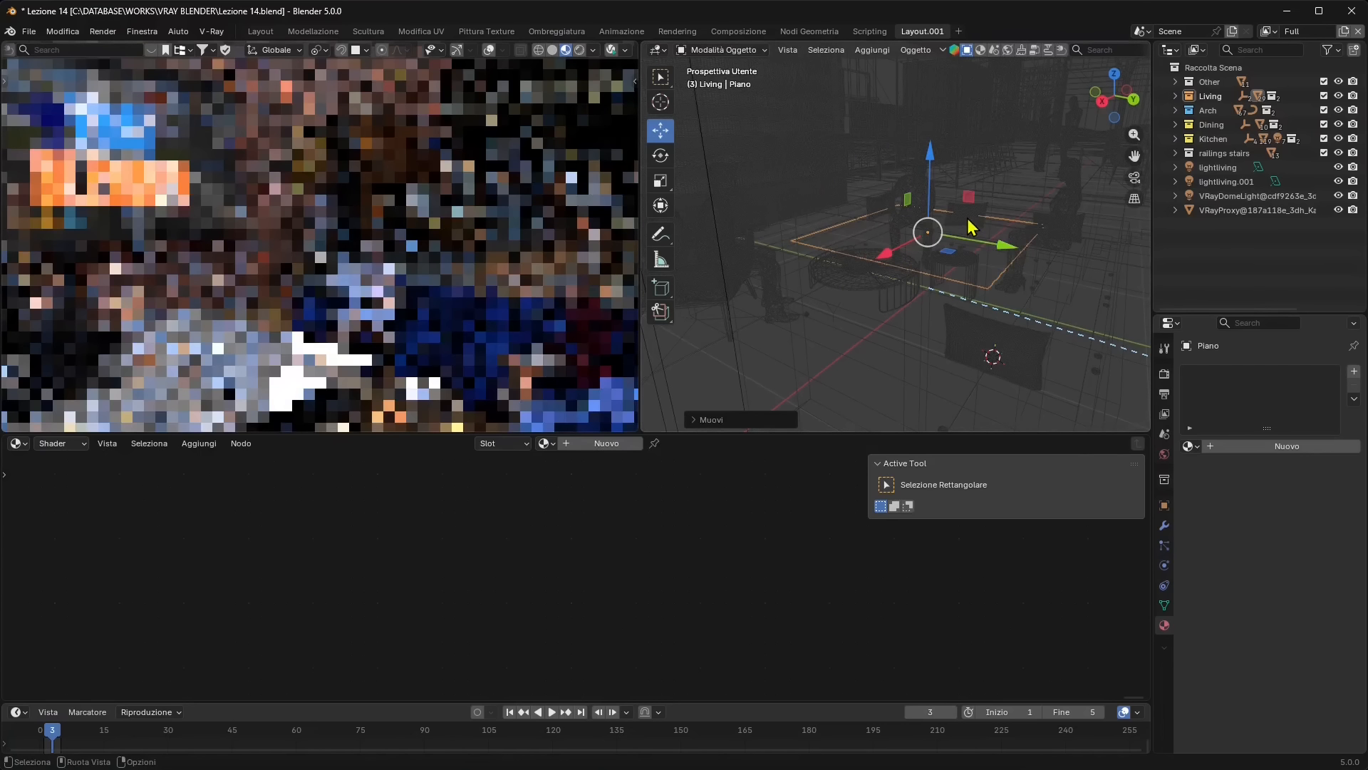
{"action": "scroll", "coordinate": [955, 249], "scroll_direction": "up", "scroll_amount": 1}
{"action": "middle_click_drag", "start_coordinate": [935, 255], "coordinate": [925, 260]}
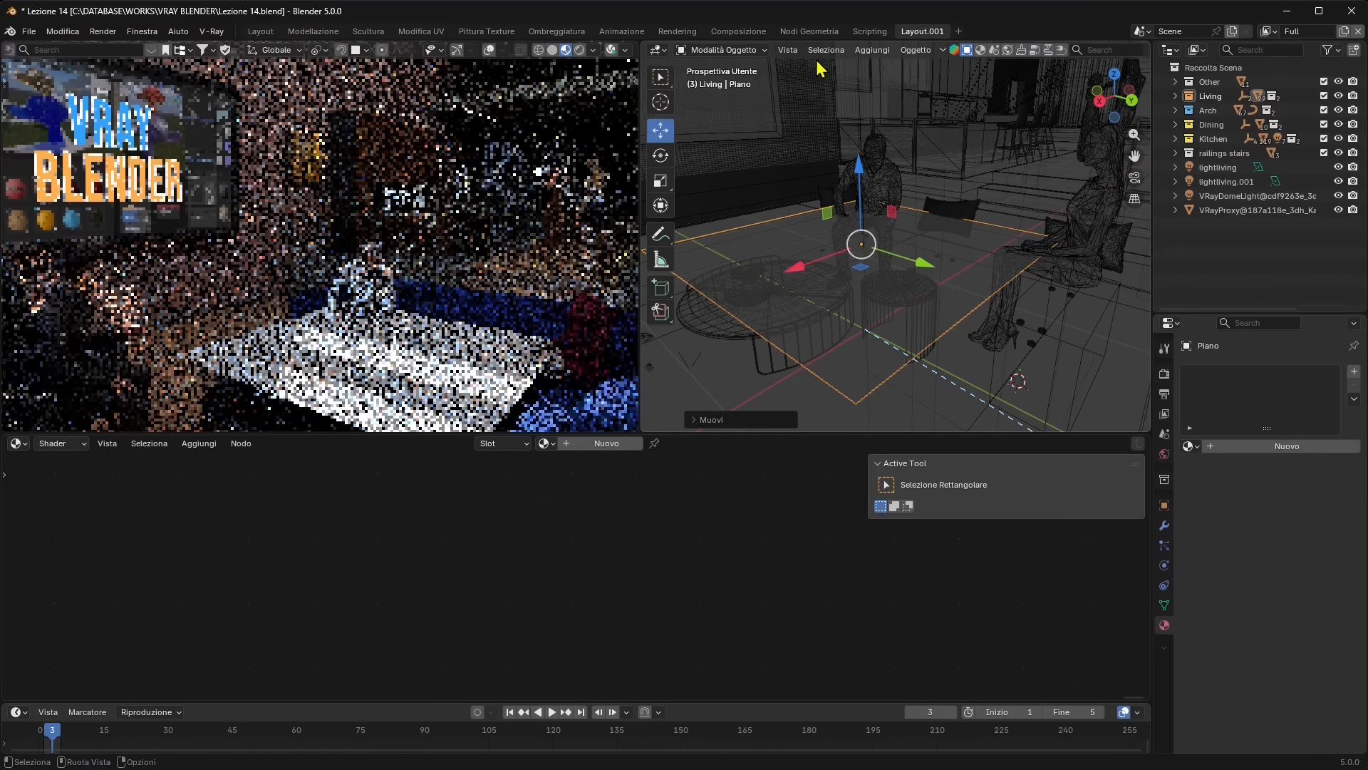
Hide every object except the selected plane
{"action": "left_click", "coordinate": [915, 49]}
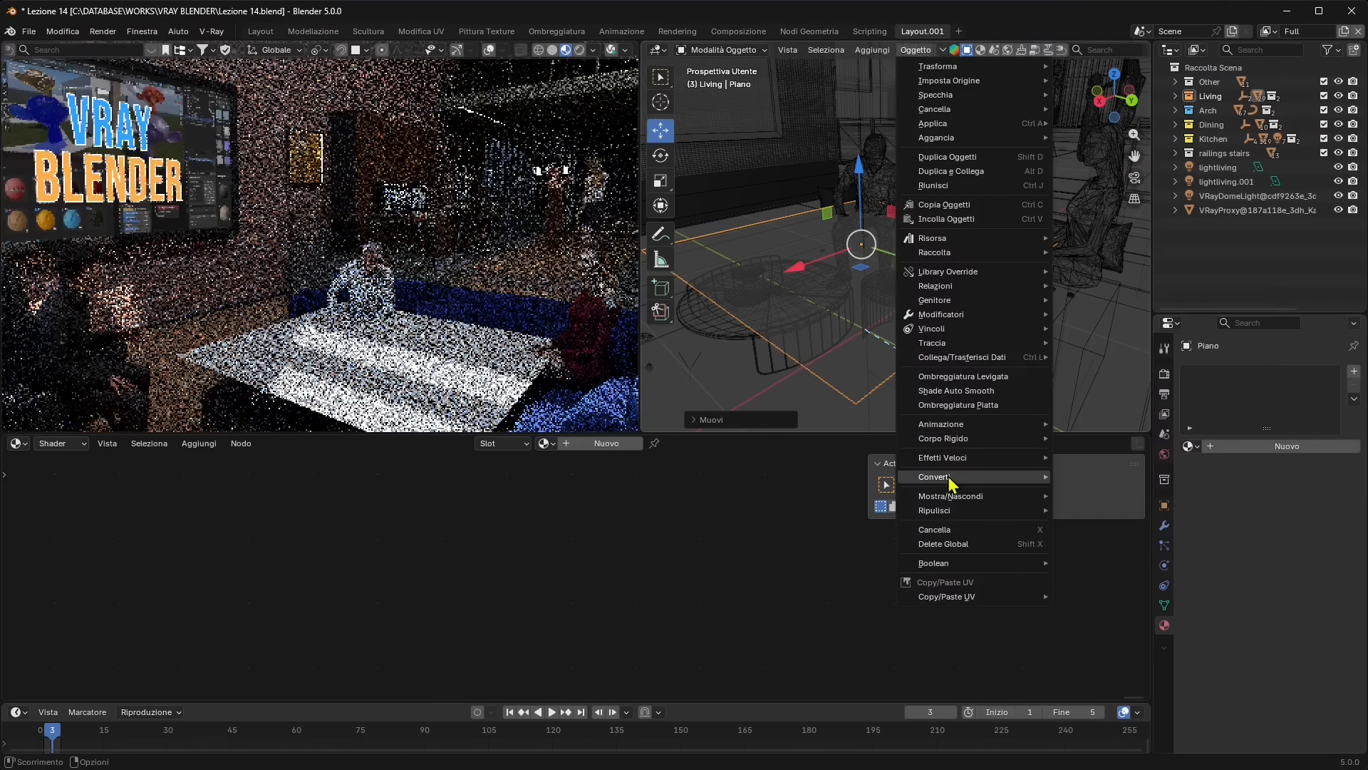
{"action": "mouse_move", "coordinate": [952, 499]}
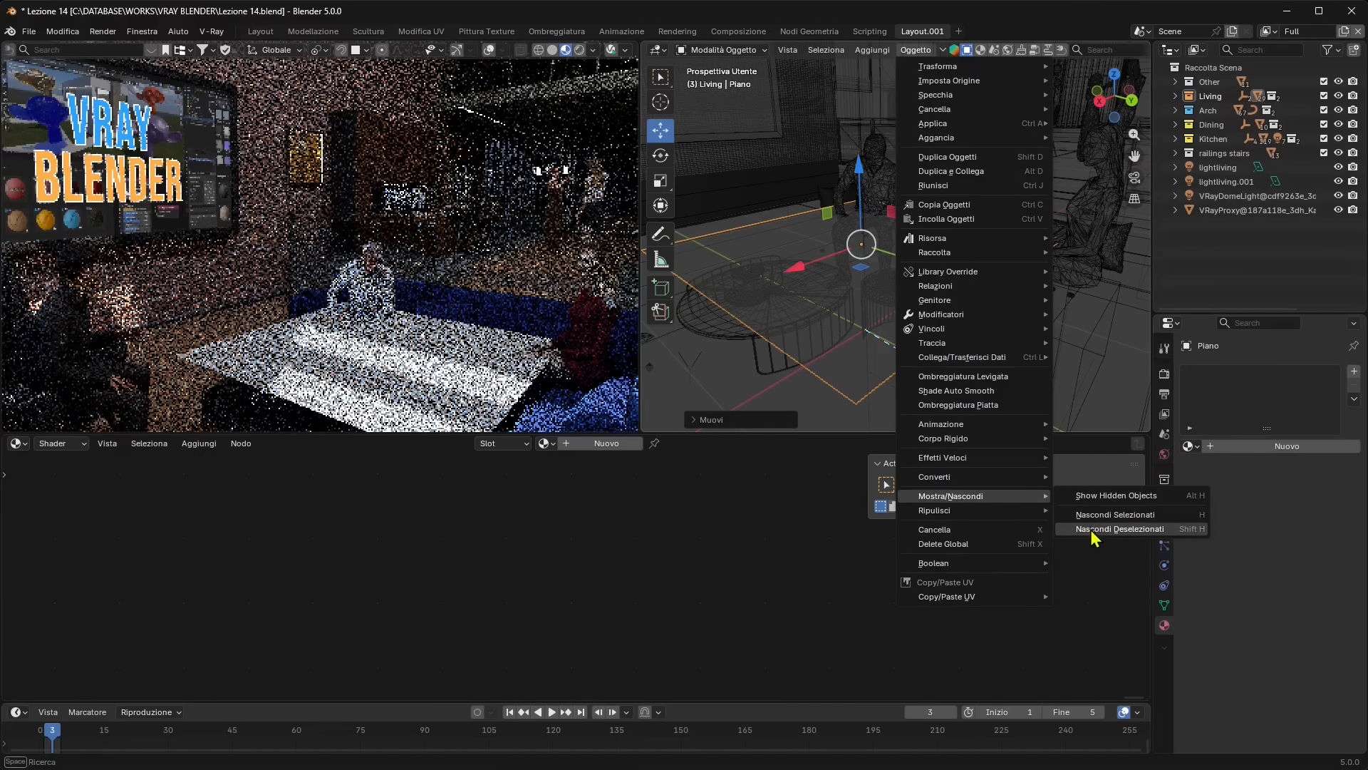
{"action": "left_click", "coordinate": [1186, 533]}
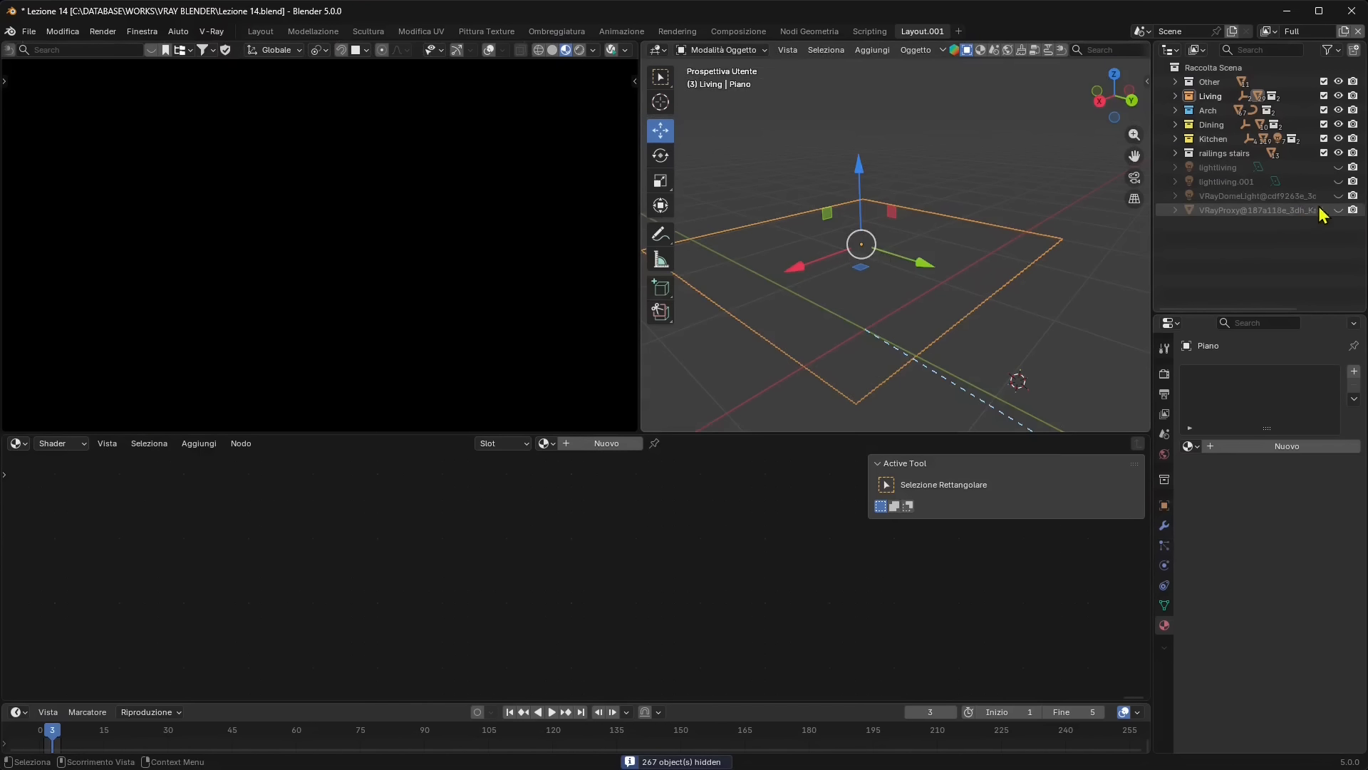
Make the V-Ray dome light visible again and set its intensity to 0.01
{"action": "left_click", "coordinate": [1339, 196]}
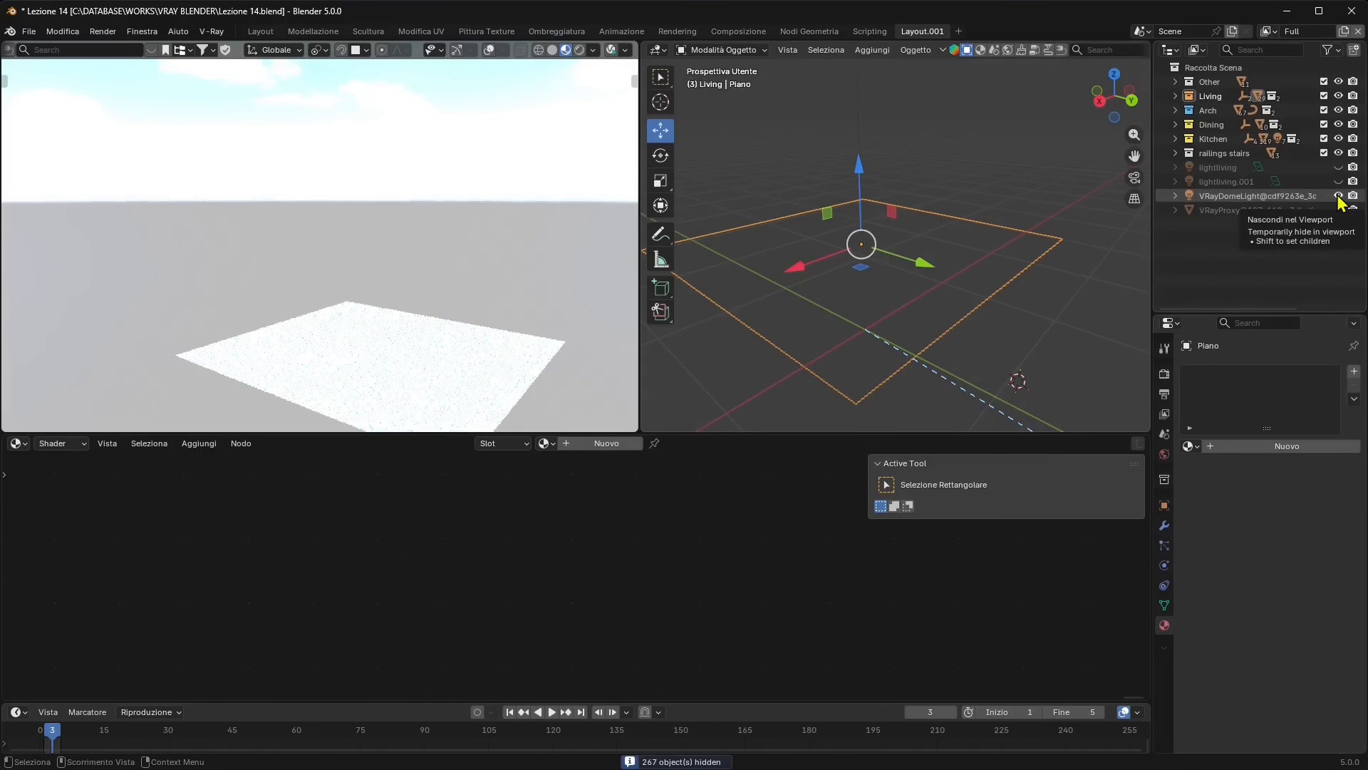
{"action": "left_click", "coordinate": [1258, 197]}
{"action": "left_click", "coordinate": [1274, 522]}
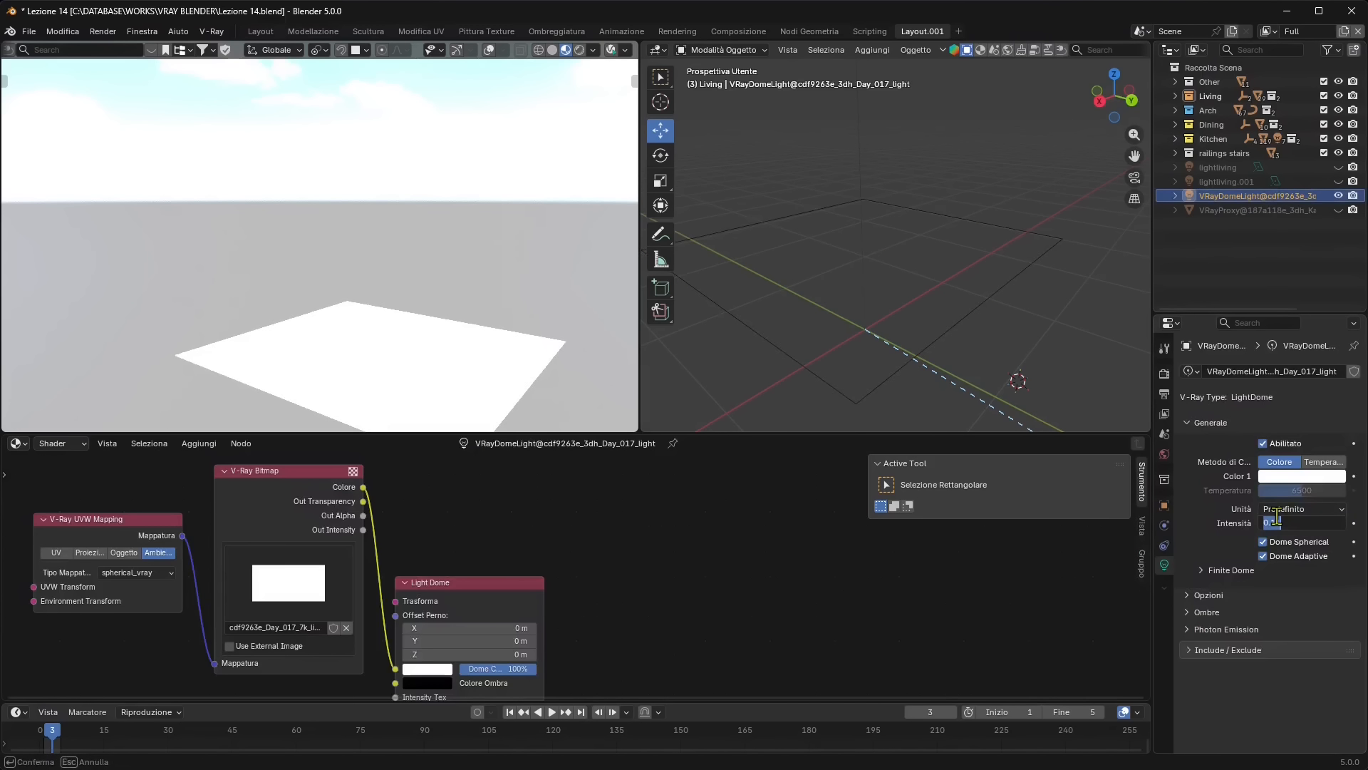
{"action": "type", "text": "0.01"}
{"action": "key", "text": "Return"}
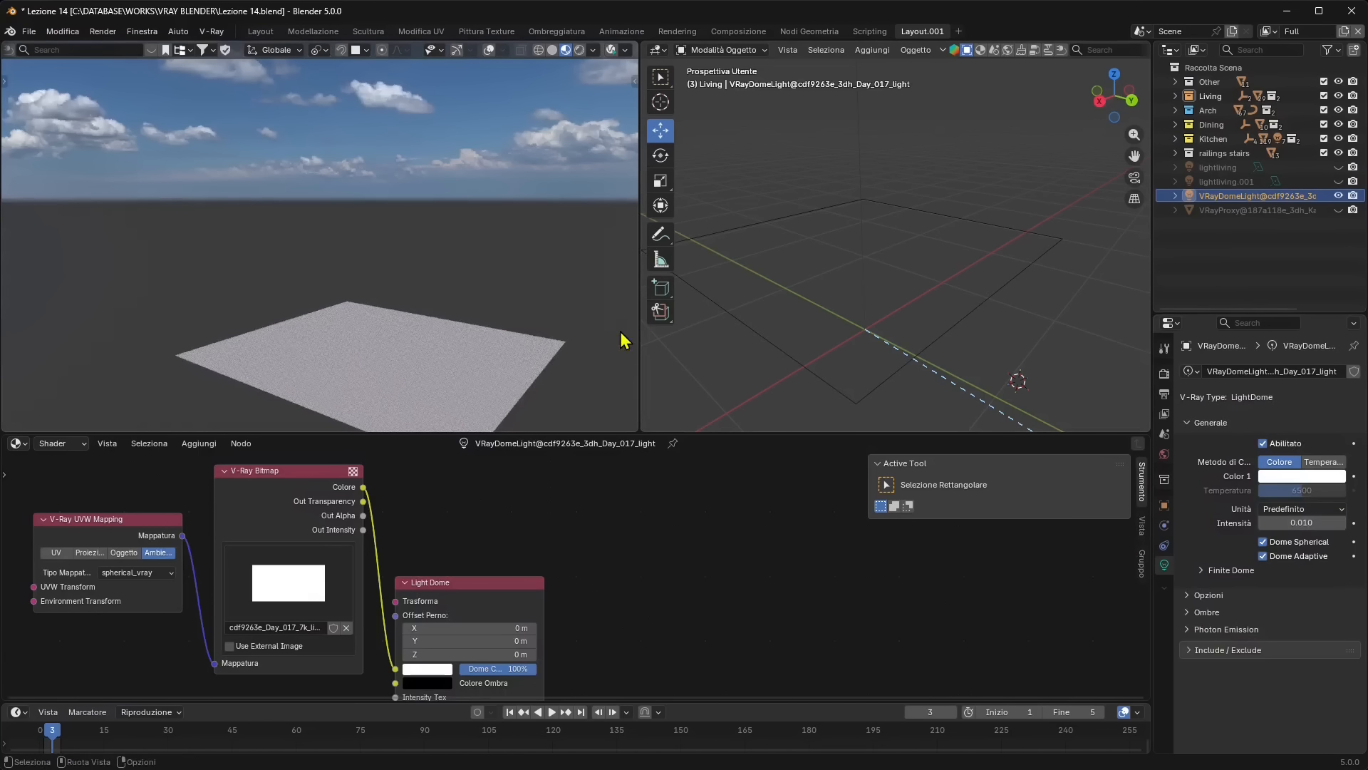
Create a new material for the plane in the shader node editor
{"action": "mouse_move", "coordinate": [429, 394]}
{"action": "middle_mouse_down"}
{"action": "mouse_move", "coordinate": [429, 360]}
{"action": "mouse_move", "coordinate": [432, 394]}
{"action": "middle_mouse_up"}
{"action": "middle_click_drag", "start_coordinate": [822, 356], "coordinate": [814, 297]}
{"action": "left_click", "coordinate": [853, 342]}
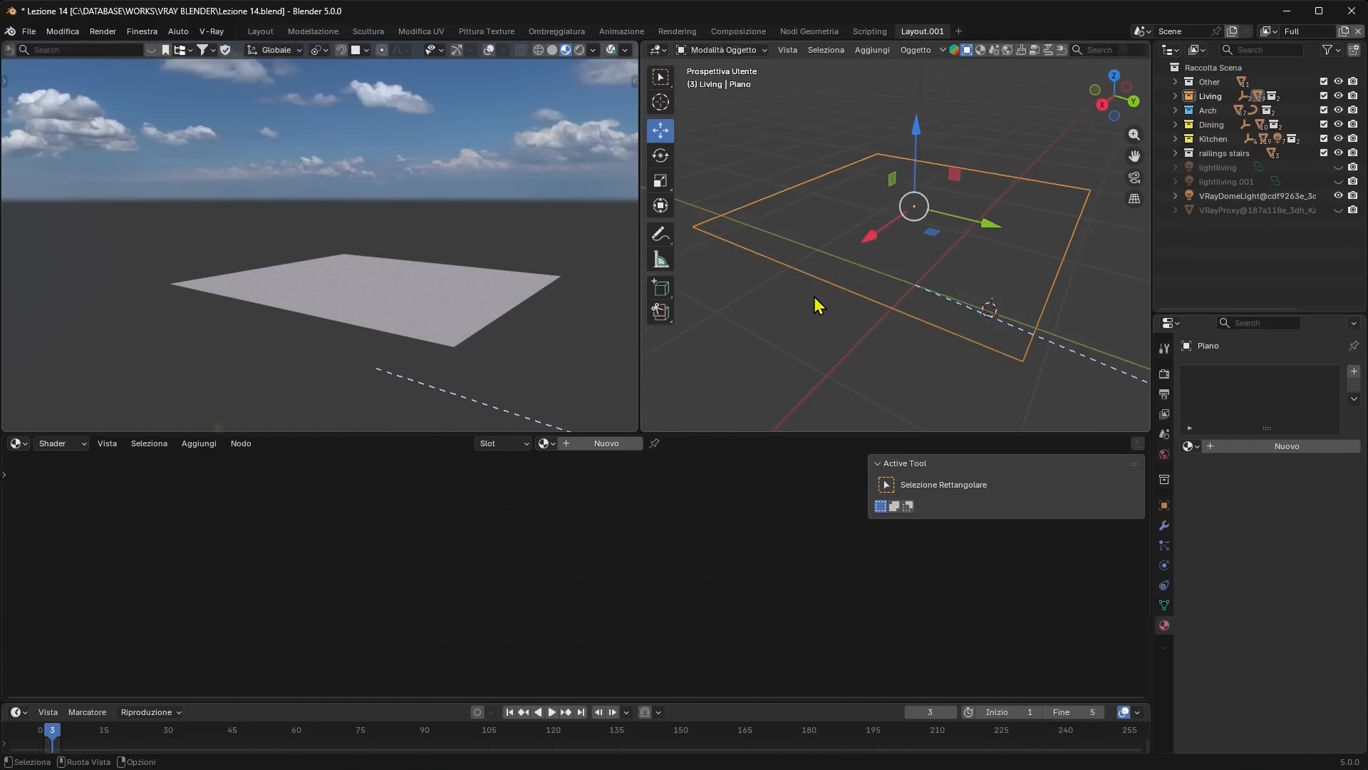
{"action": "left_click", "coordinate": [814, 296]}
{"action": "left_click", "coordinate": [17, 443]}
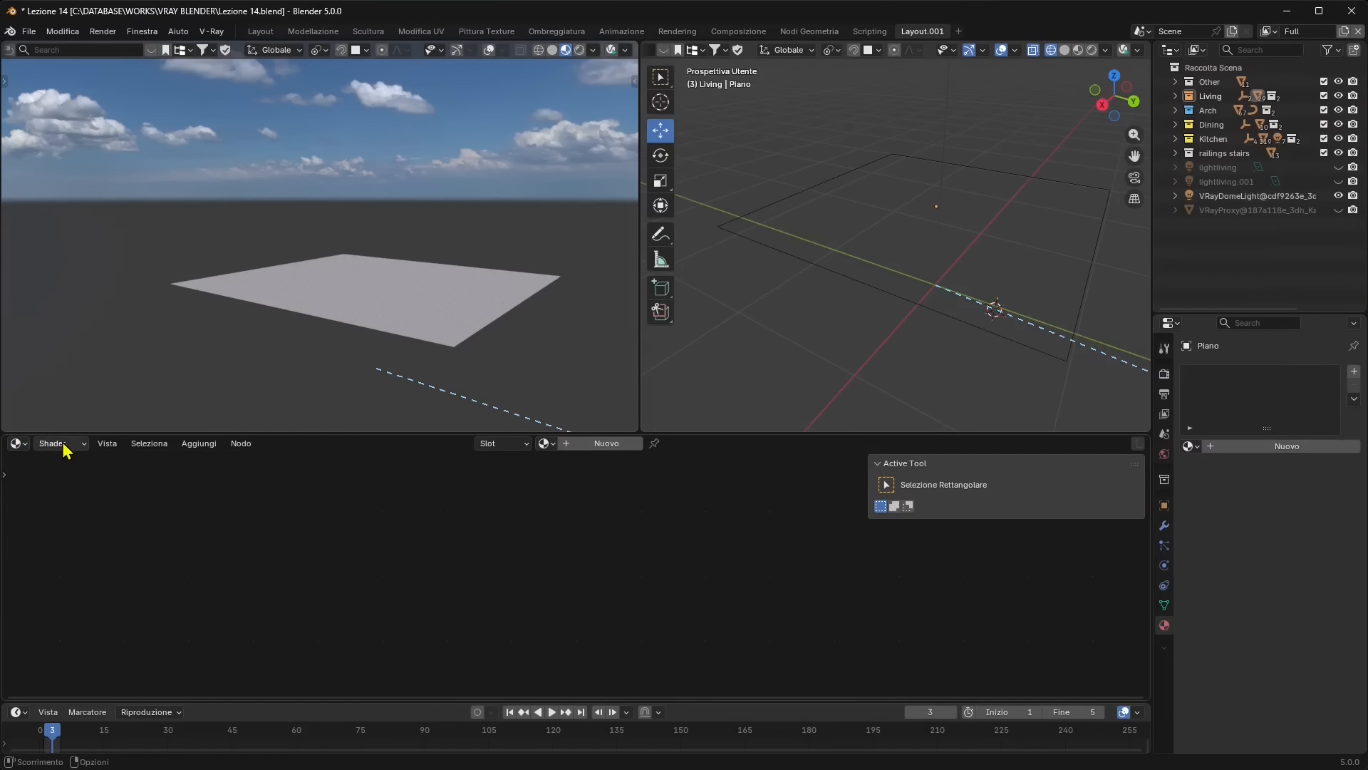
{"action": "left_click", "coordinate": [573, 454]}
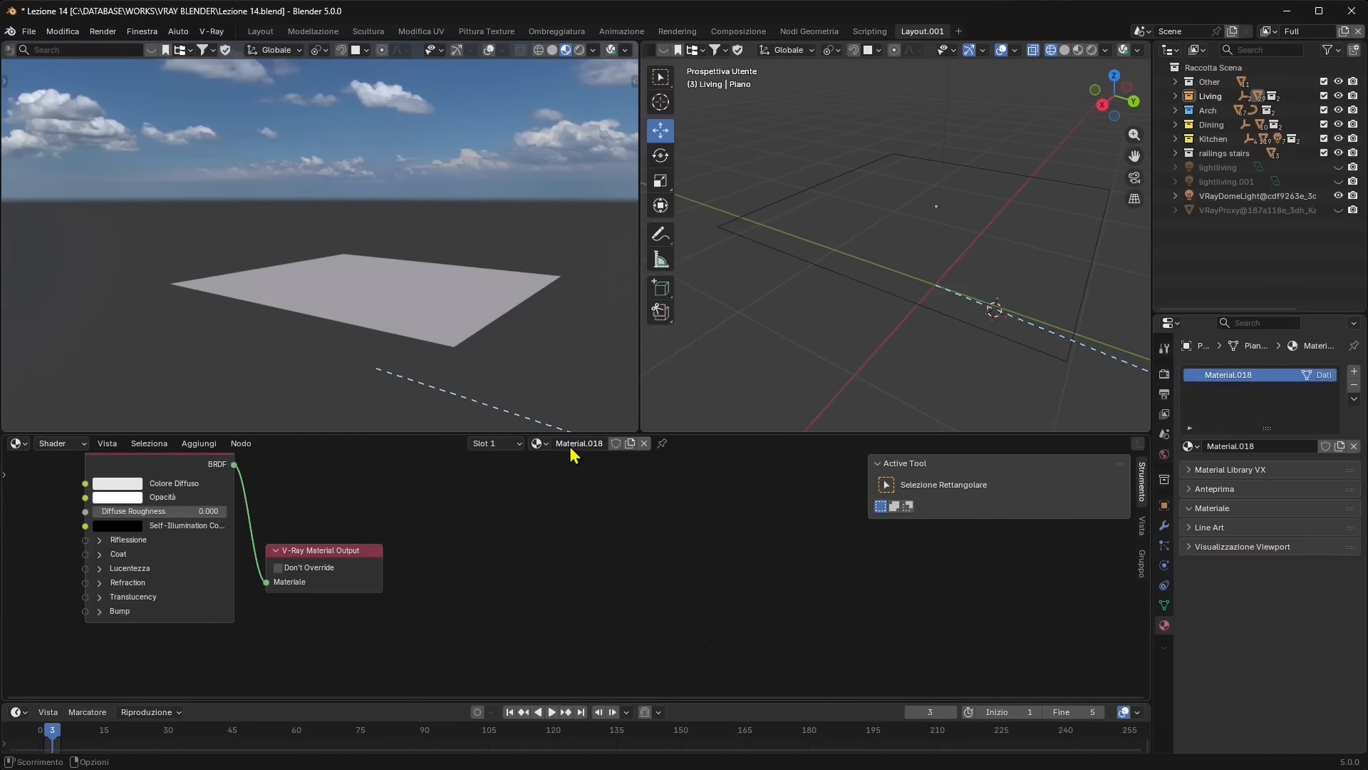
Spread out the material's nodes, disconnect V-Ray Mtl from the material output and move it aside
{"action": "left_click_drag", "start_coordinate": [570, 557], "coordinate": [730, 510]}
{"action": "middle_click_drag", "start_coordinate": [484, 533], "coordinate": [530, 570]}
{"action": "left_click_drag", "start_coordinate": [450, 510], "coordinate": [458, 511]}
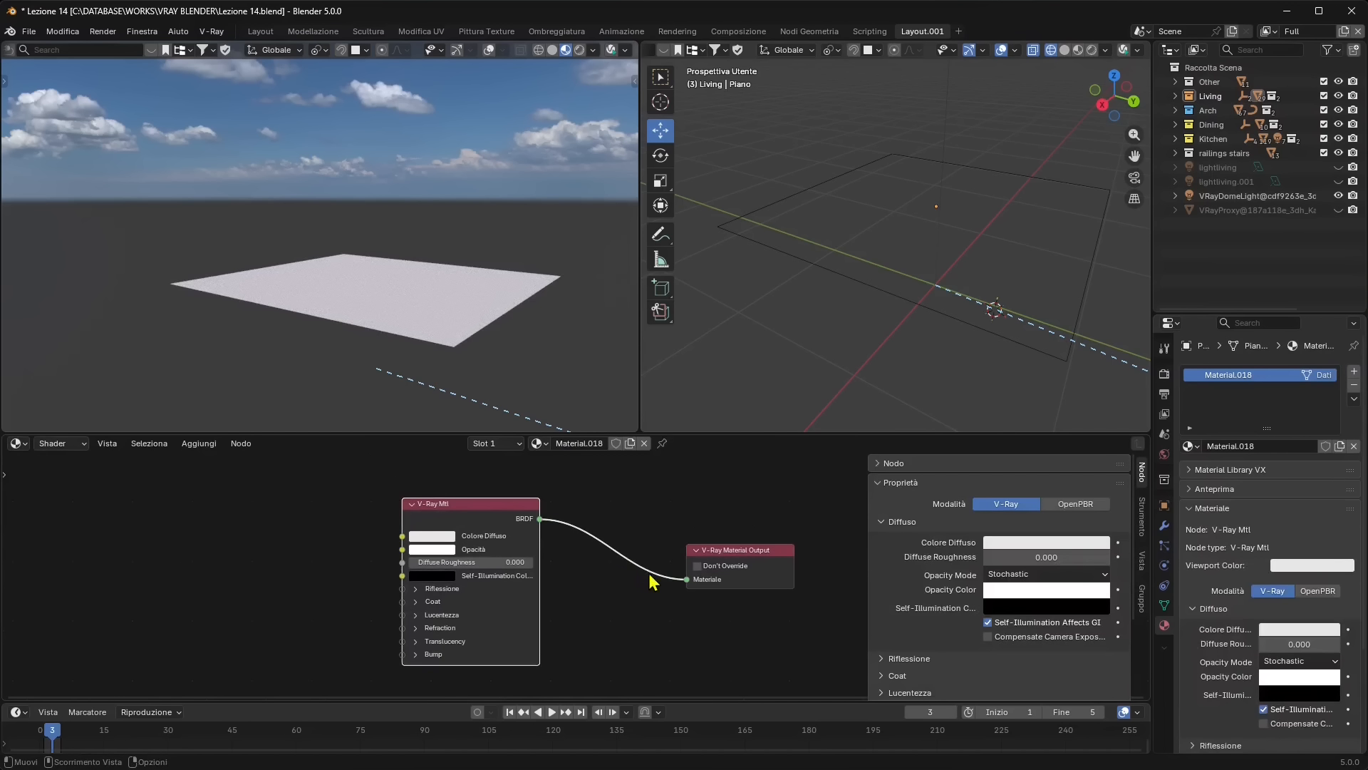
{"action": "left_click_drag", "start_coordinate": [680, 581], "coordinate": [563, 552]}
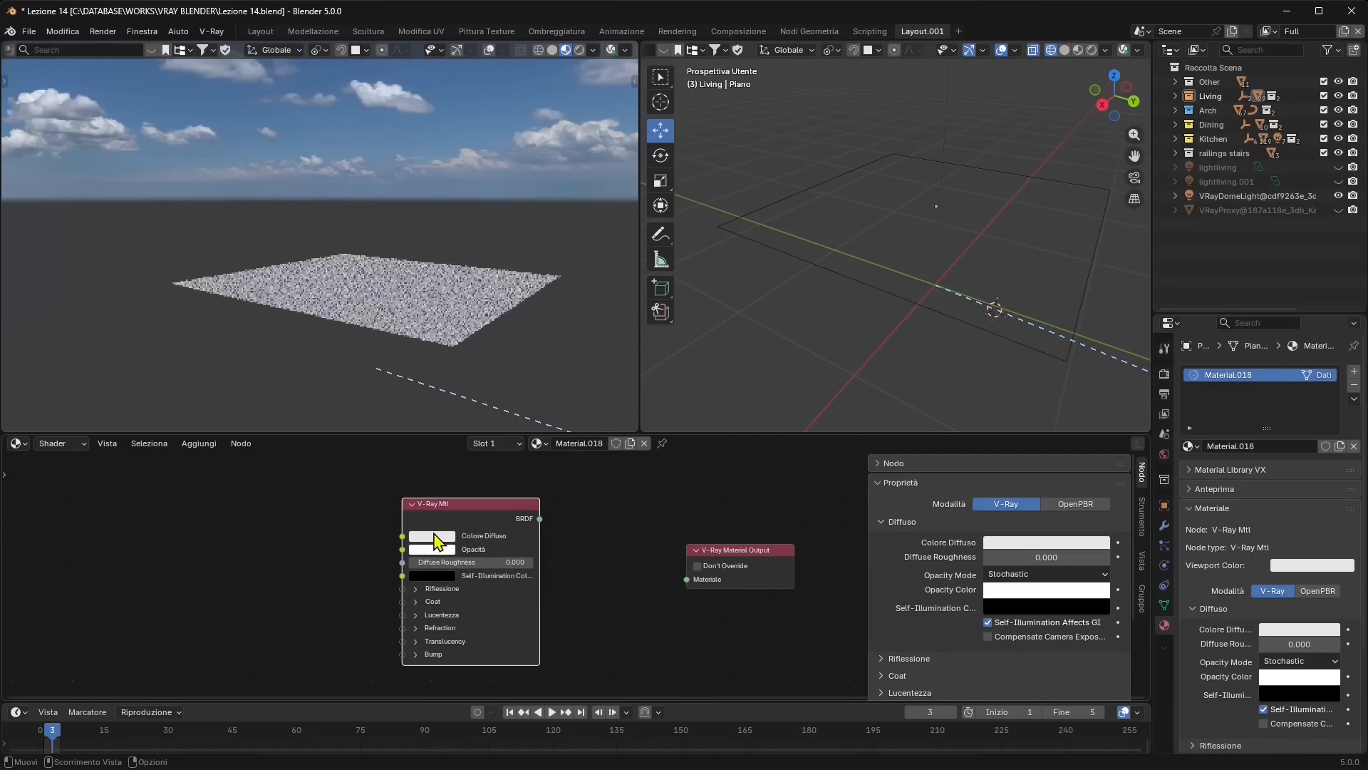
{"action": "left_click_drag", "start_coordinate": [464, 516], "coordinate": [306, 510]}
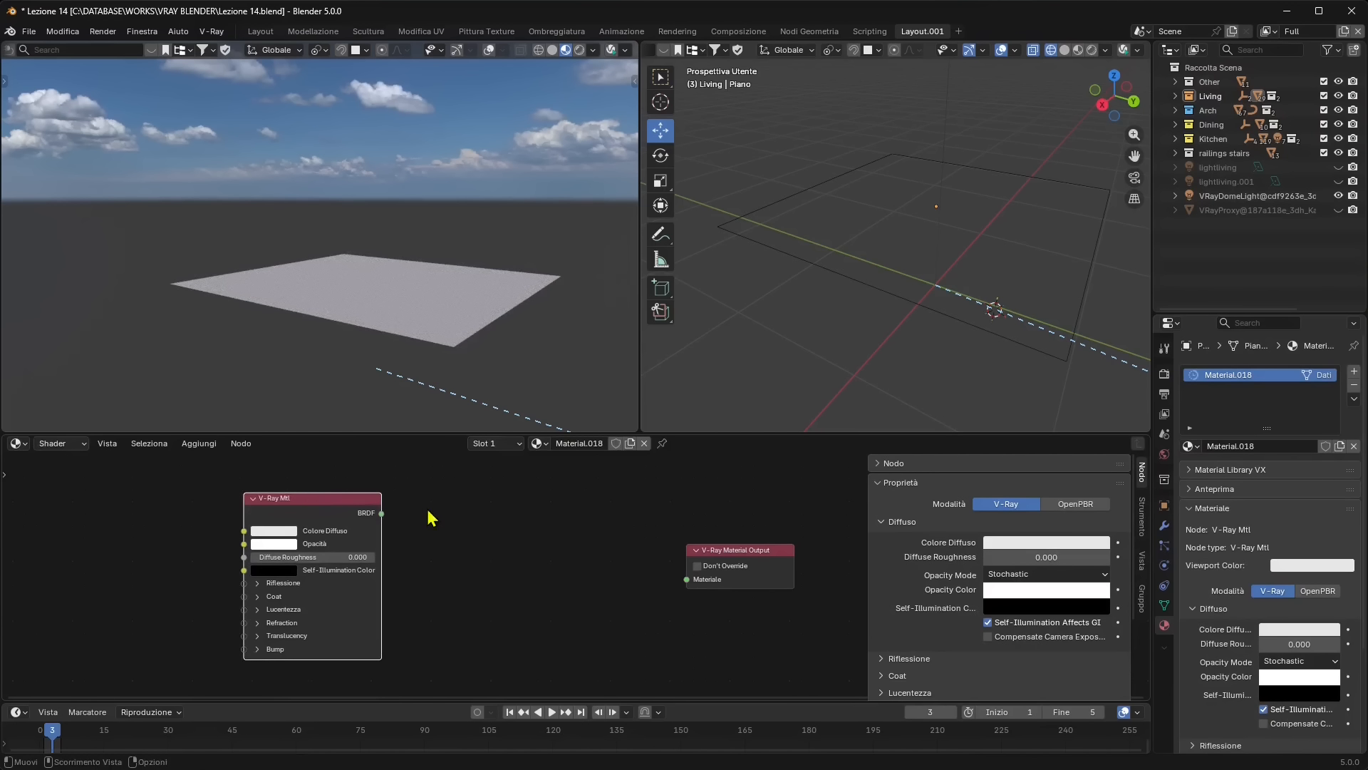
Add a V-Ray Hair Next Mtl node and connect its BRDF to the V-Ray Material Output
{"action": "left_click", "coordinate": [200, 444]}
{"action": "mouse_move", "coordinate": [238, 459]}
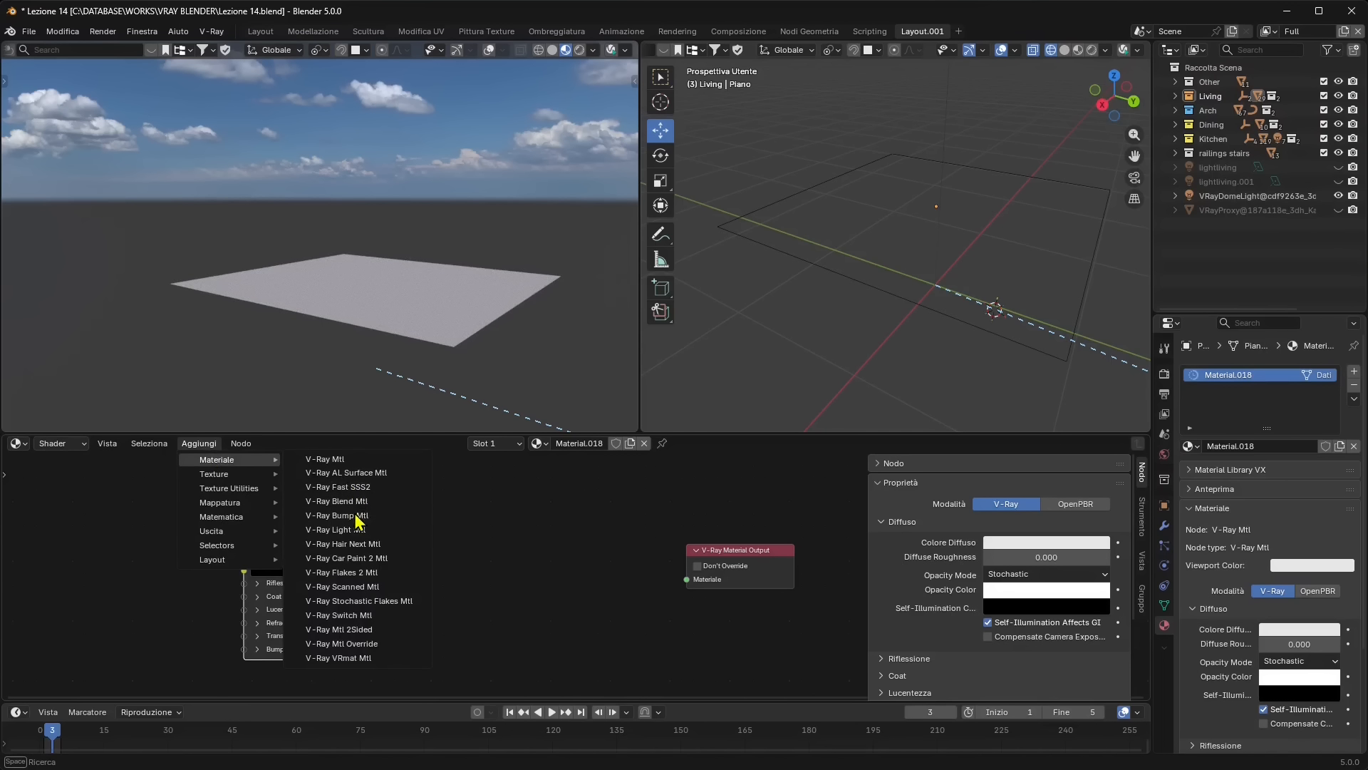
{"action": "left_click", "coordinate": [362, 544]}
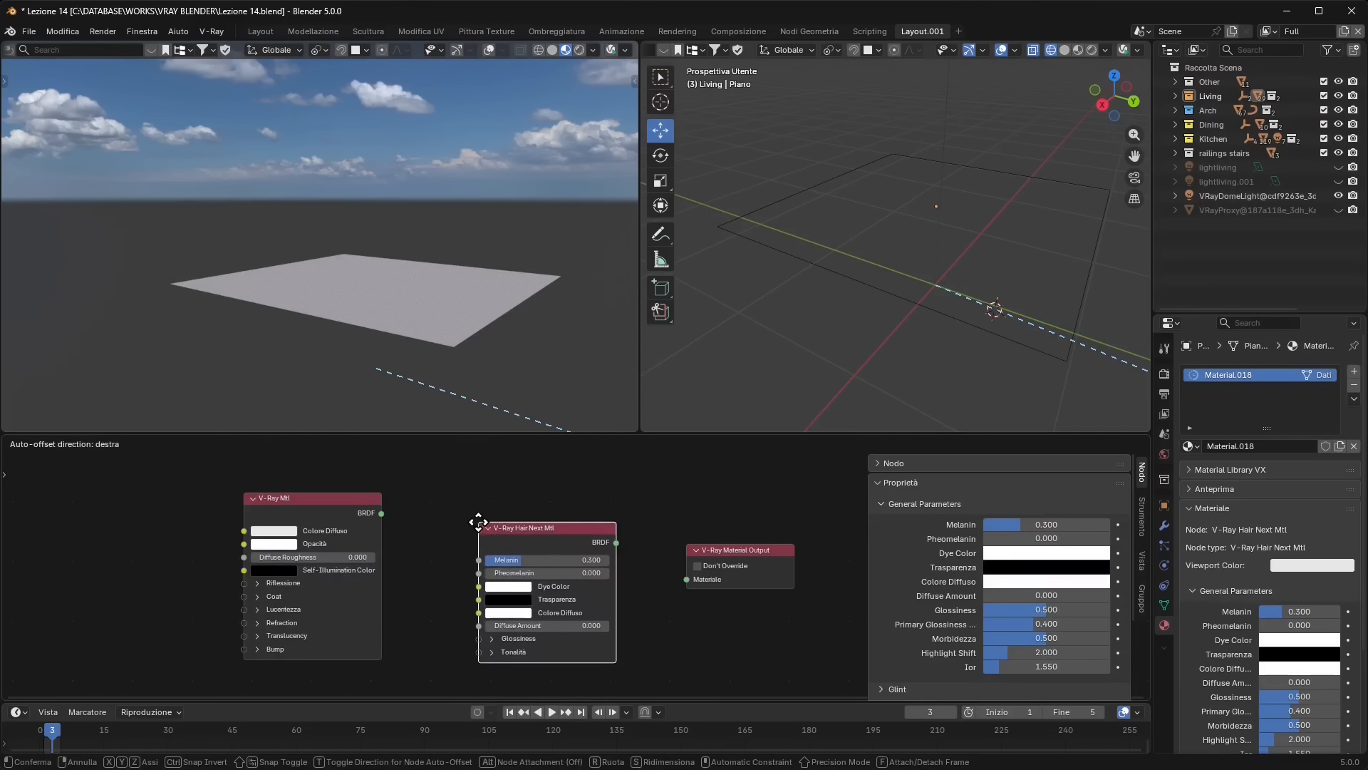
{"action": "left_click", "coordinate": [479, 527]}
{"action": "left_click_drag", "start_coordinate": [617, 543], "coordinate": [686, 578]}
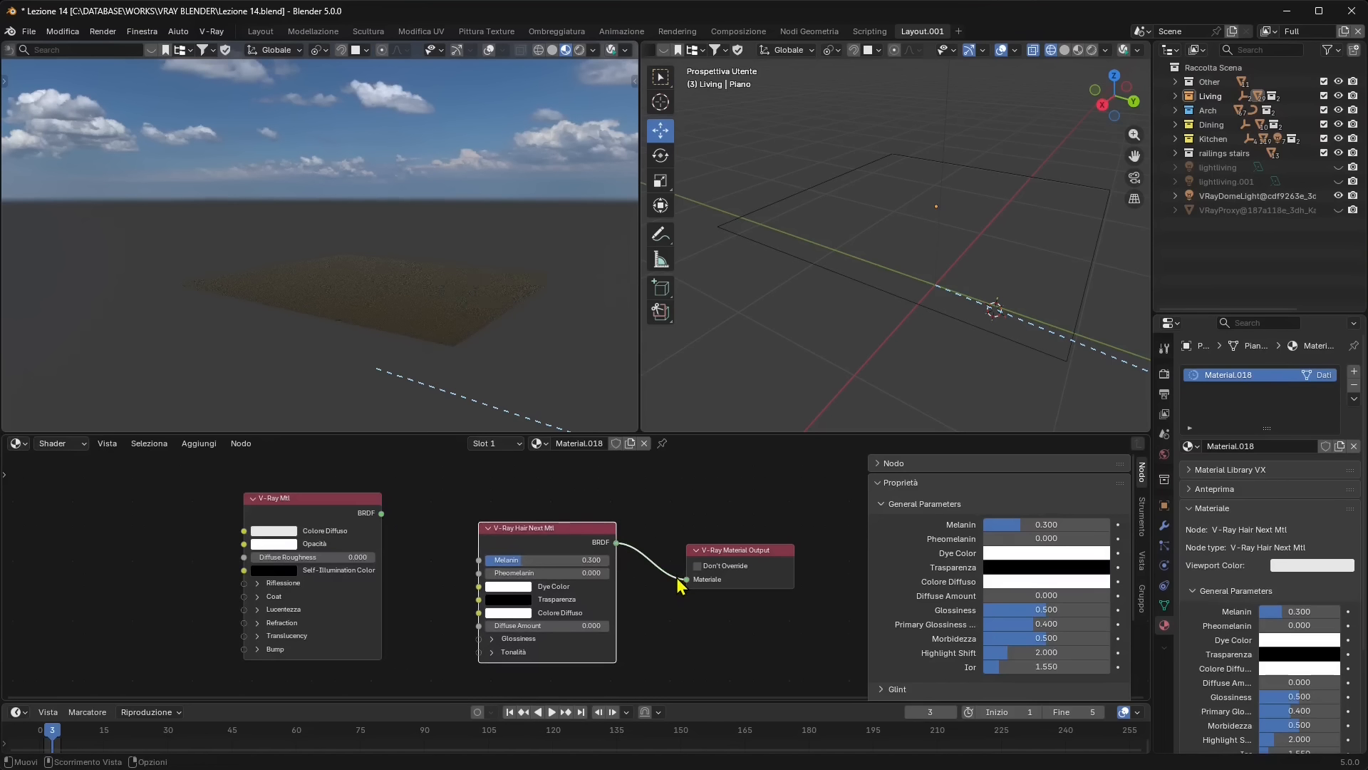
{"action": "mouse_move", "coordinate": [516, 528]}
{"action": "left_mouse_down"}
{"action": "mouse_move", "coordinate": [526, 508]}
{"action": "mouse_move", "coordinate": [527, 520]}
{"action": "left_mouse_up"}
{"action": "scroll", "coordinate": [541, 548], "scroll_direction": "up", "scroll_amount": 3}
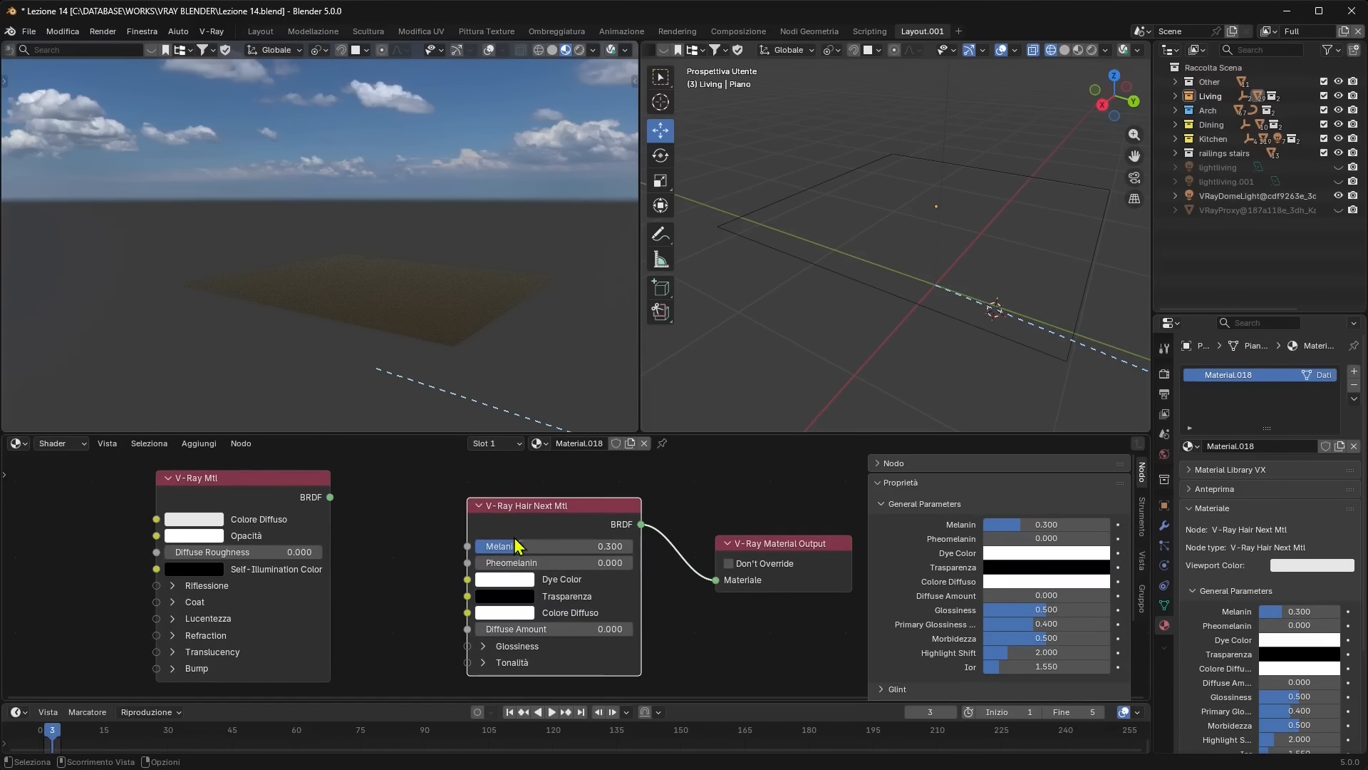
Set the hair material's melanin to 0.424, pheomelanin to 0.219 and dye color to #FFDFB2
{"action": "left_click_drag", "start_coordinate": [519, 547], "coordinate": [560, 547]}
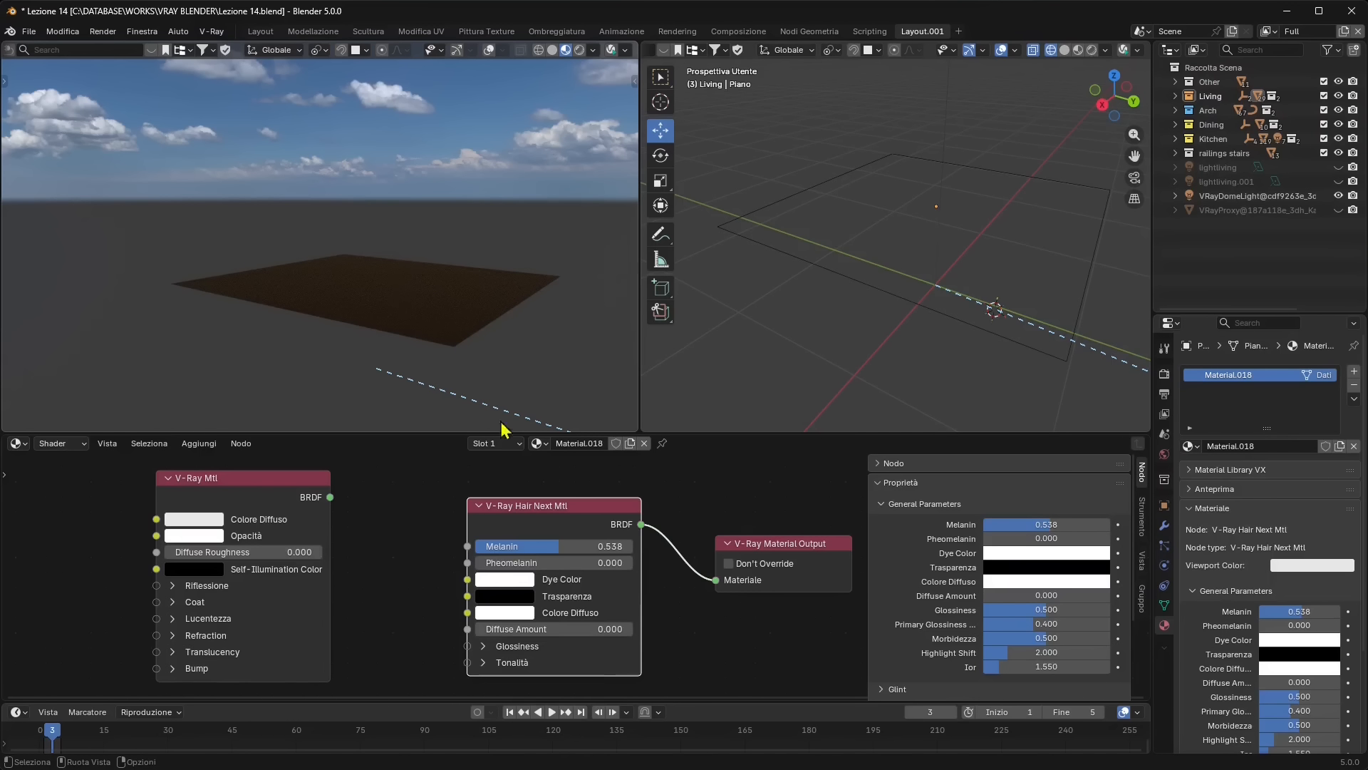
{"action": "left_click_drag", "start_coordinate": [545, 547], "coordinate": [494, 586]}
{"action": "left_click", "coordinate": [504, 578]}
{"action": "left_click", "coordinate": [532, 407]}
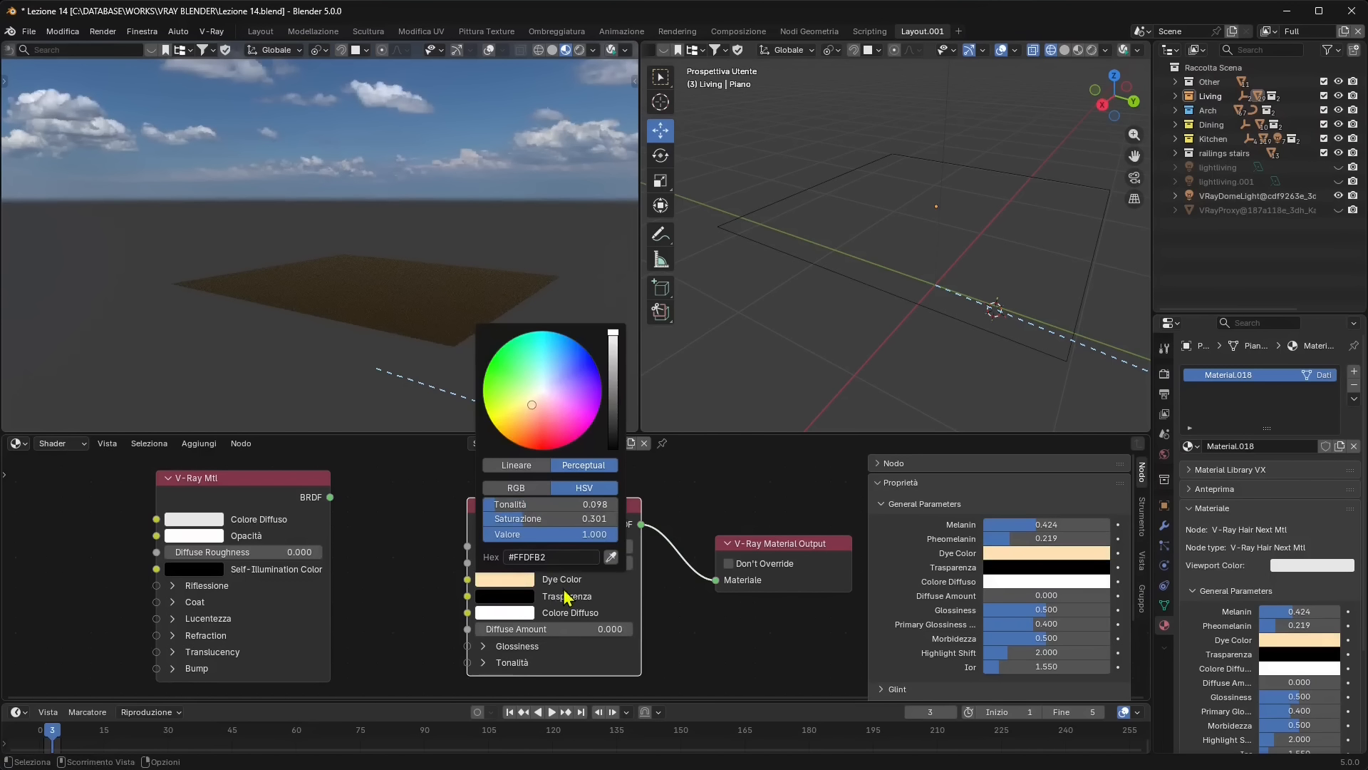
Change the hair material's transparency color to a dark grey
{"action": "left_click", "coordinate": [526, 596]}
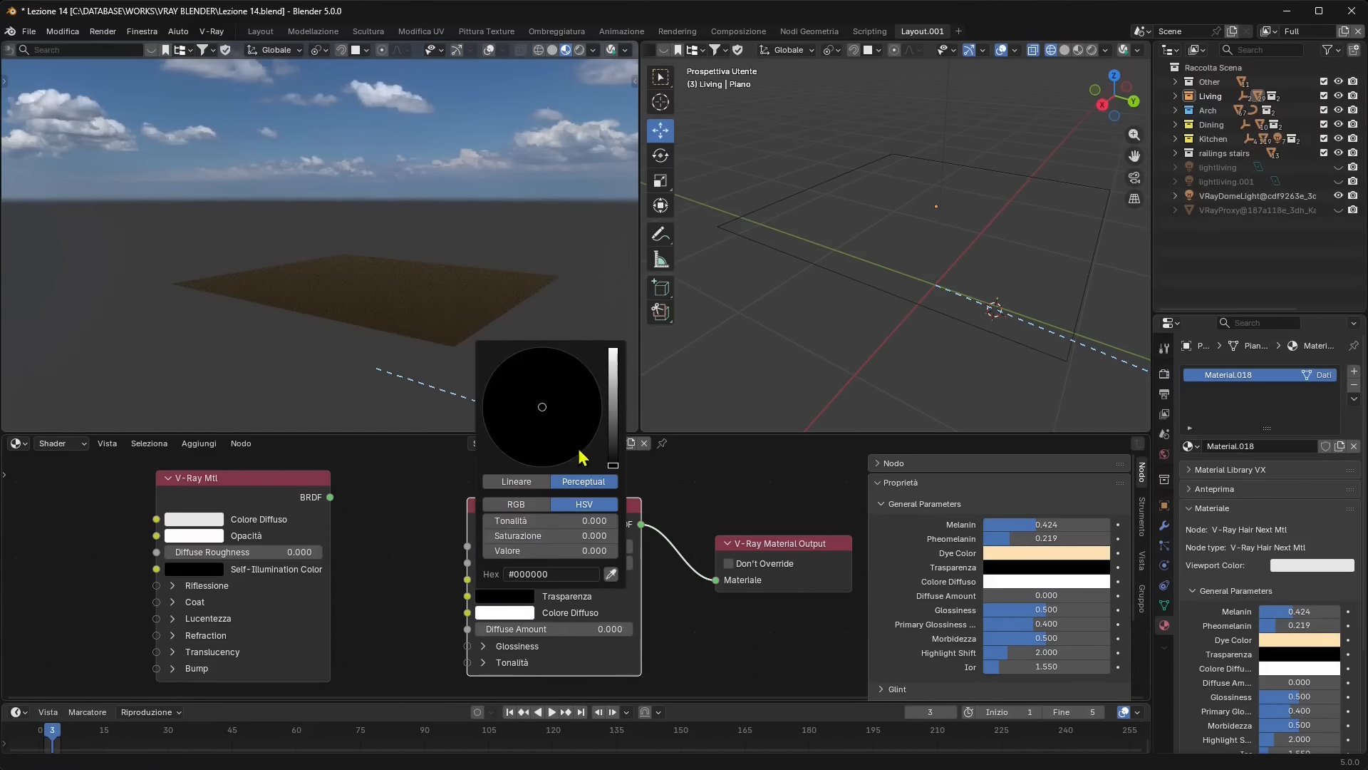
{"action": "left_click", "coordinate": [611, 397]}
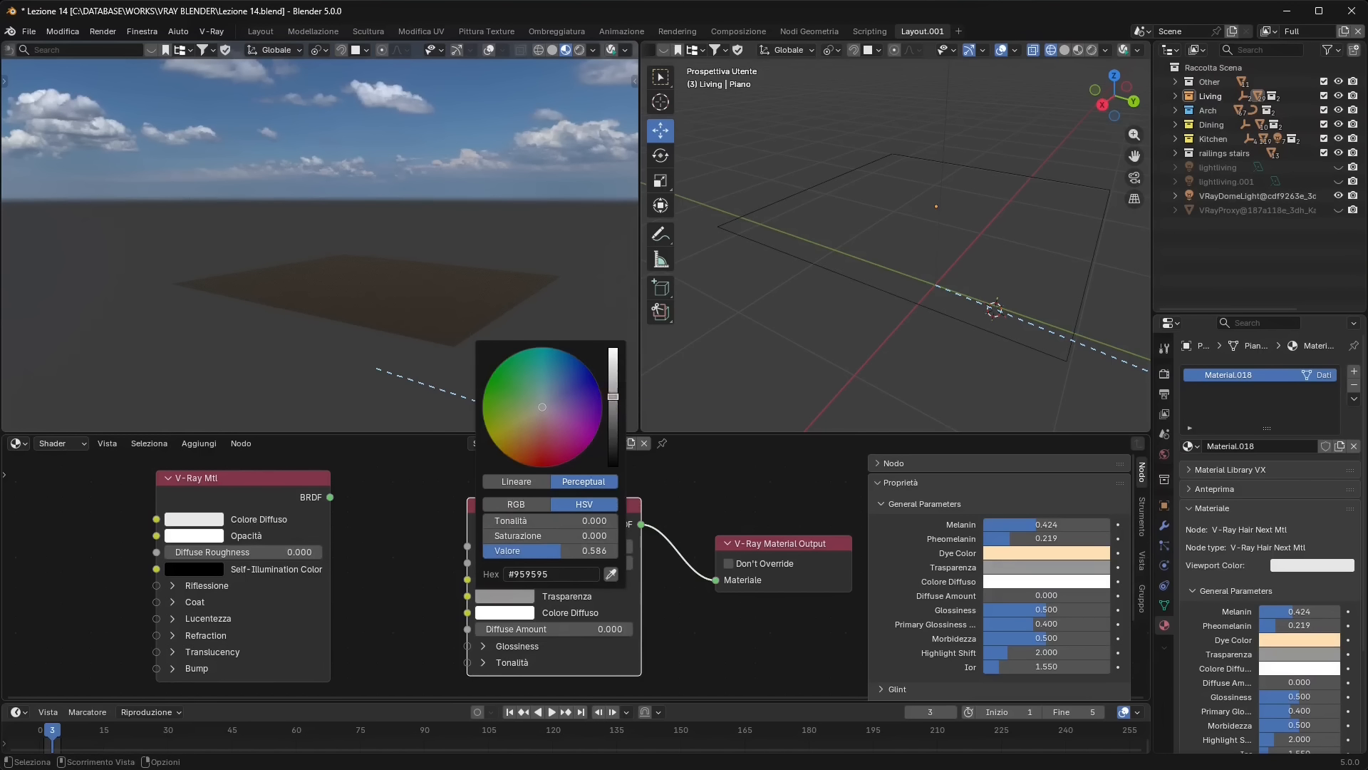
{"action": "mouse_move", "coordinate": [612, 396]}
{"action": "left_mouse_down"}
{"action": "mouse_move", "coordinate": [612, 382]}
{"action": "mouse_move", "coordinate": [612, 423]}
{"action": "left_mouse_up"}
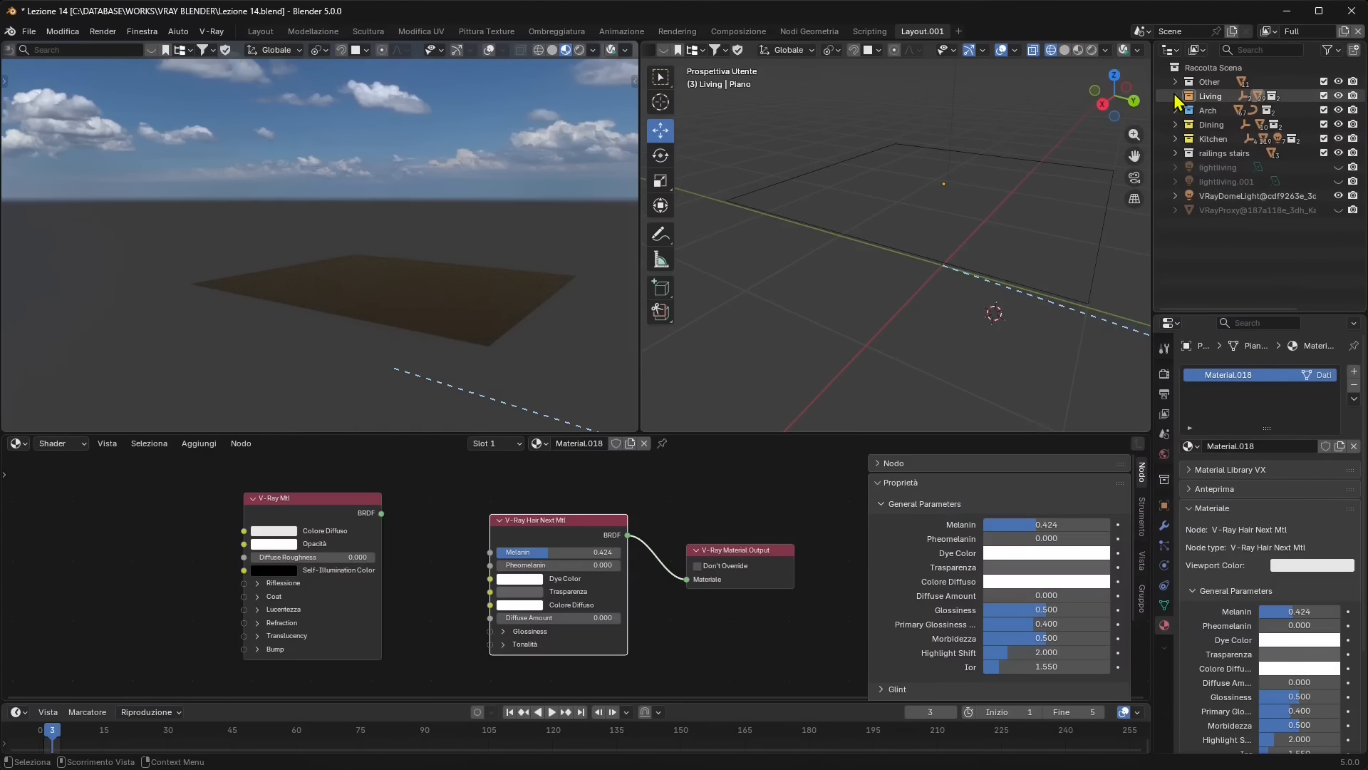
Rename the plane in the Living collection as tappeto
{"action": "left_click", "coordinate": [1176, 97]}
{"action": "left_click", "coordinate": [1228, 211]}
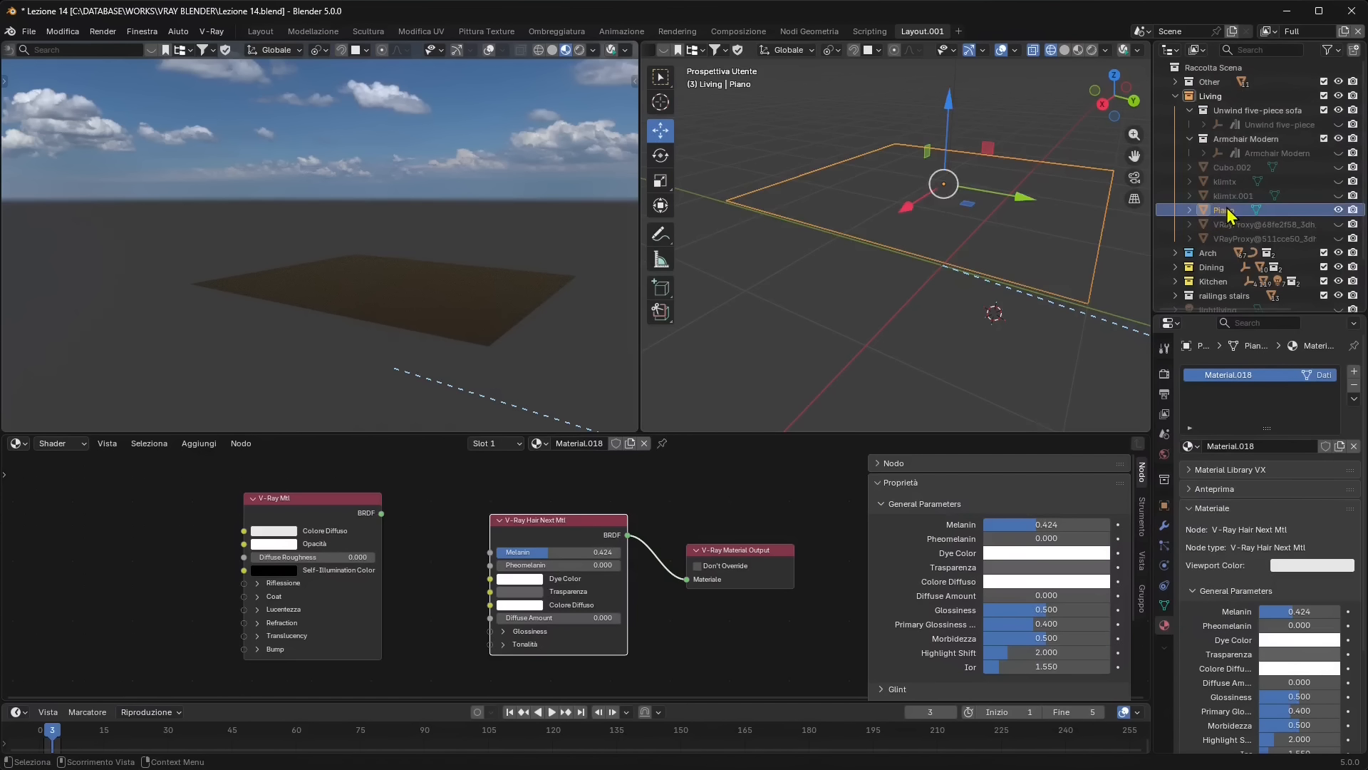
{"action": "double_click", "coordinate": [1228, 211]}
{"action": "scroll", "coordinate": [1227, 208], "scroll_direction": "down", "scroll_amount": 1}
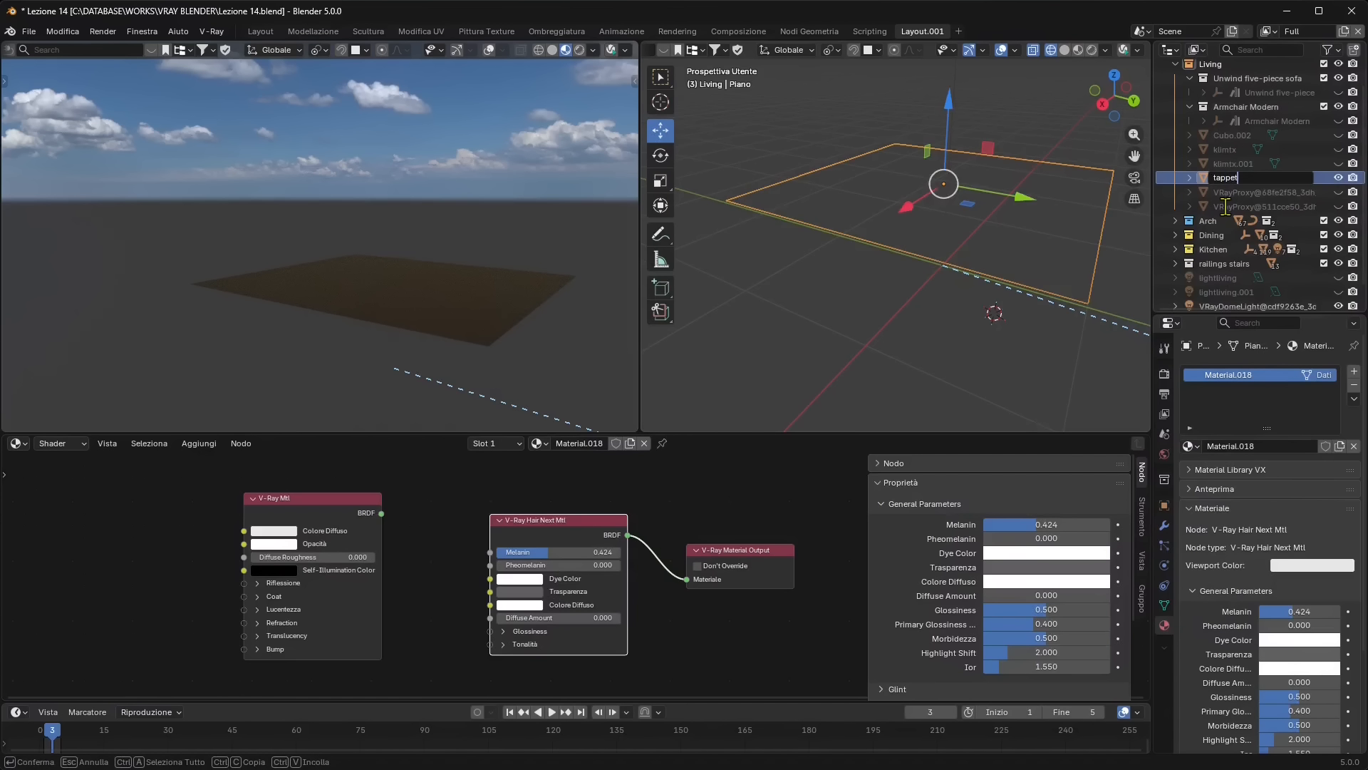
{"action": "key", "text": "Return"}
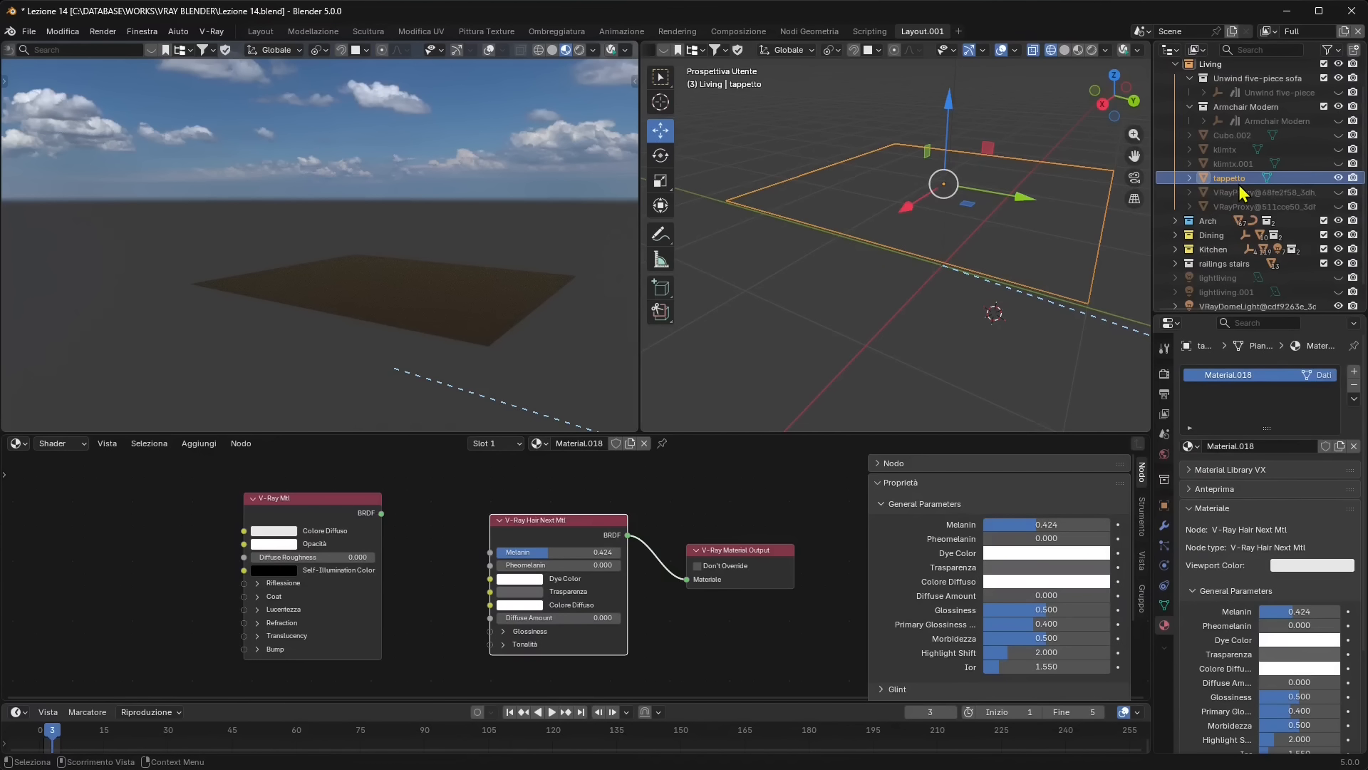
{"action": "double_click", "coordinate": [1239, 183]}
{"action": "key", "text": "BackSpace"}
{"action": "key", "text": "BackSpace"}
{"action": "key", "text": "BackSpace"}
{"action": "key", "text": "BackSpace"}
{"action": "key", "text": "BackSpace"}
{"action": "key", "text": "BackSpace"}
{"action": "type", "text": "ppeto"}
{"action": "key", "text": "Return"}
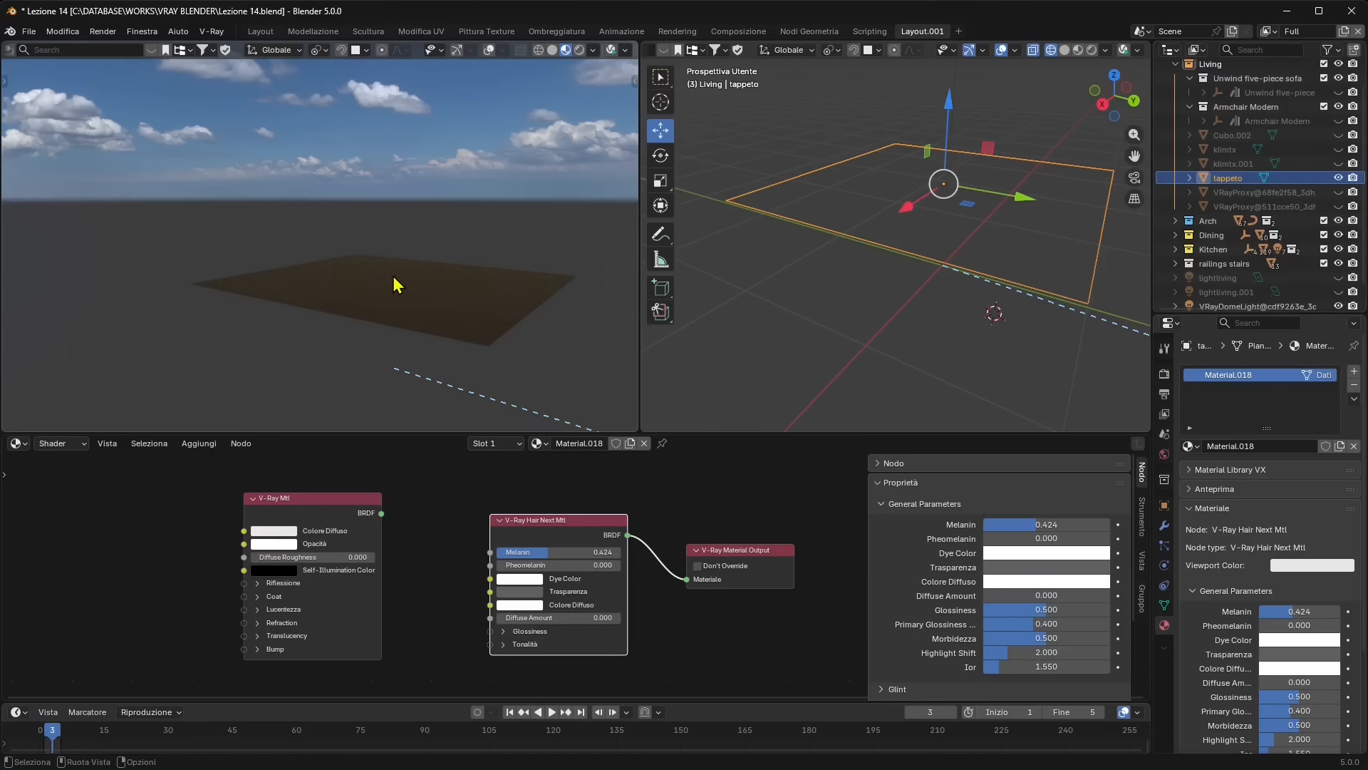
Add V-Ray Fur geometry to the tappeto plane and select the fur object in the outliner
{"action": "left_click", "coordinate": [211, 32]}
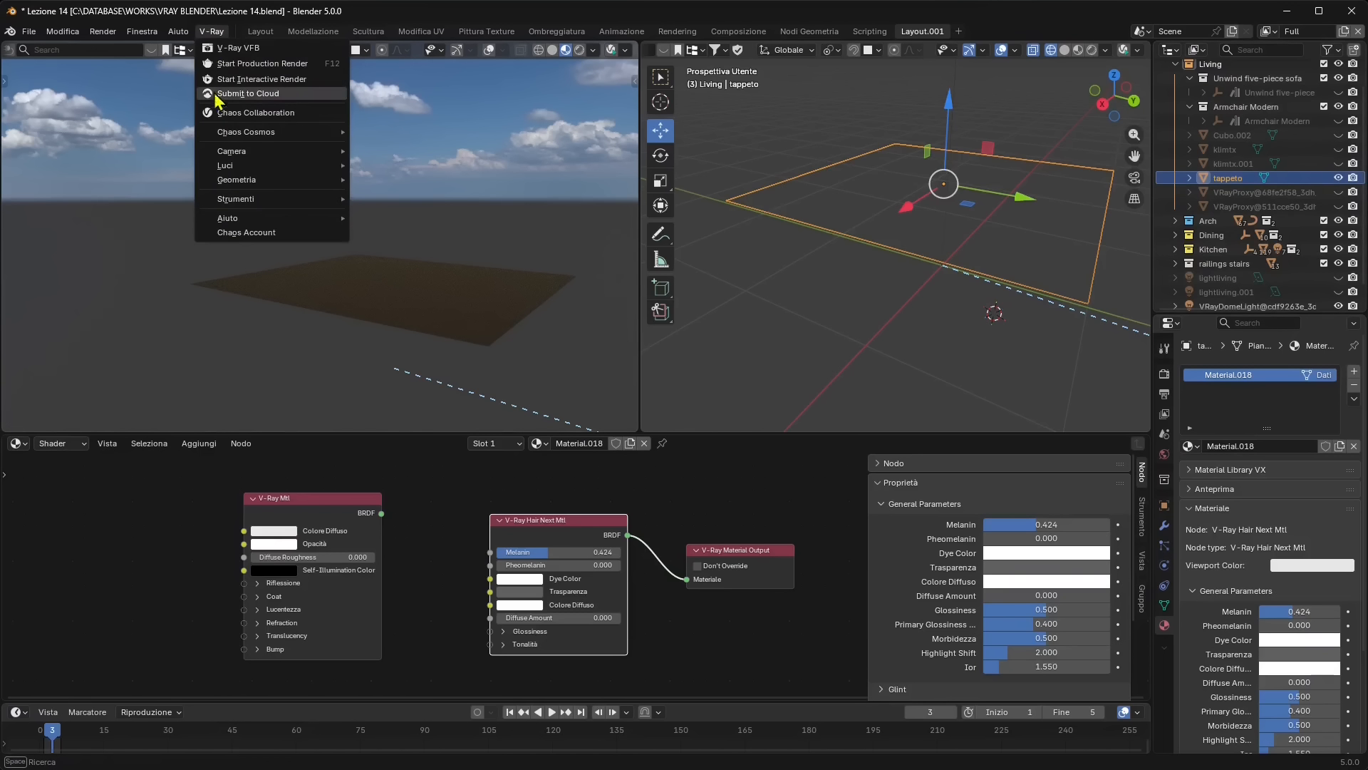
{"action": "mouse_move", "coordinate": [229, 179]}
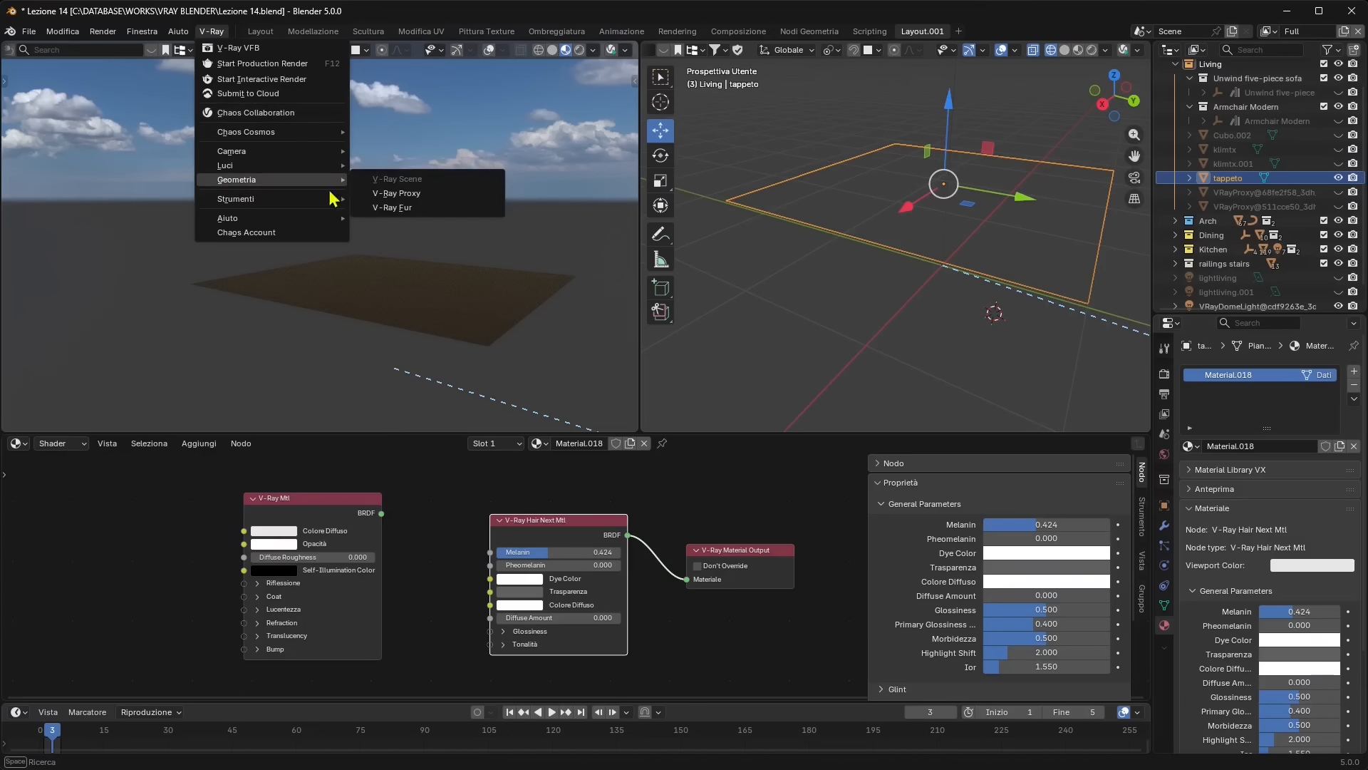
{"action": "left_click", "coordinate": [402, 214]}
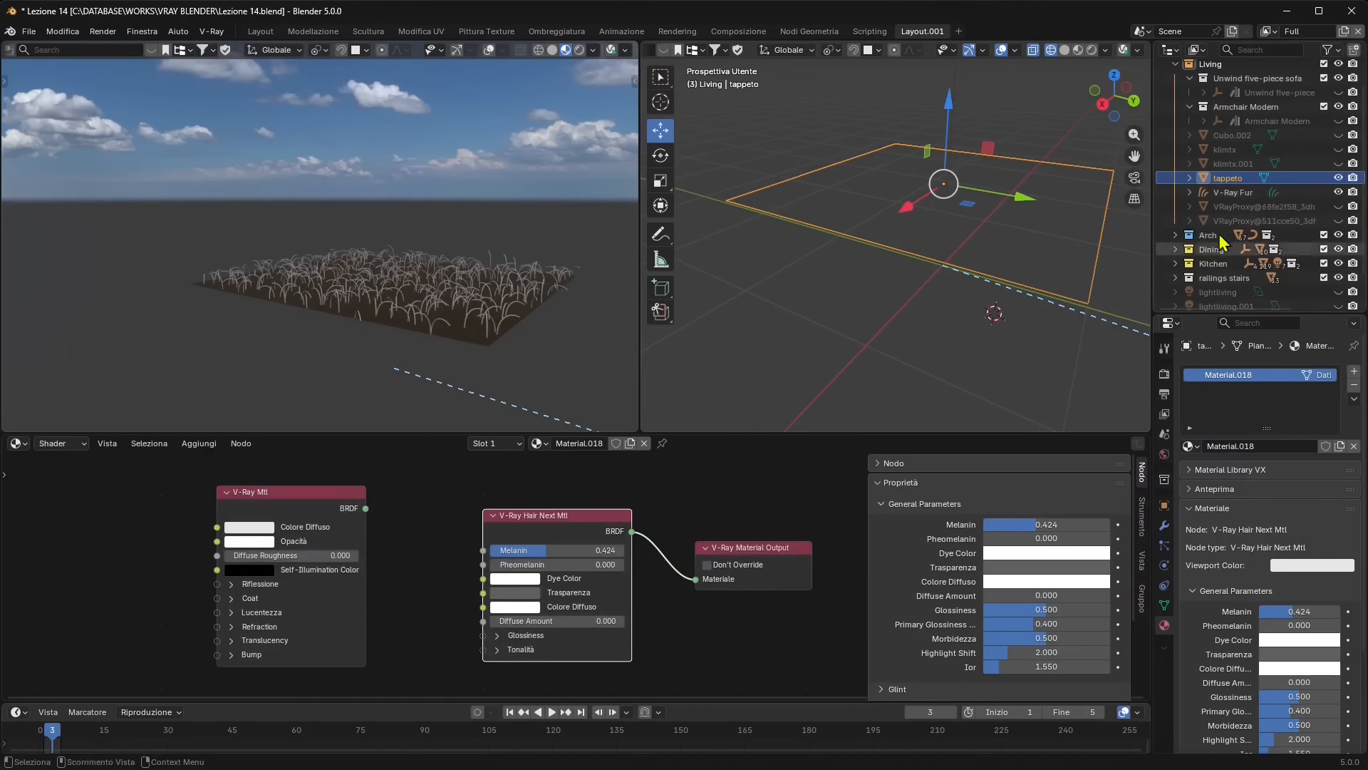
{"action": "left_click", "coordinate": [1190, 192]}
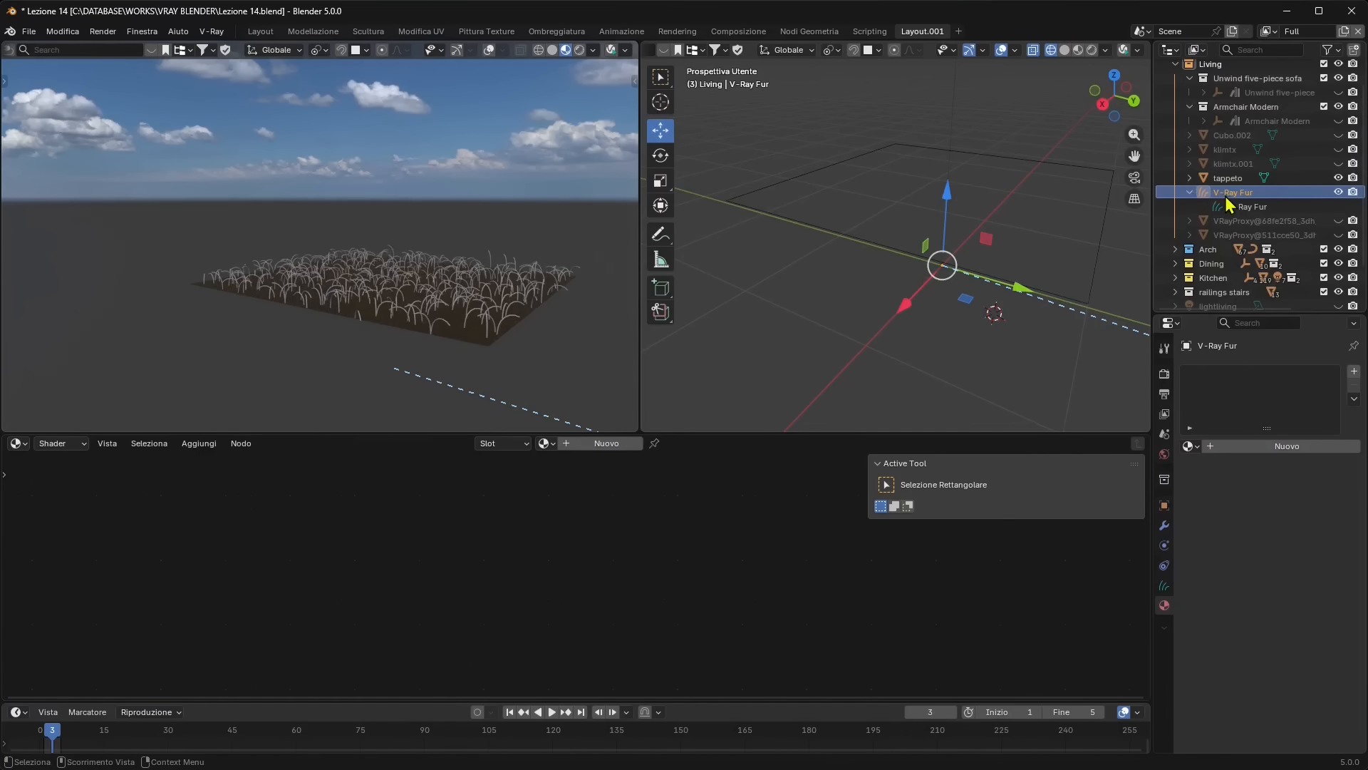
Create a new material on the fur object and rename the tappeto plane's material as fur carpet vray
{"action": "left_click", "coordinate": [587, 445]}
{"action": "middle_click_drag", "start_coordinate": [366, 528], "coordinate": [606, 559]}
{"action": "left_click", "coordinate": [483, 351]}
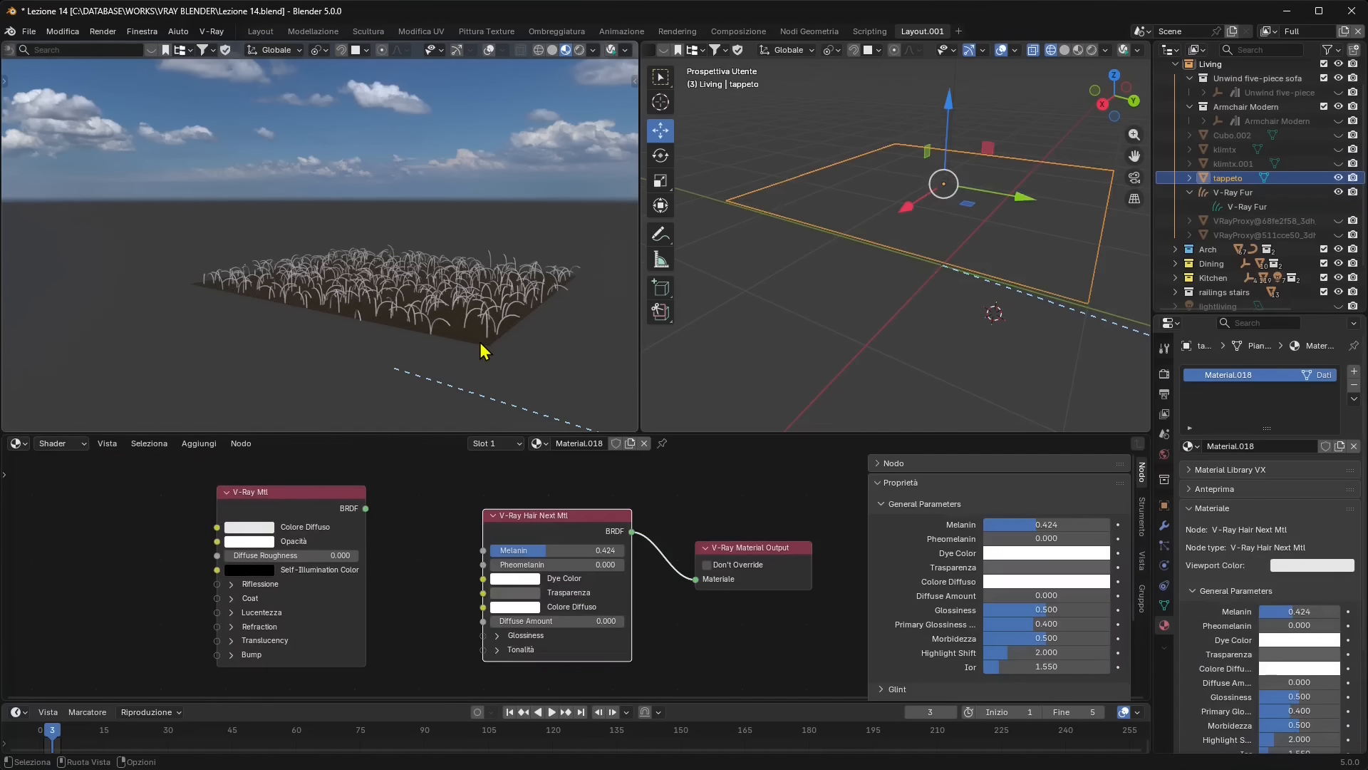
{"action": "left_click", "coordinate": [1221, 443]}
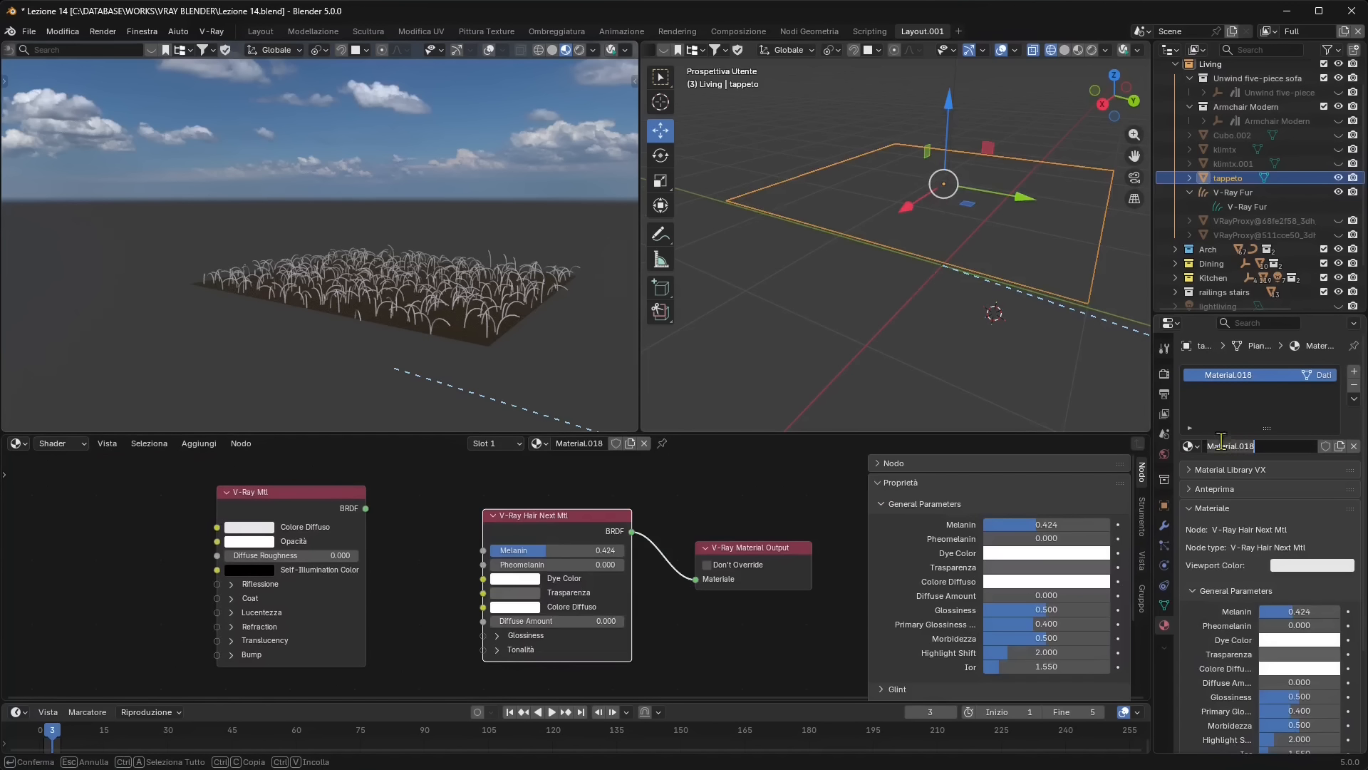
{"action": "type", "text": "fur carpet"}
{"action": "key", "text": "Return"}
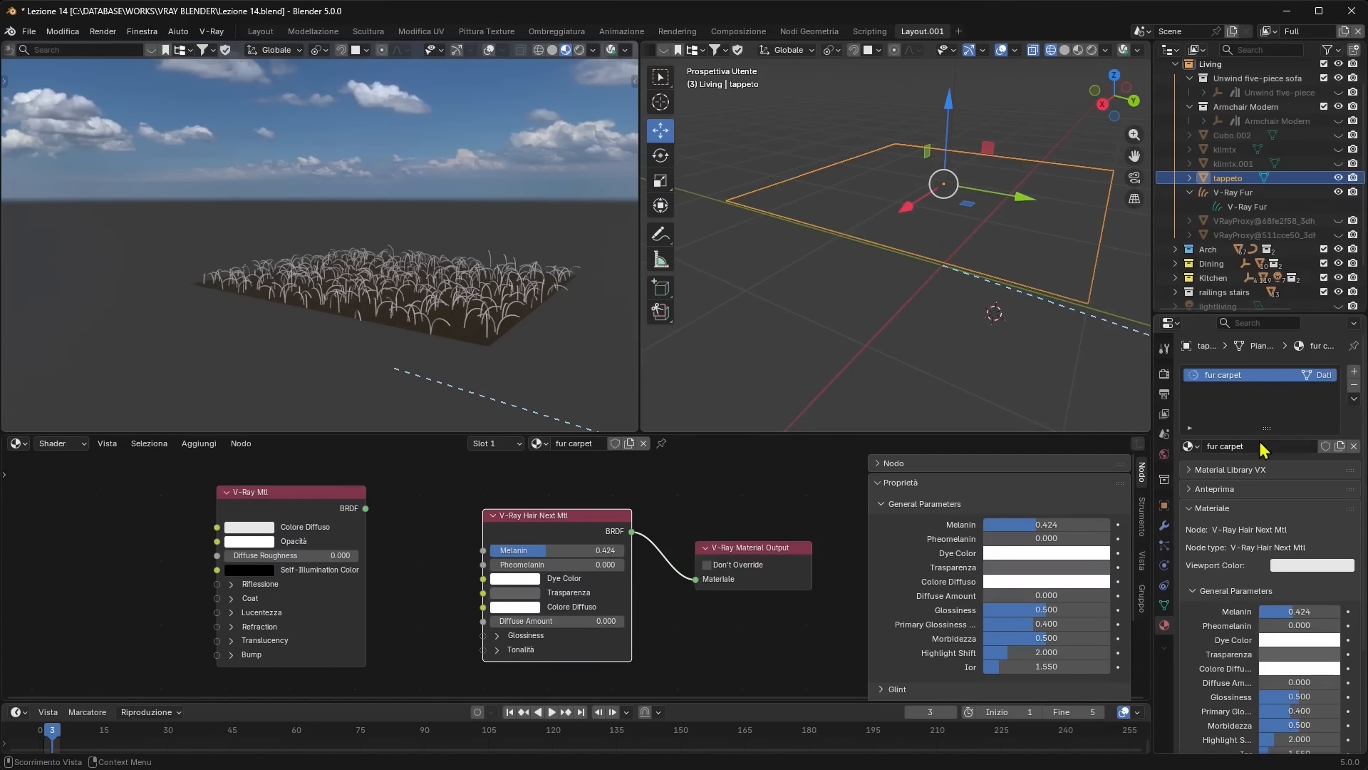
{"action": "left_click", "coordinate": [1258, 446]}
{"action": "type", "text": "vray"}
{"action": "key", "text": "Return"}
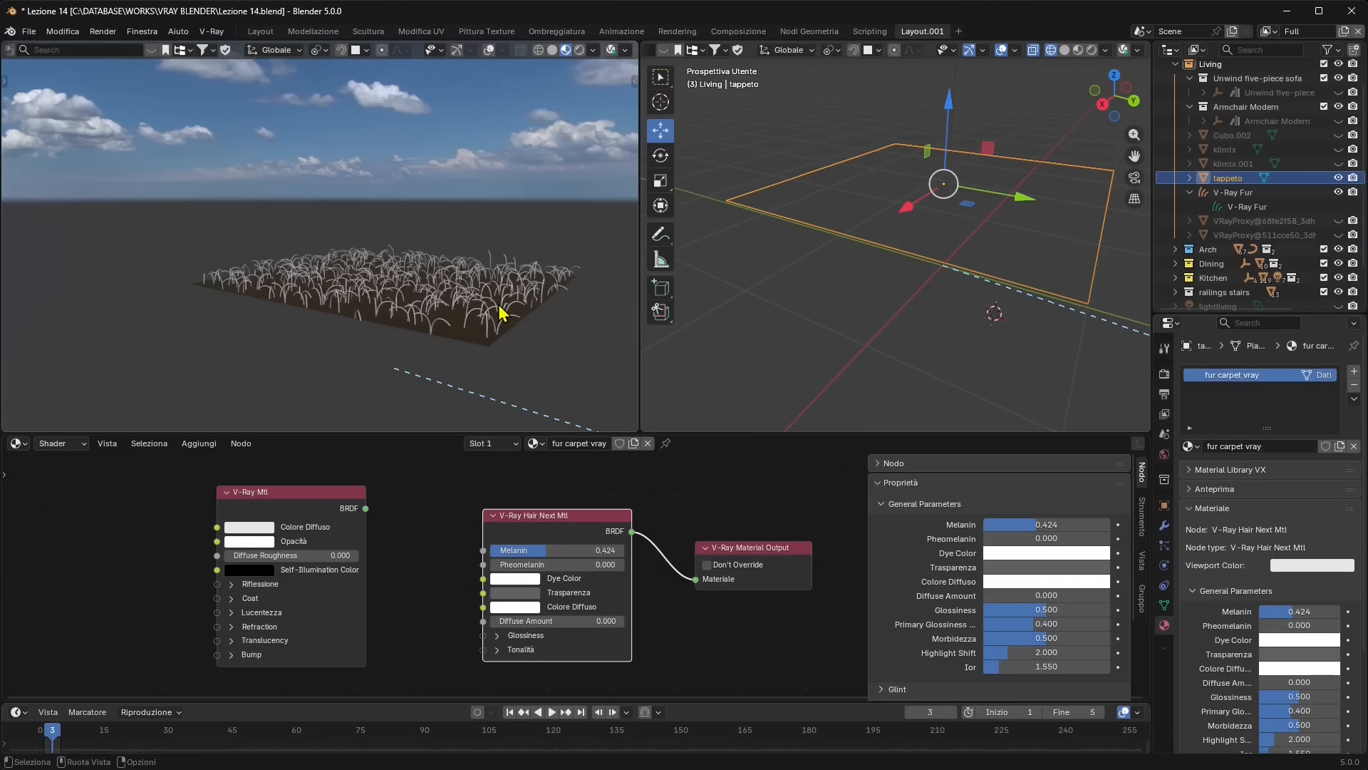
Remove the fur object's own material and assign the existing fur carpet vray material to it
{"action": "left_click", "coordinate": [1232, 193]}
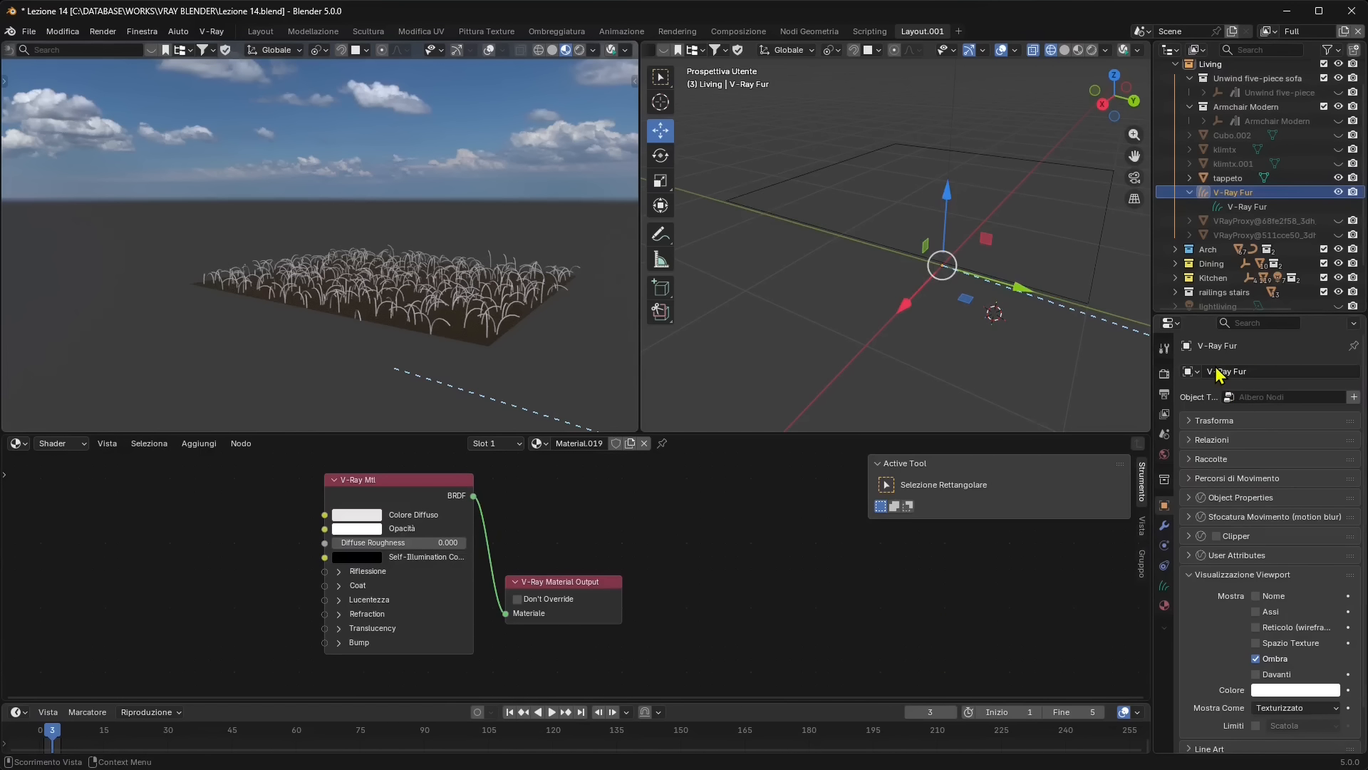
{"action": "left_click", "coordinate": [1166, 605]}
{"action": "left_click", "coordinate": [1231, 449]}
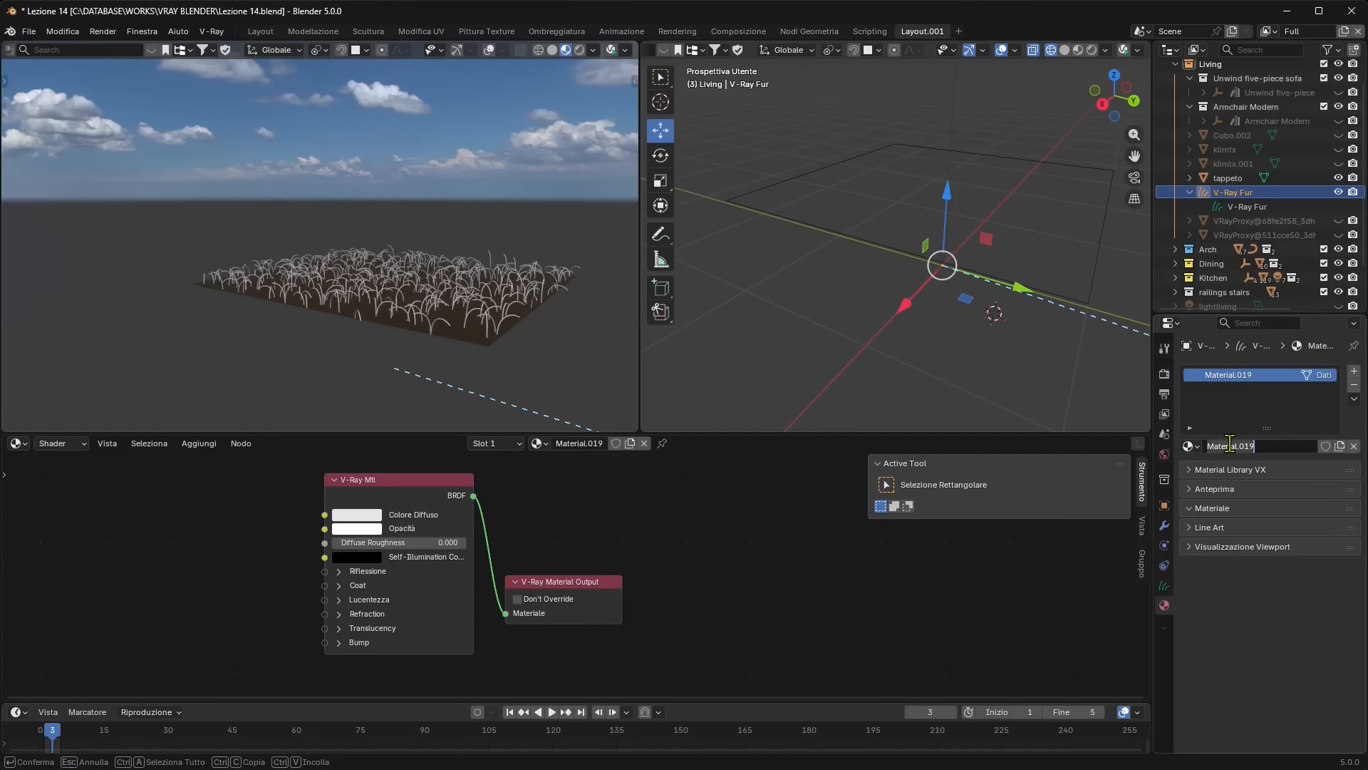
{"action": "left_click", "coordinate": [1361, 403]}
{"action": "left_click", "coordinate": [1354, 385]}
{"action": "left_click", "coordinate": [1188, 447]}
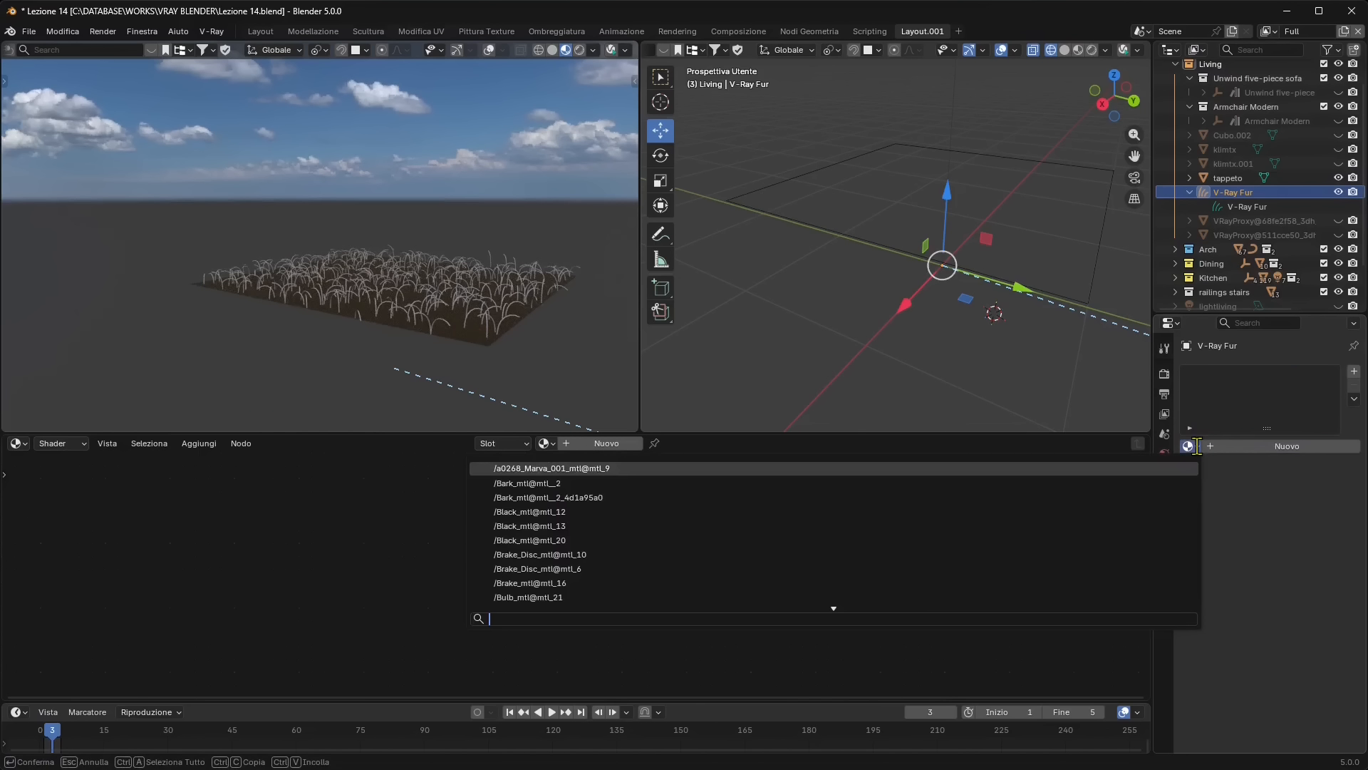
{"action": "type", "text": "fur"}
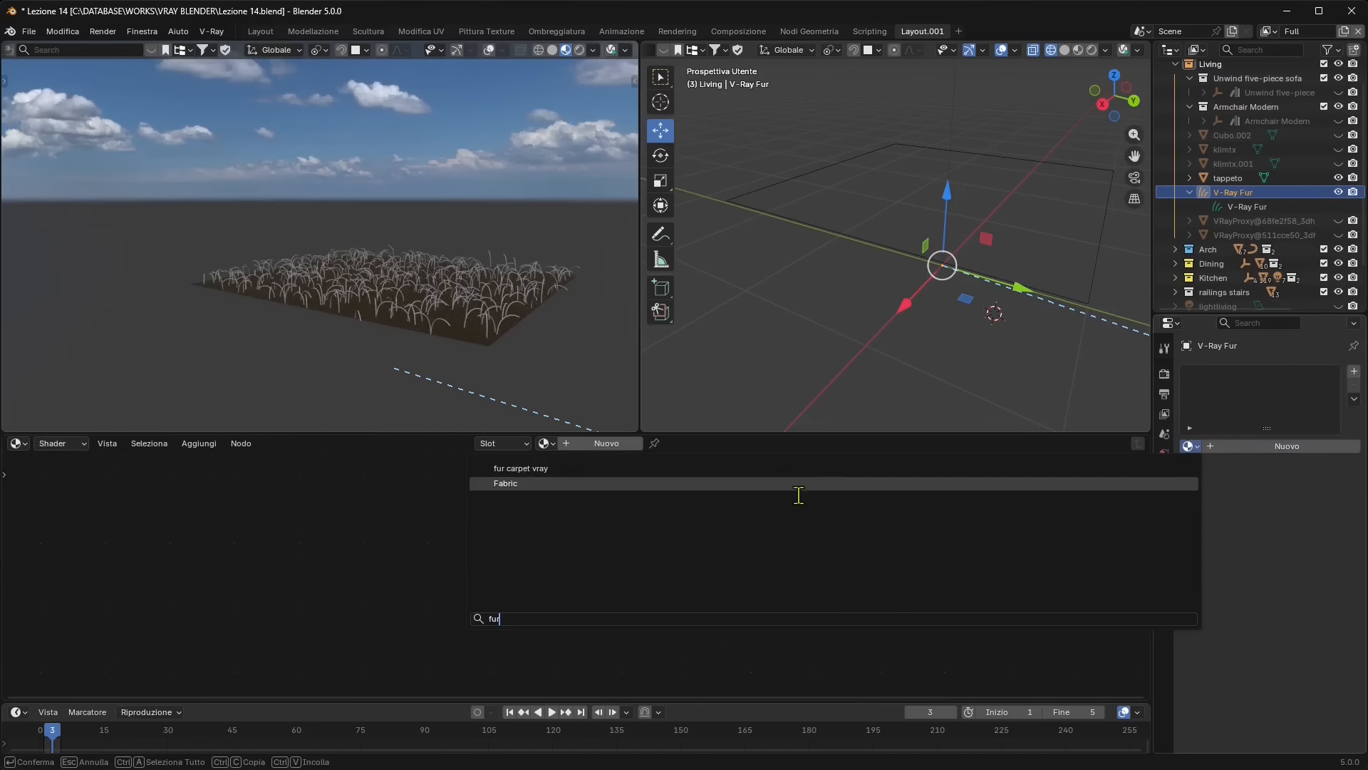
{"action": "left_click", "coordinate": [560, 469]}
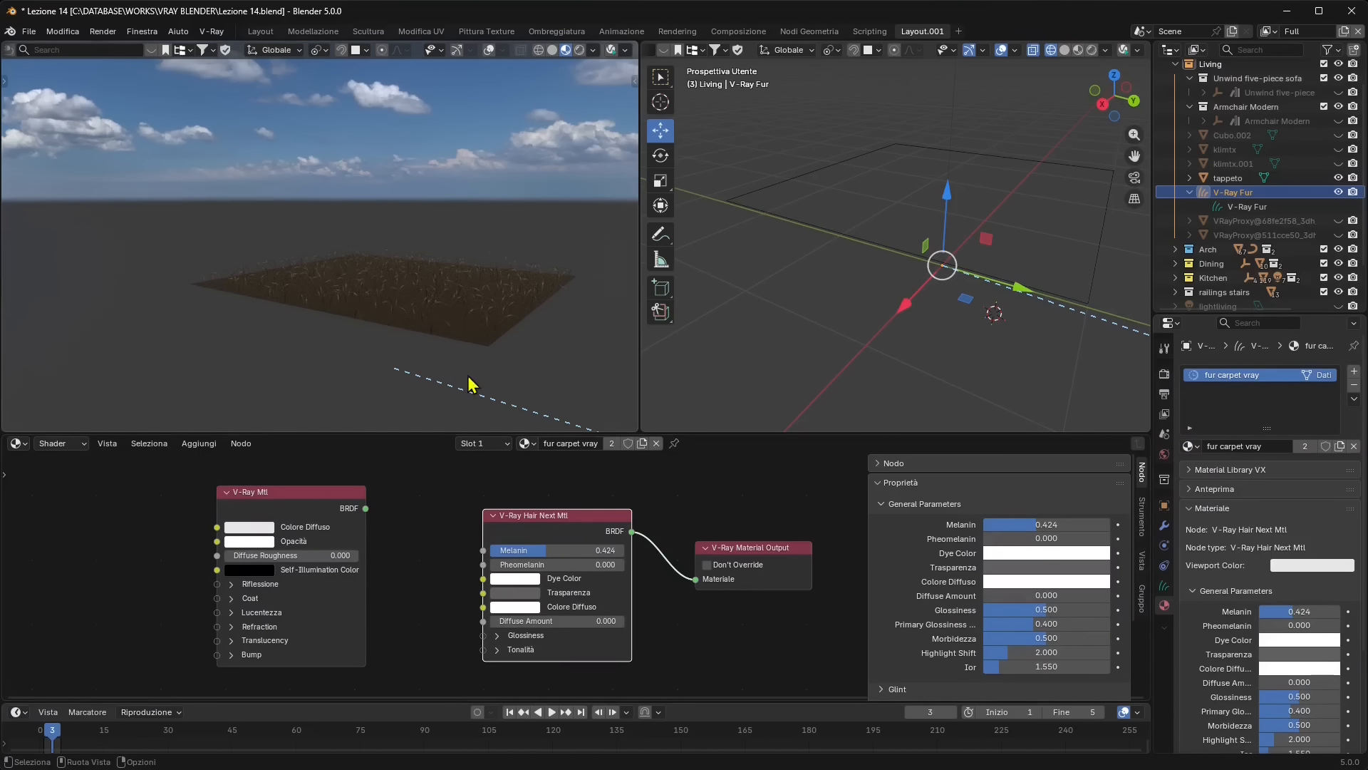
Set the hair material's melanin to 0.600 and its dye color to light green #99FFBF
{"action": "scroll", "coordinate": [436, 336], "scroll_direction": "up", "scroll_amount": 5}
{"action": "scroll", "coordinate": [474, 353], "scroll_direction": "up", "scroll_amount": 5}
{"action": "scroll", "coordinate": [456, 321], "scroll_direction": "down", "scroll_amount": 8}
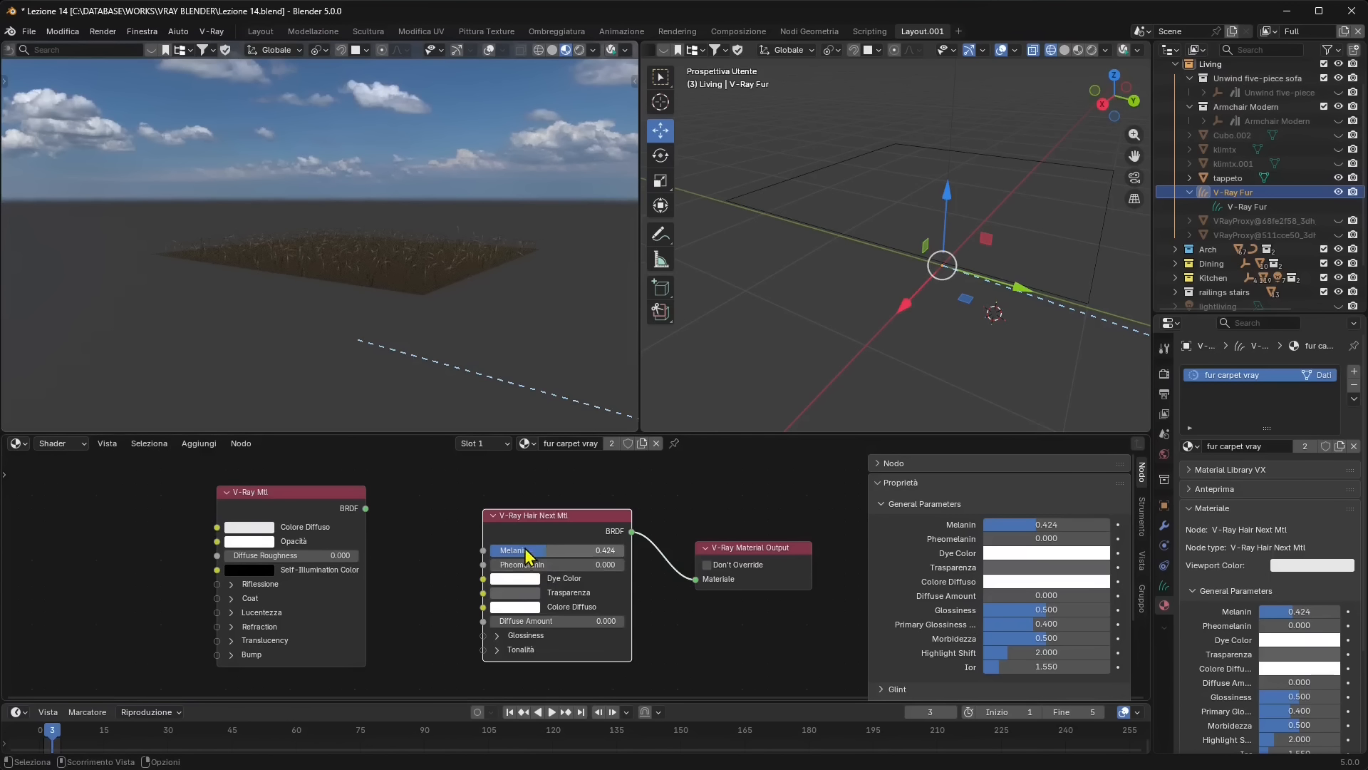
{"action": "left_click_drag", "start_coordinate": [536, 550], "coordinate": [557, 550]}
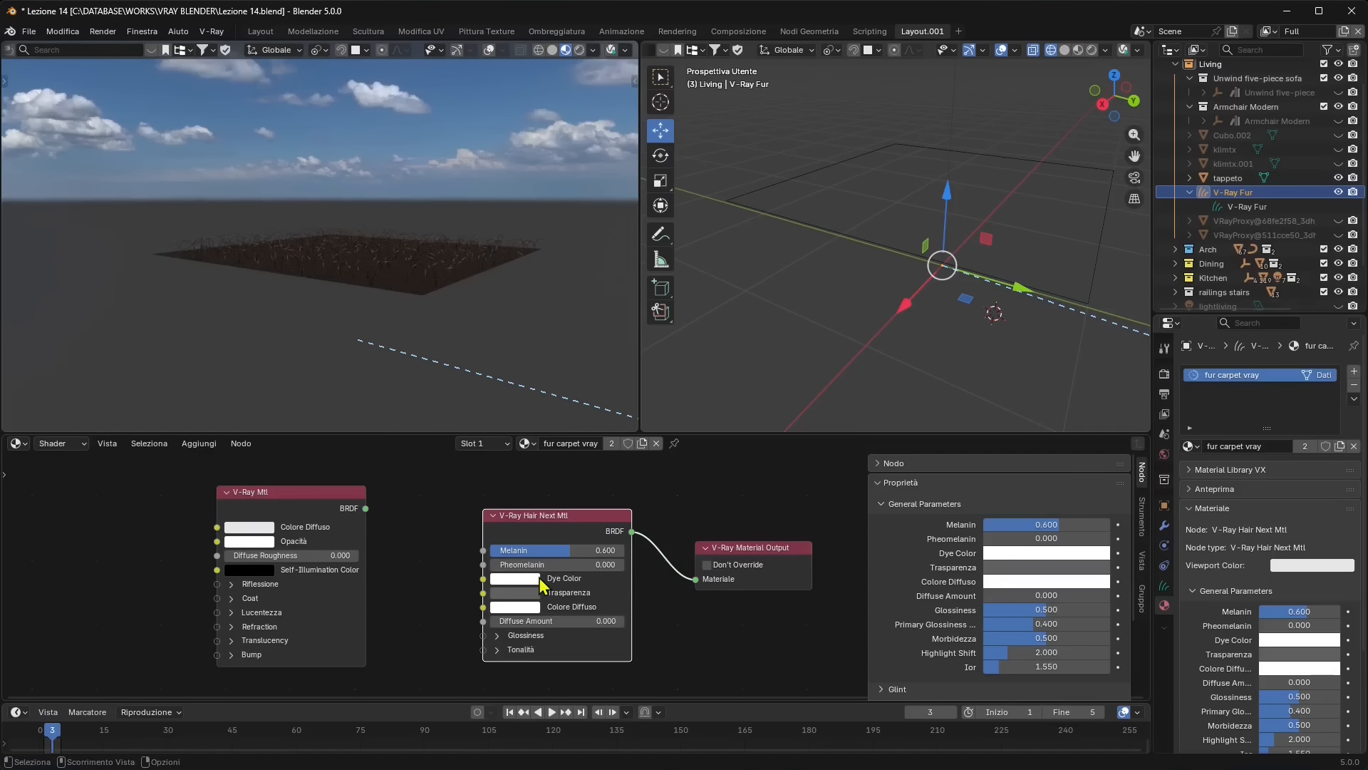
{"action": "left_click", "coordinate": [538, 581]}
{"action": "left_click", "coordinate": [535, 401]}
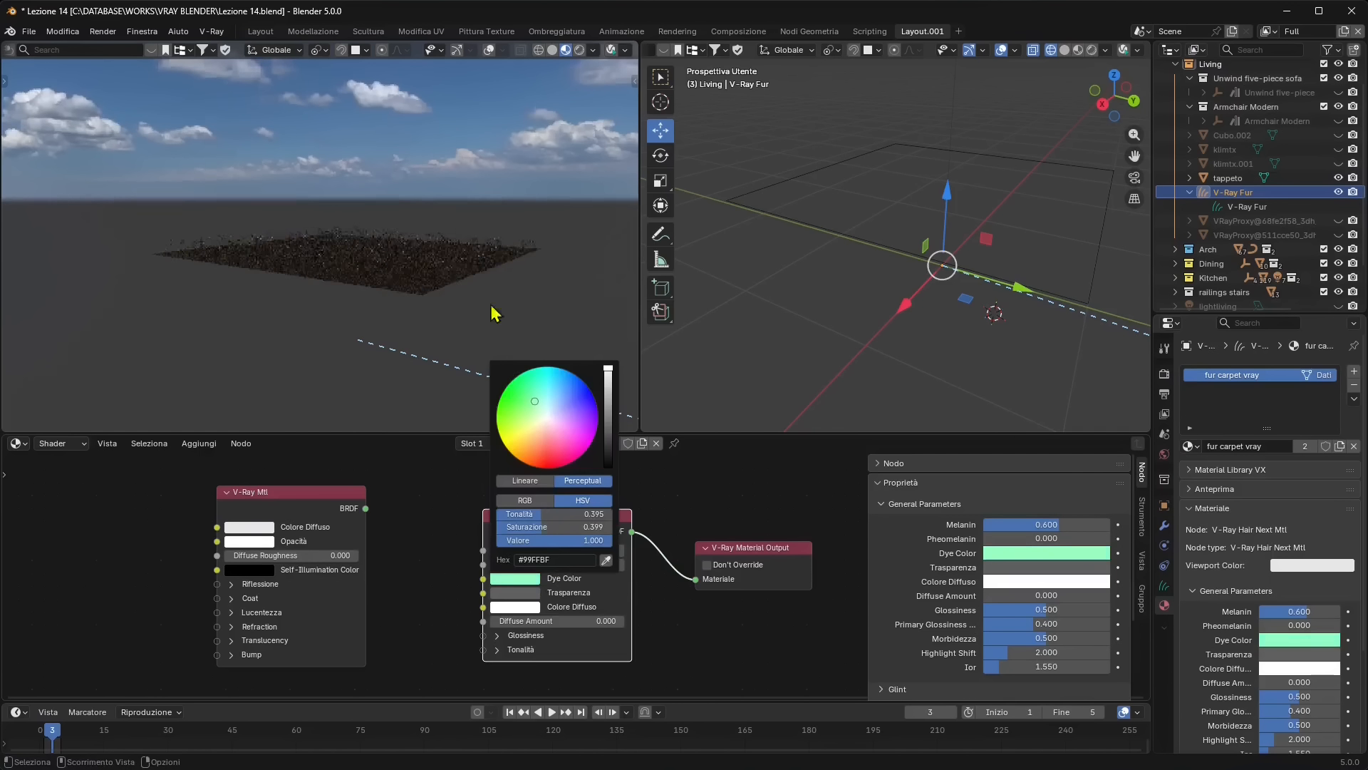
Set the hair material's glossiness to 0.801 and its transparency color to black
{"action": "left_click", "coordinate": [524, 635]}
{"action": "left_click_drag", "start_coordinate": [524, 649], "coordinate": [599, 649]}
{"action": "scroll", "coordinate": [345, 286], "scroll_direction": "up", "scroll_amount": 5}
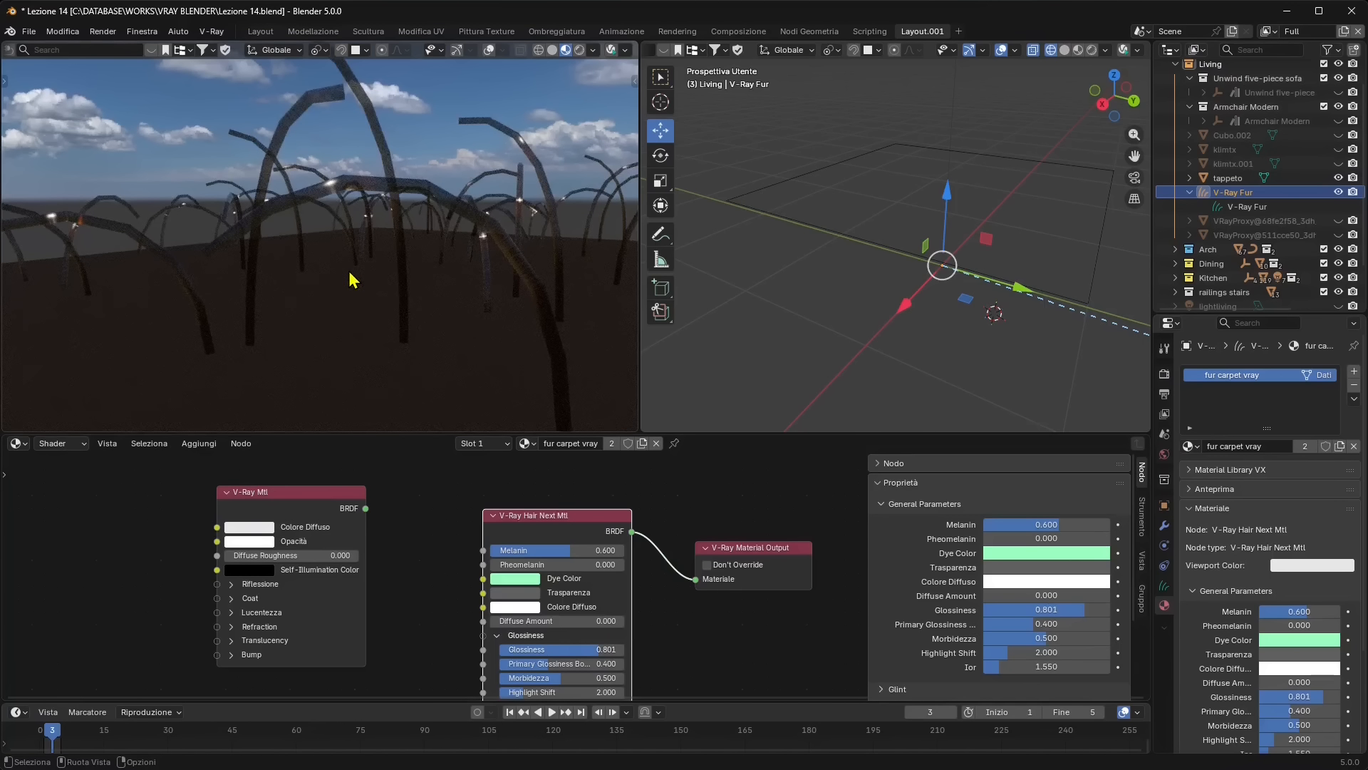
{"action": "scroll", "coordinate": [354, 278], "scroll_direction": "down", "scroll_amount": 6}
{"action": "left_click", "coordinate": [523, 595]}
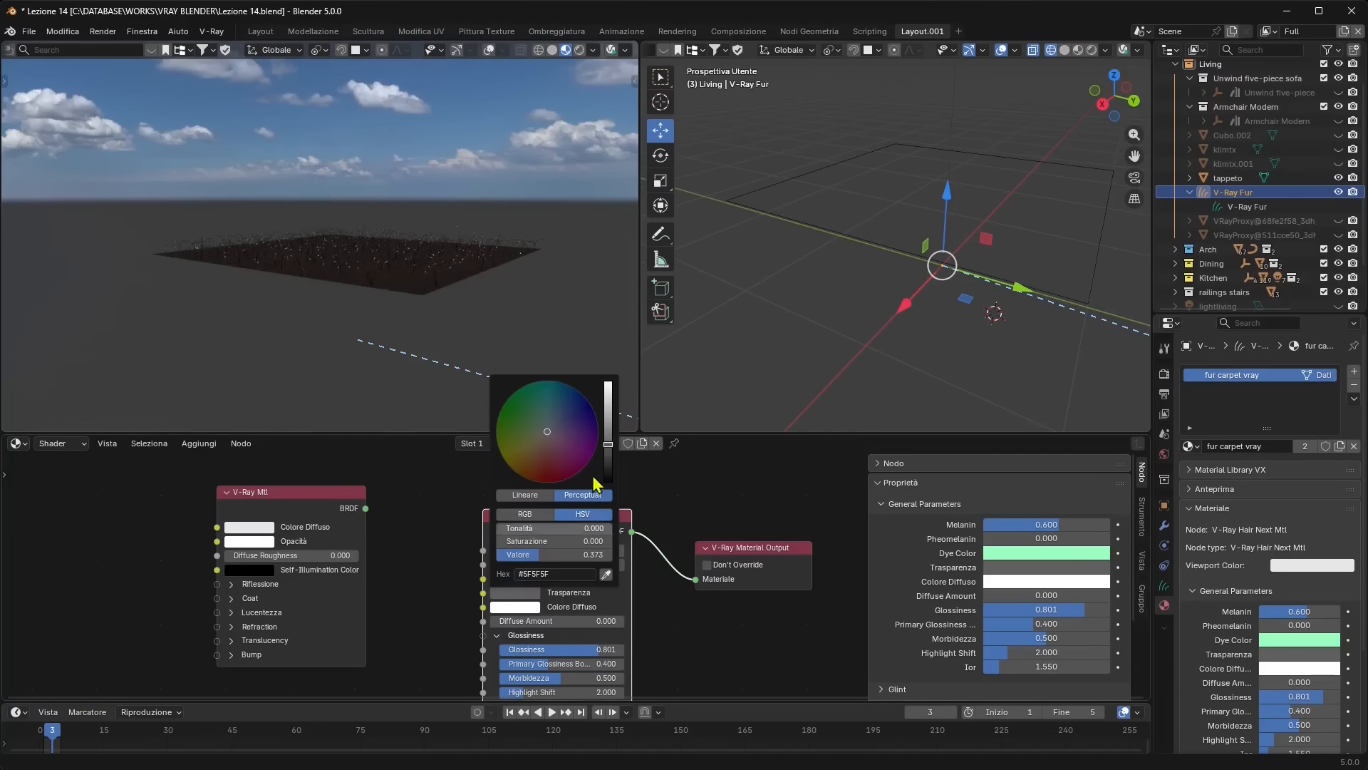
{"action": "left_click_drag", "start_coordinate": [608, 445], "coordinate": [608, 481]}
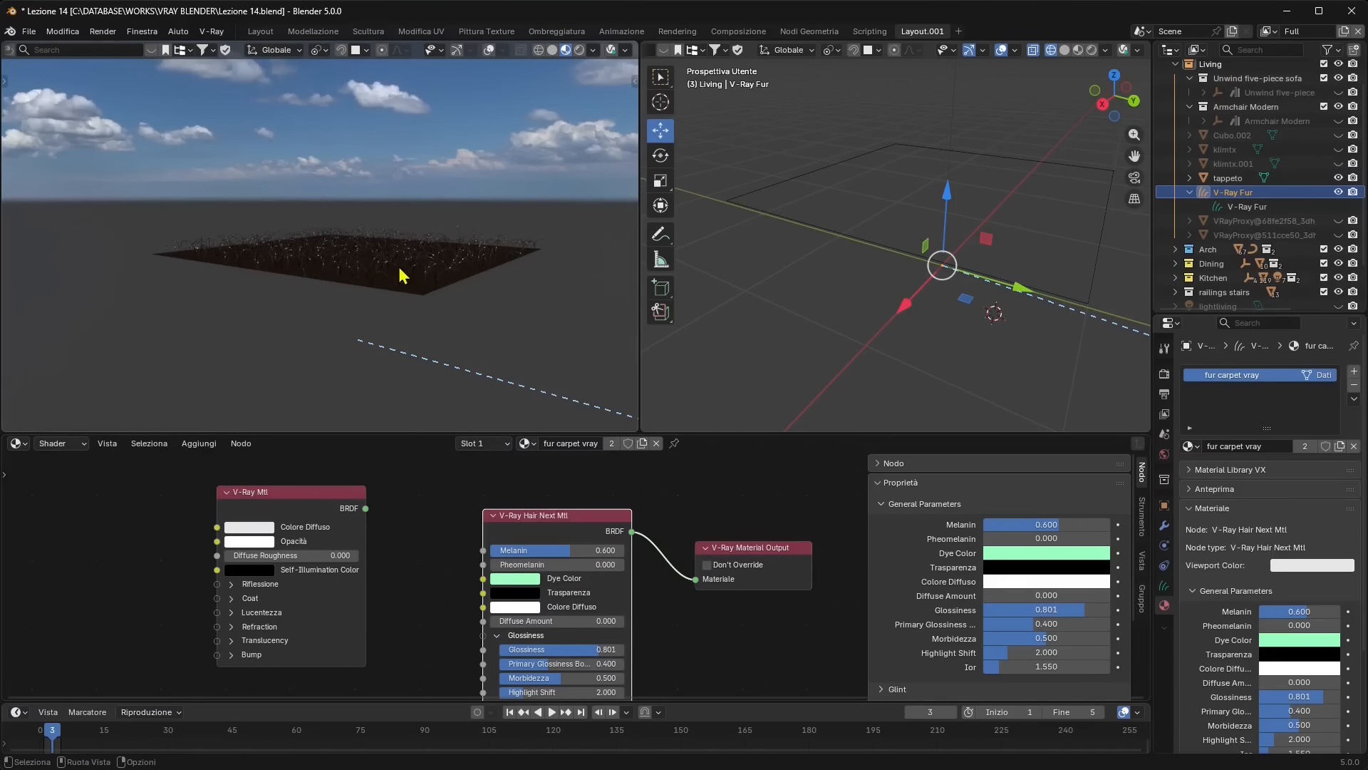
Turn on the overlays and gizmos in the rendered viewport and bring the fur strands closer into view
{"action": "left_click", "coordinate": [633, 80]}
{"action": "left_click", "coordinate": [489, 50]}
{"action": "key", "text": "n"}
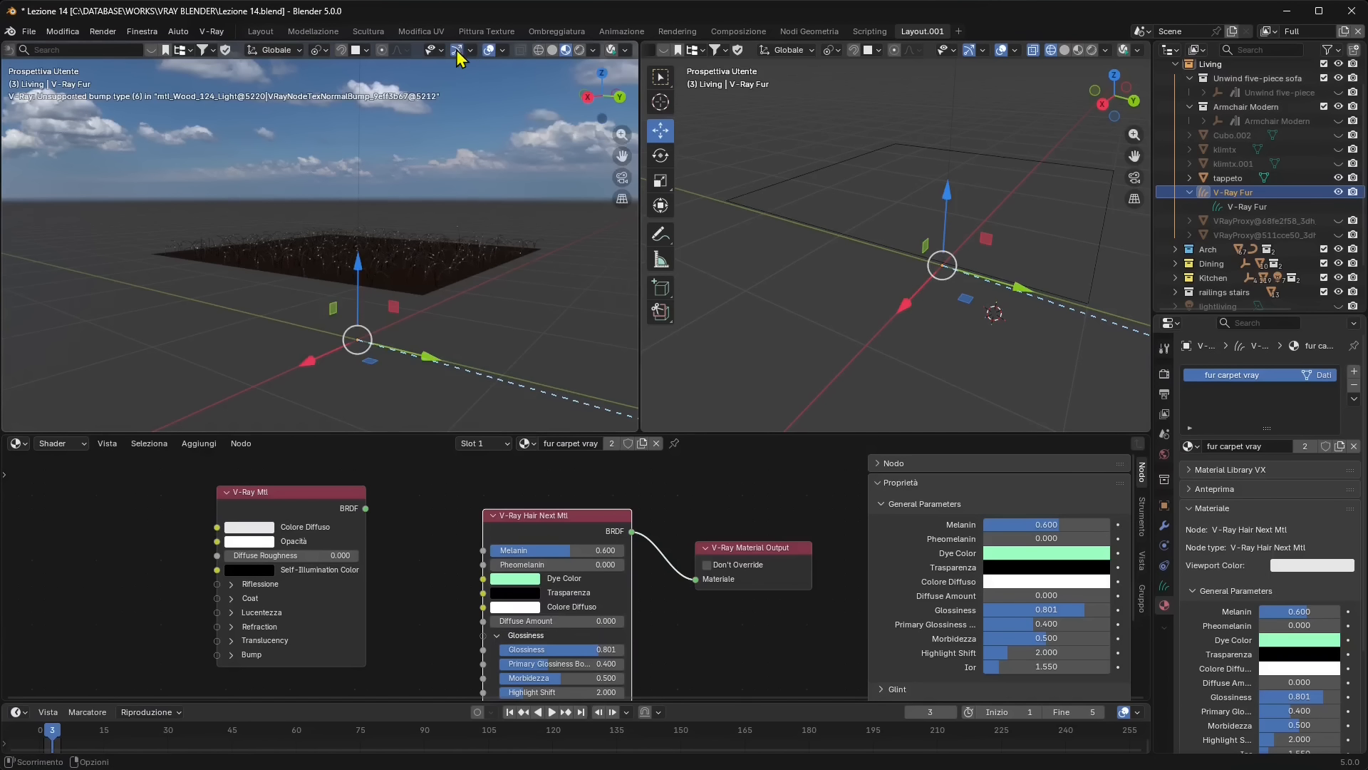
{"action": "left_click_drag", "start_coordinate": [617, 131], "coordinate": [616, 72]}
Set the hair material's diffuse color to red #FF565B and its diffuse amount to 0.019
{"action": "middle_click_drag", "start_coordinate": [599, 660], "coordinate": [566, 585]}
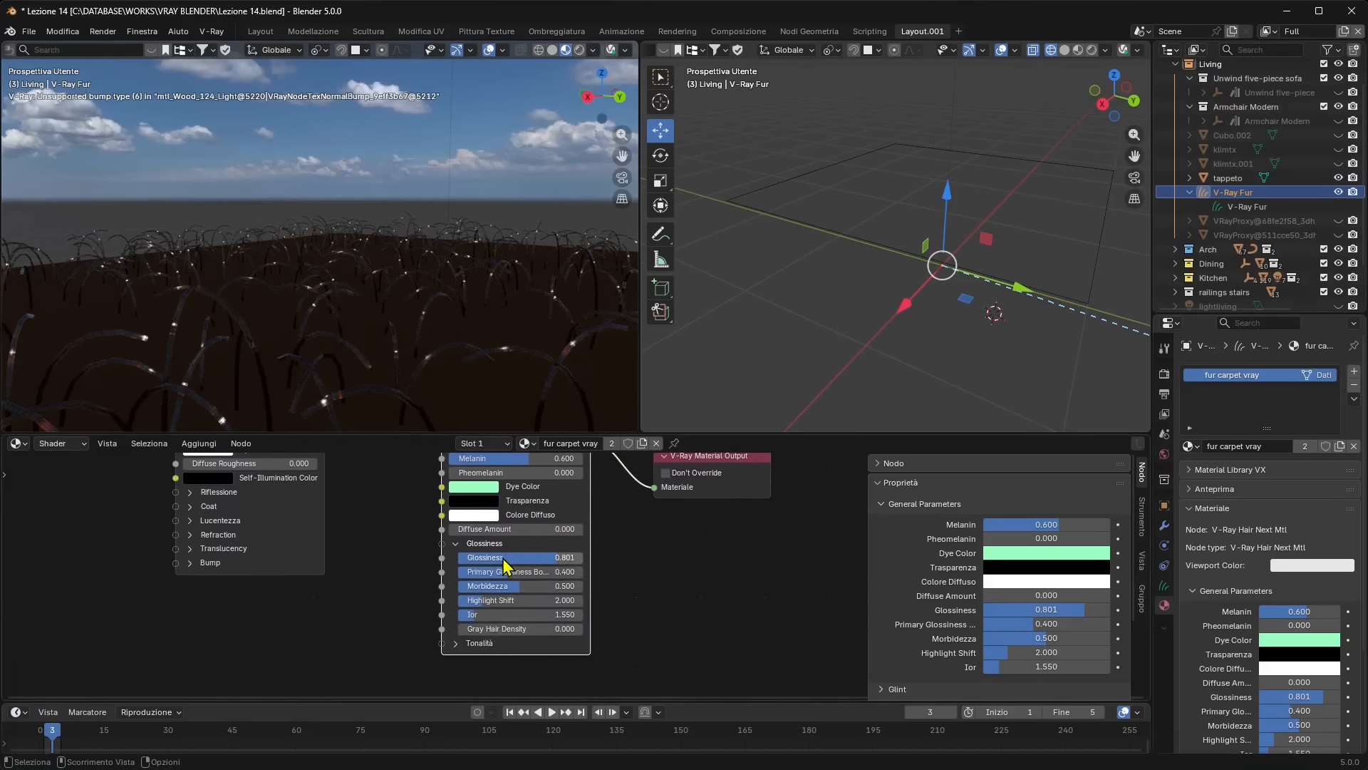
{"action": "left_click", "coordinate": [479, 516]}
{"action": "left_click_drag", "start_coordinate": [503, 356], "coordinate": [506, 389]}
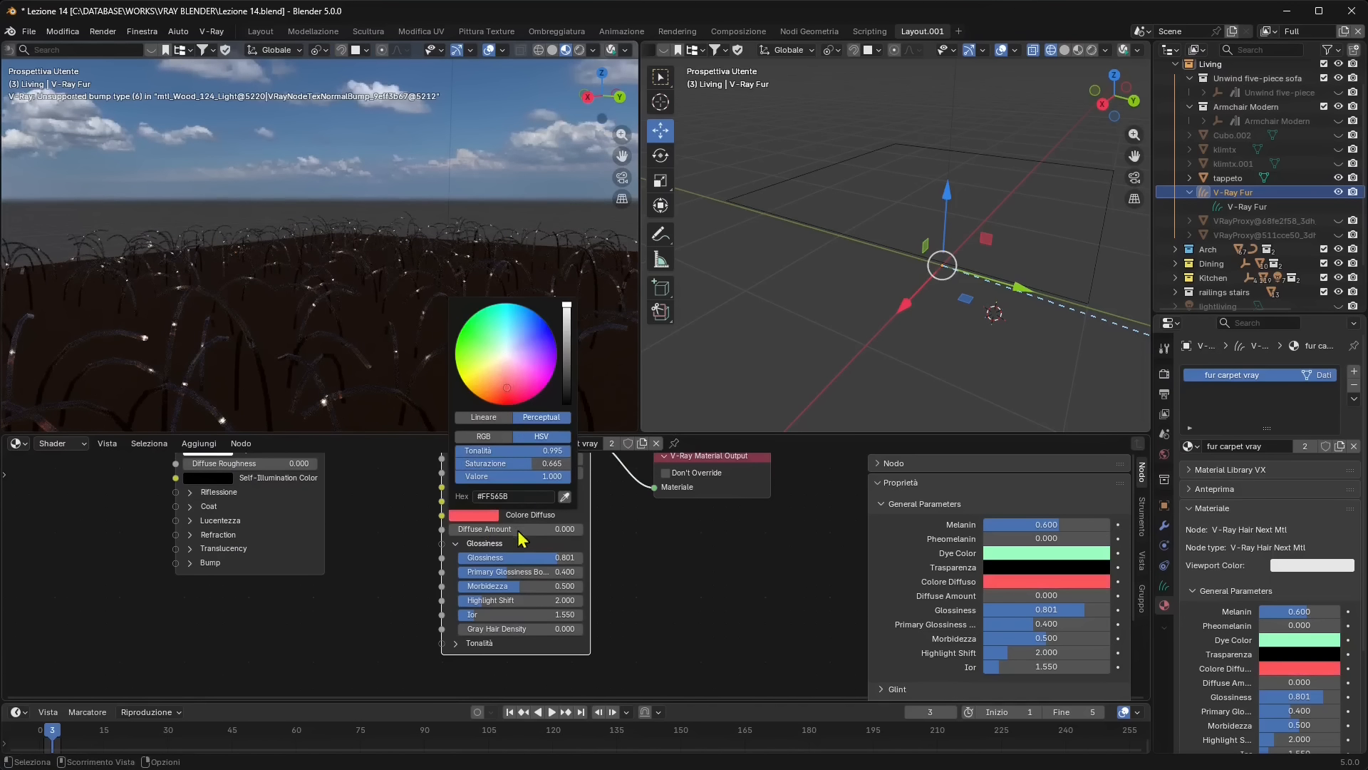
{"action": "left_click_drag", "start_coordinate": [472, 530], "coordinate": [485, 530]}
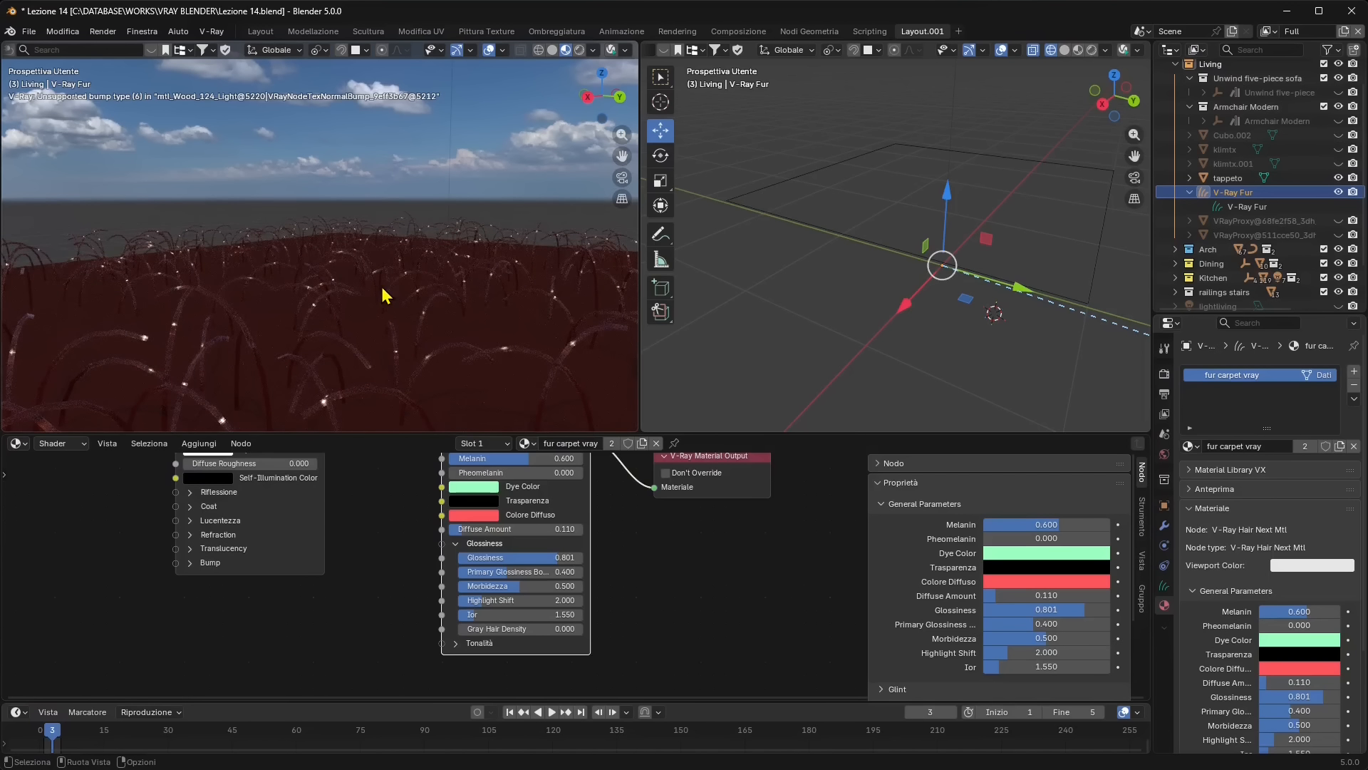
{"action": "middle_click_drag", "start_coordinate": [521, 519], "coordinate": [521, 540]}
{"action": "left_click_drag", "start_coordinate": [486, 549], "coordinate": [453, 550]}
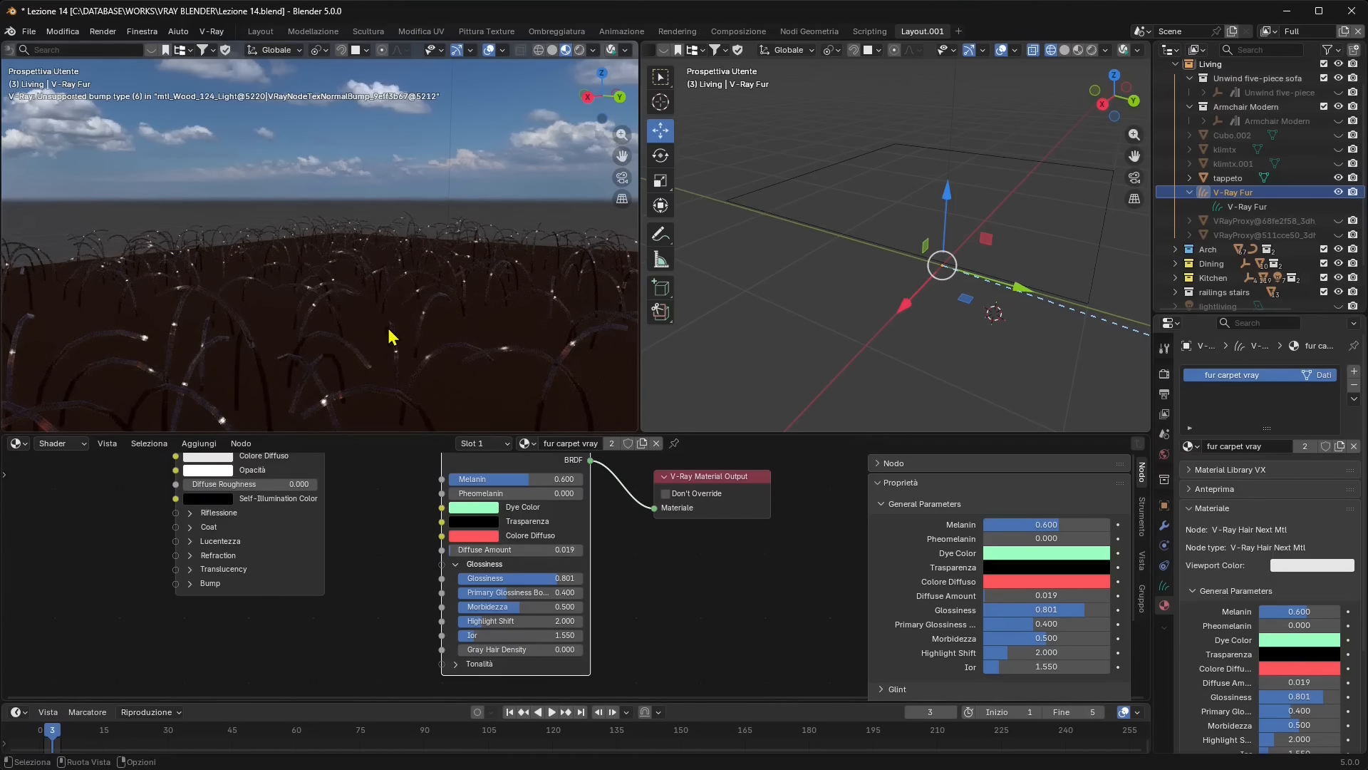
Switch the fur distribution to Per face and set the hairs per face to 1000
{"action": "middle_click_drag", "start_coordinate": [599, 612], "coordinate": [503, 624]}
{"action": "left_click", "coordinate": [1165, 587]}
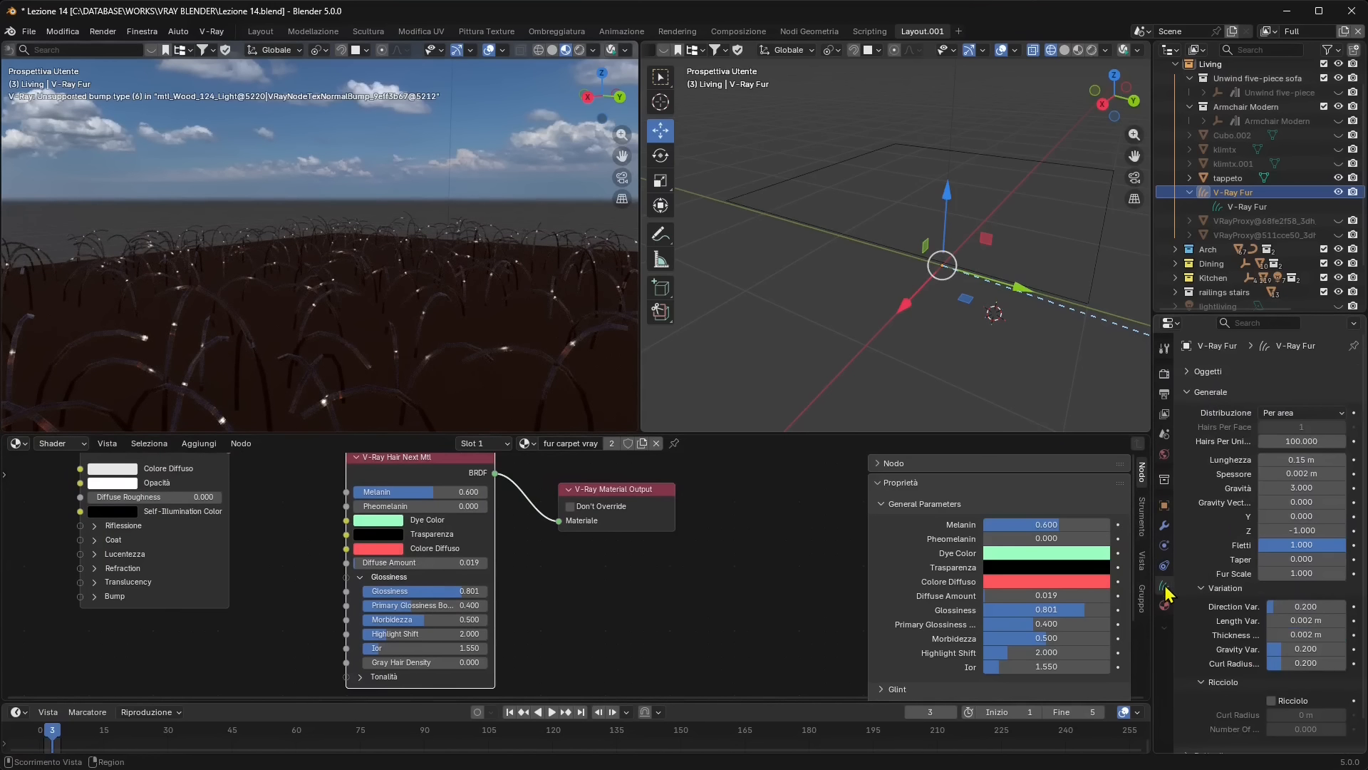
{"action": "left_click_drag", "start_coordinate": [1263, 442], "coordinate": [1262, 462]}
{"action": "left_click", "coordinate": [1272, 417]}
{"action": "left_click", "coordinate": [1287, 444]}
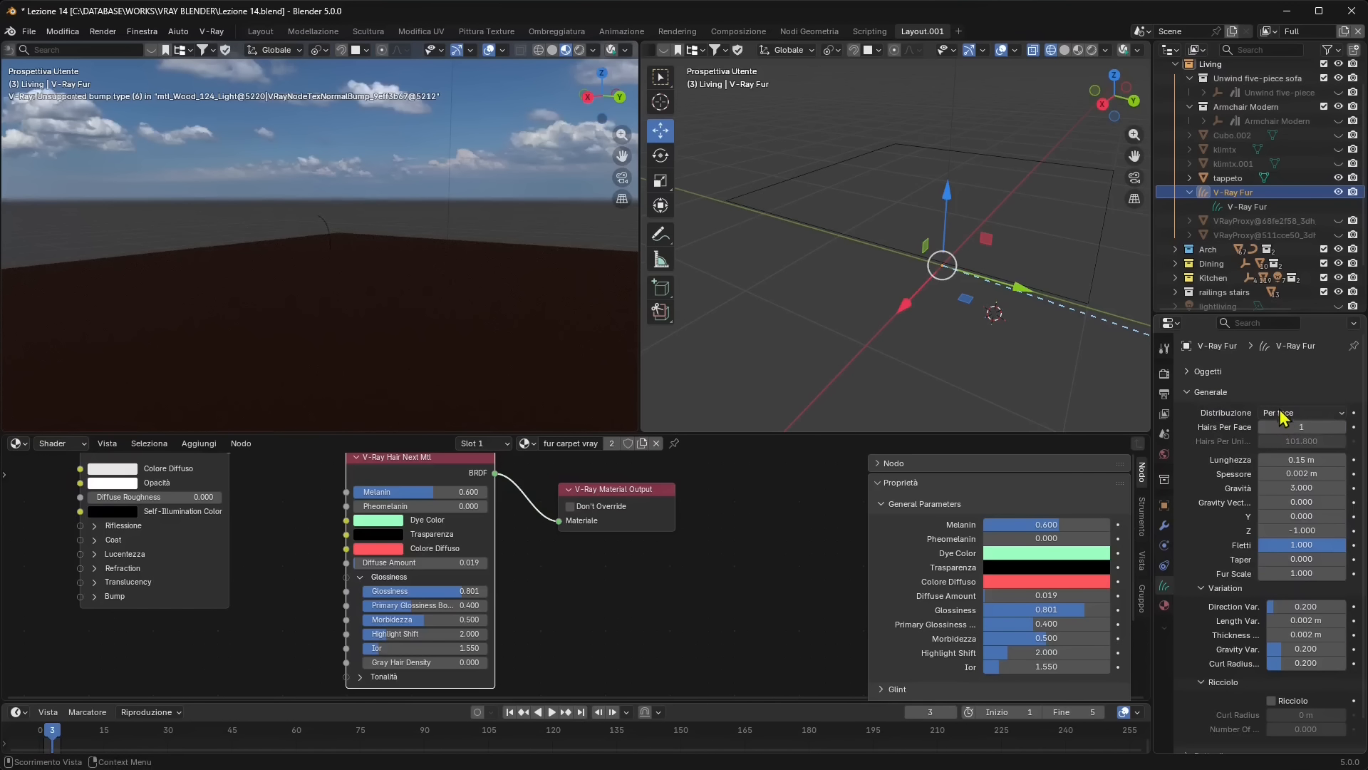
{"action": "left_click", "coordinate": [1282, 414]}
{"action": "left_click", "coordinate": [1283, 428]}
{"action": "left_click_drag", "start_coordinate": [1287, 427], "coordinate": [1361, 427]}
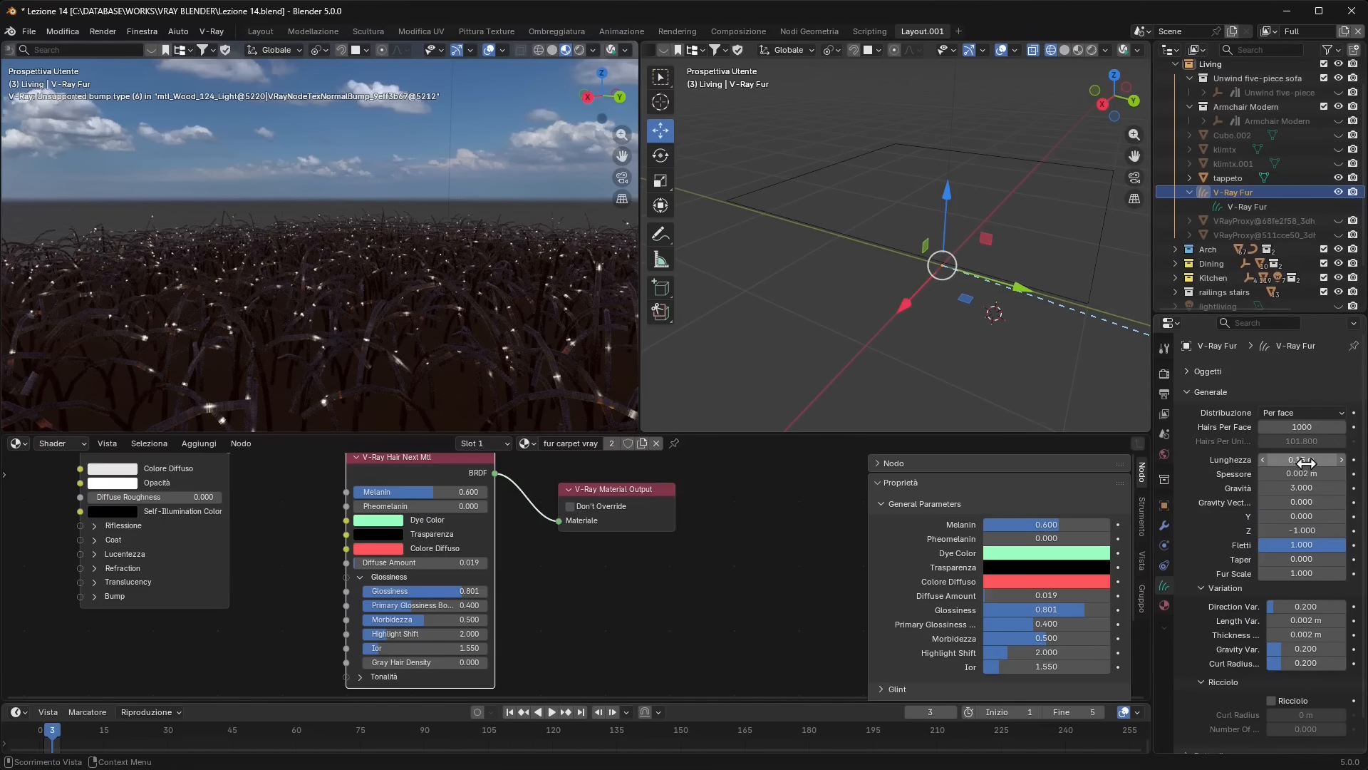
Set the fur to 5787 hairs per face, 0.05 m length, 0.960 gravity and 0.001 m thickness, and the hair material's pheomelanin to 0.619
{"action": "left_click_drag", "start_coordinate": [1306, 462], "coordinate": [1175, 489]}
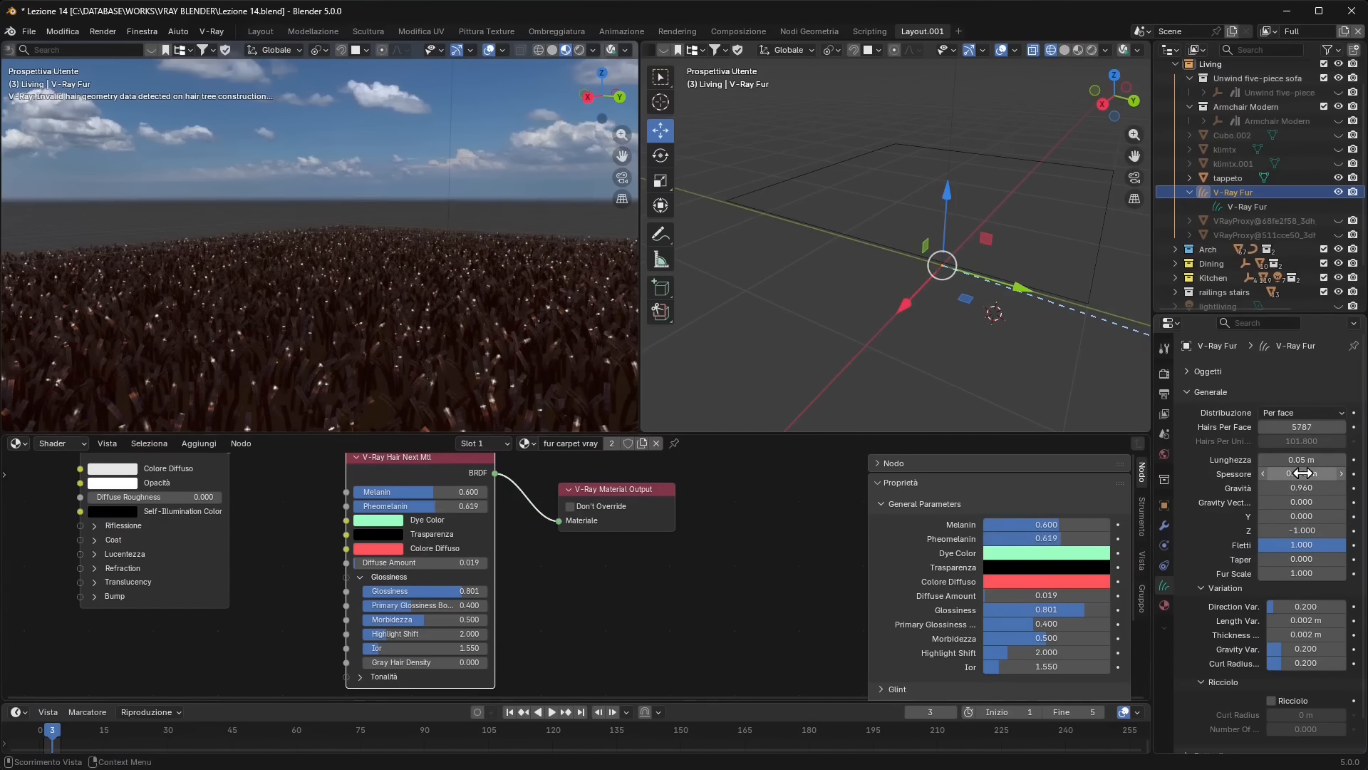
{"action": "mouse_move", "coordinate": [1301, 474]}
{"action": "left_mouse_down"}
{"action": "mouse_move", "coordinate": [1279, 473]}
{"action": "mouse_move", "coordinate": [1304, 474]}
{"action": "left_mouse_up"}
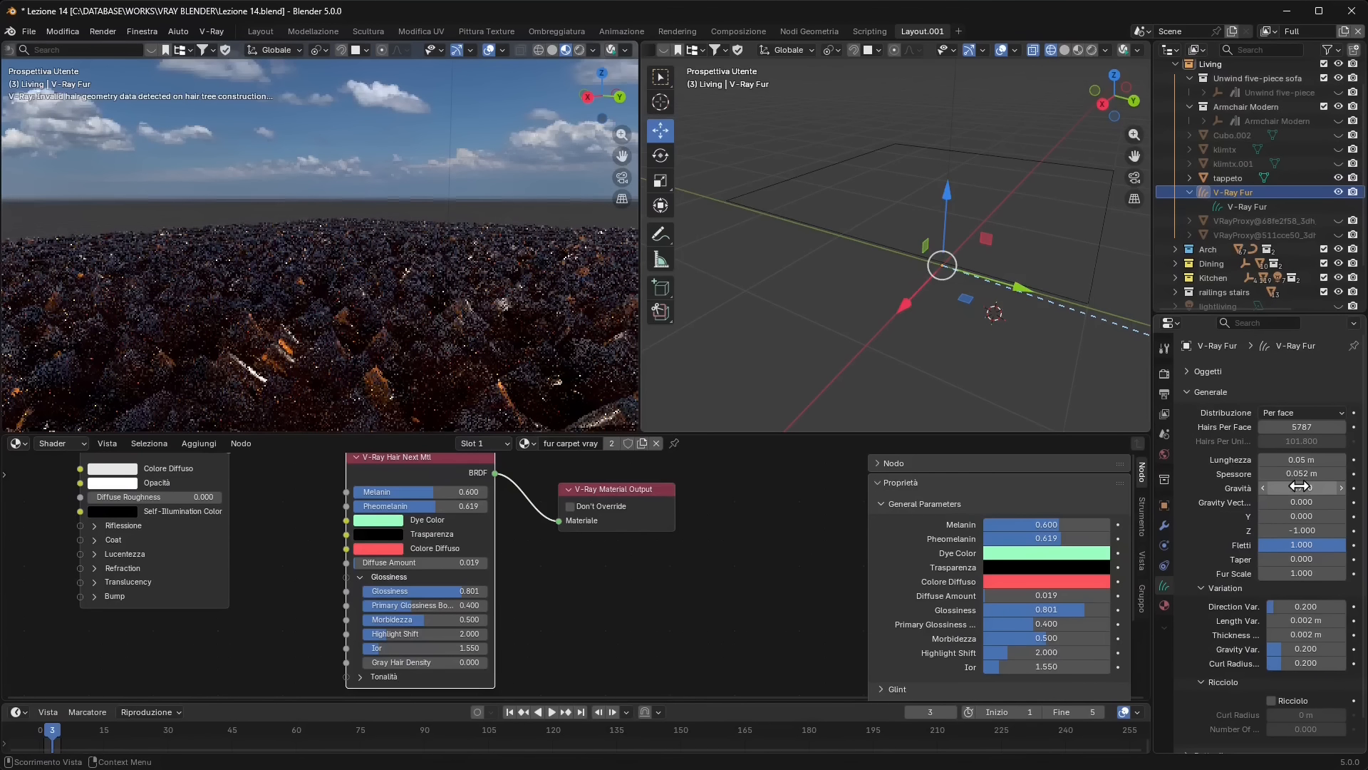
{"action": "left_click", "coordinate": [1293, 474]}
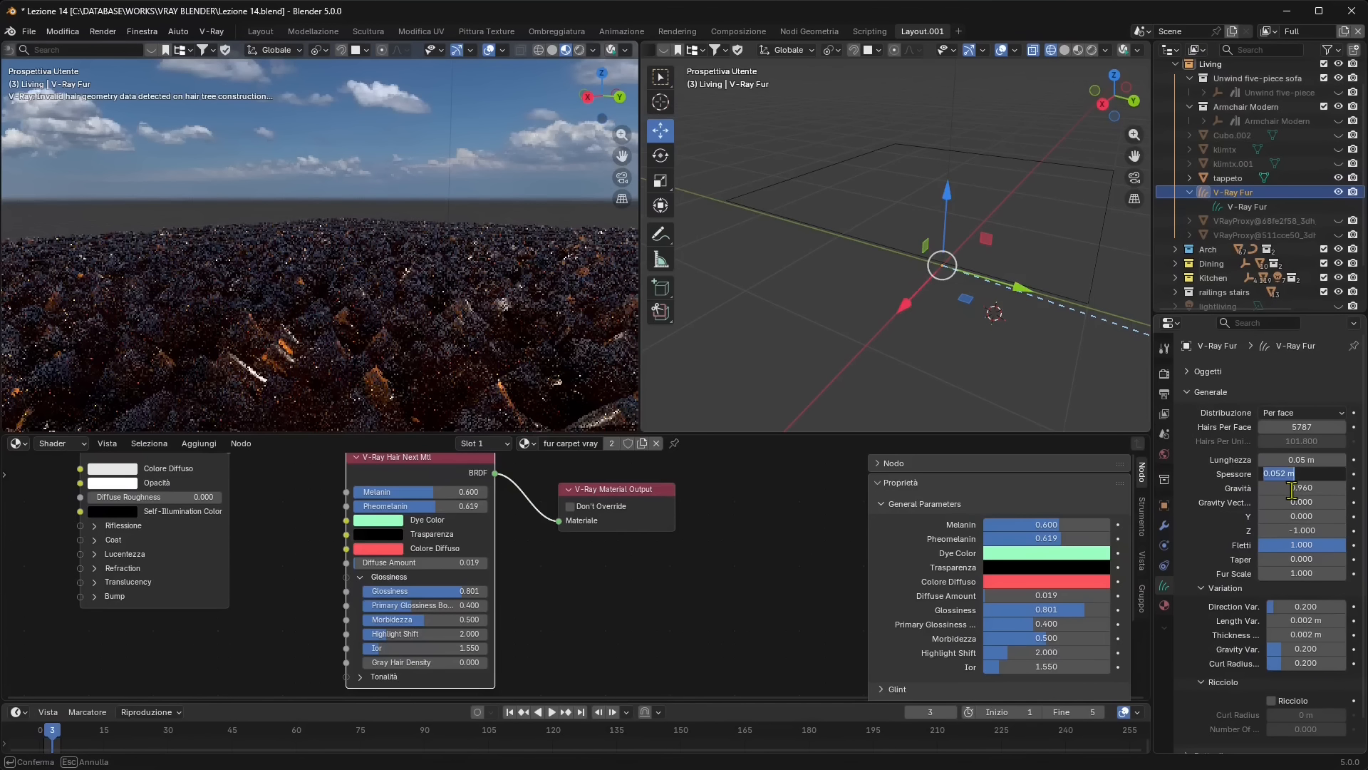
{"action": "type", "text": "0.00"}
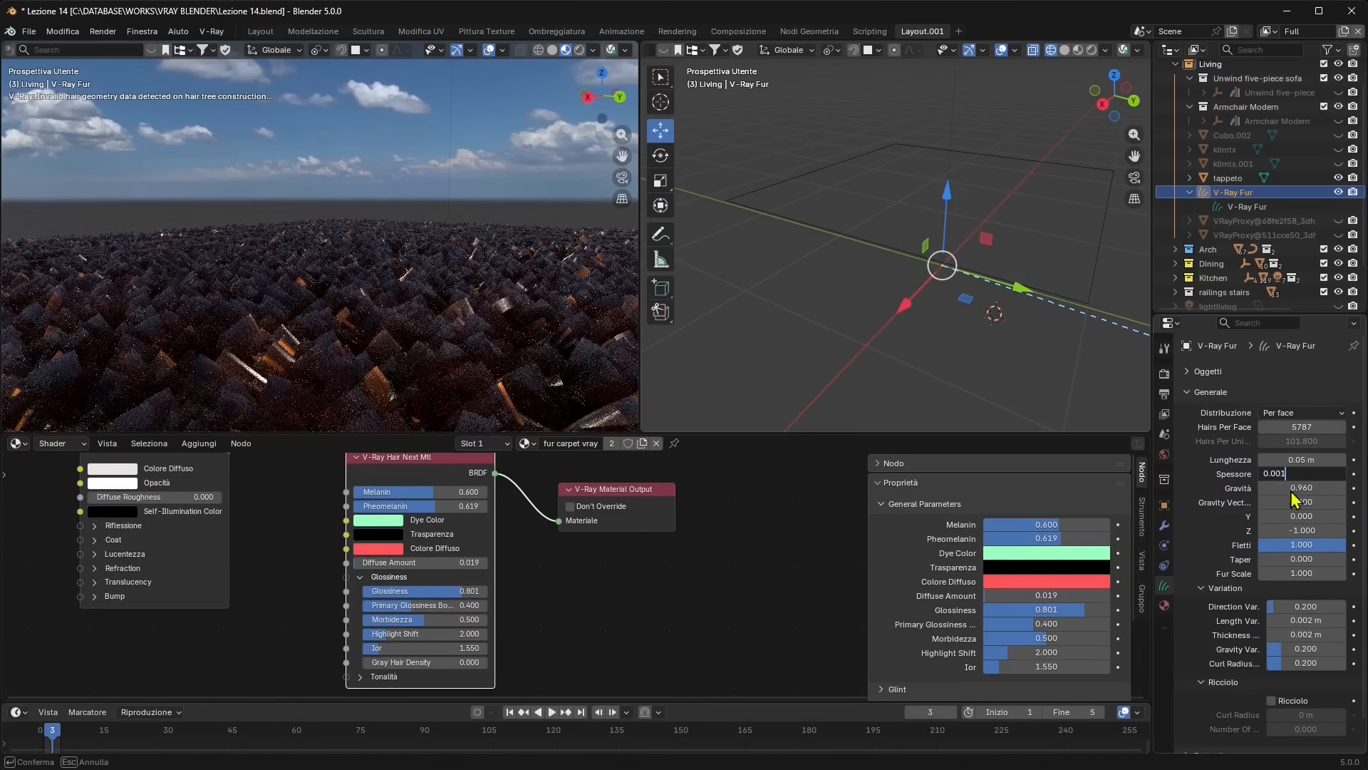
{"action": "type", "text": "1"}
{"action": "key", "text": "Return"}
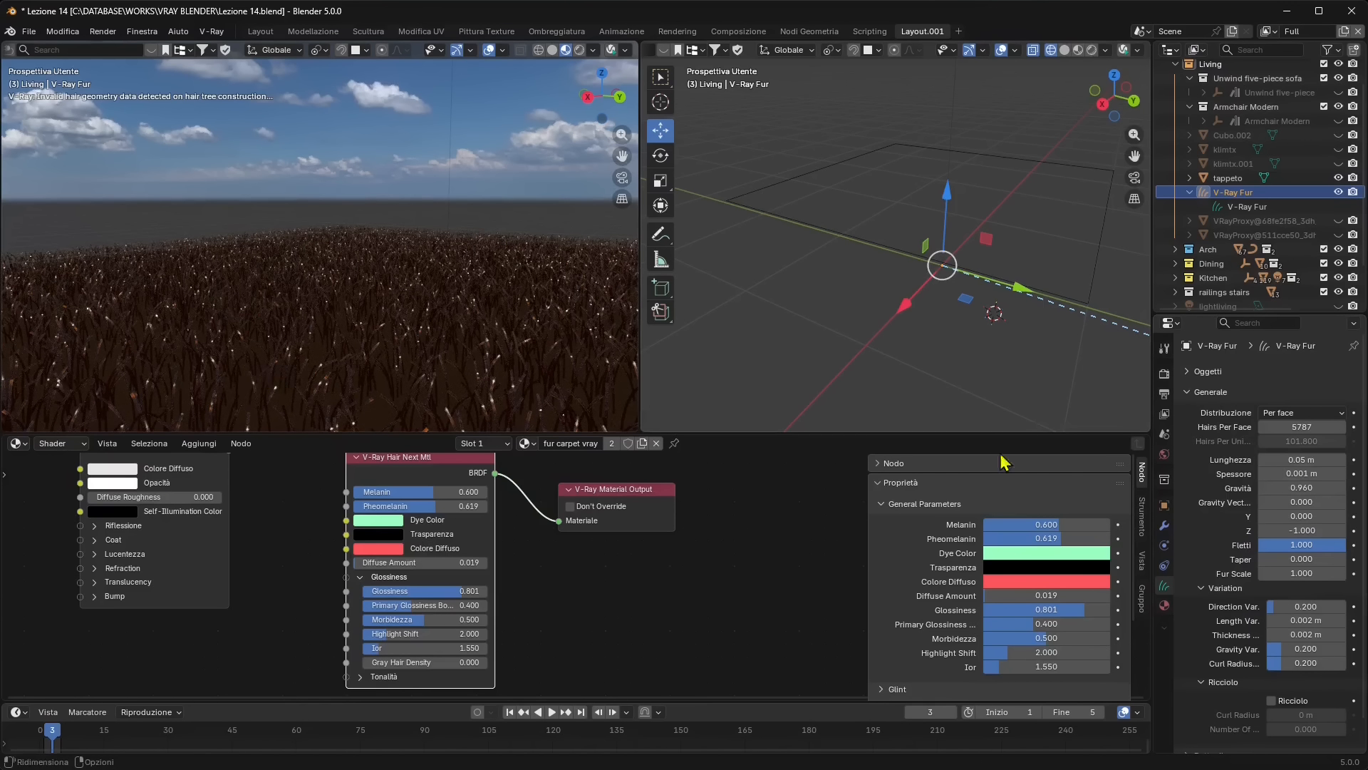
Set the fur's hairs per face to 5893 and its length to 0.03 m
{"action": "left_click_drag", "start_coordinate": [1291, 430], "coordinate": [1291, 434]}
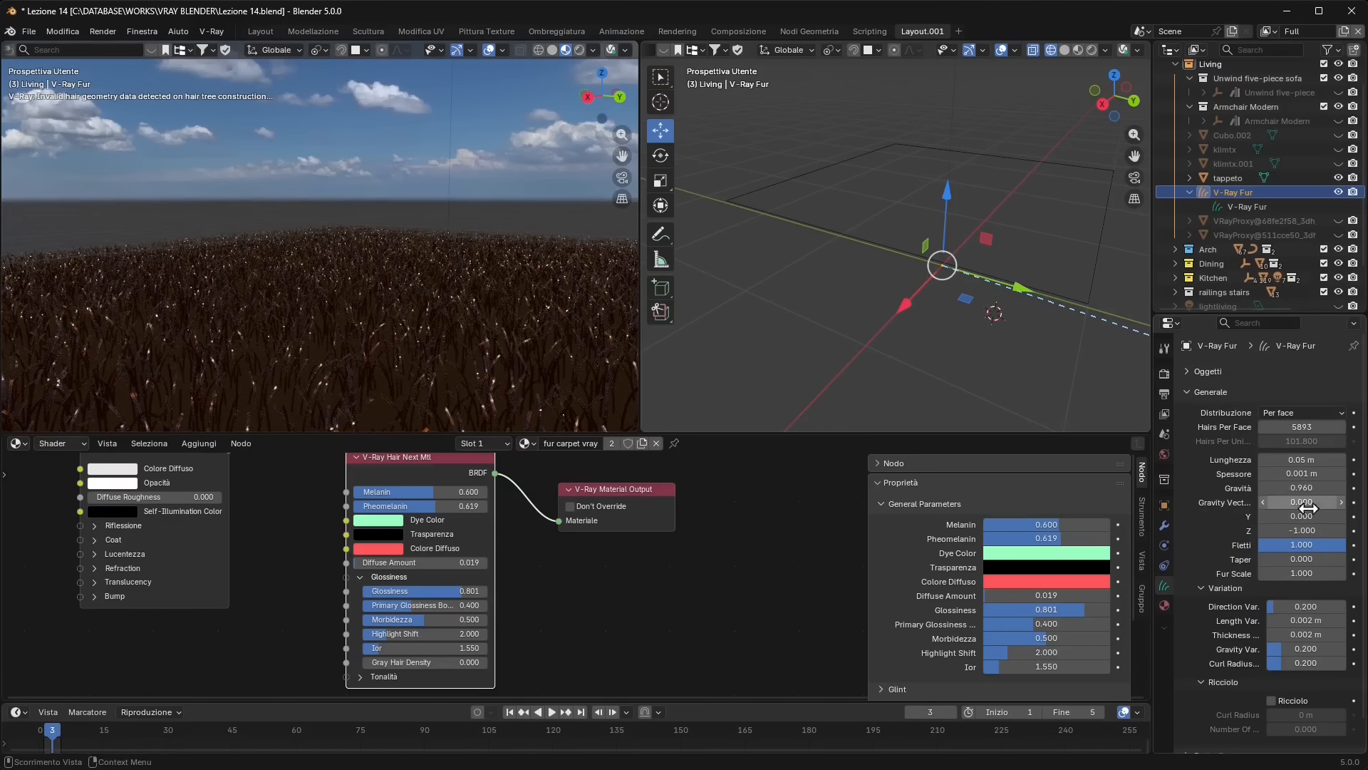
{"action": "left_click", "coordinate": [1295, 461]}
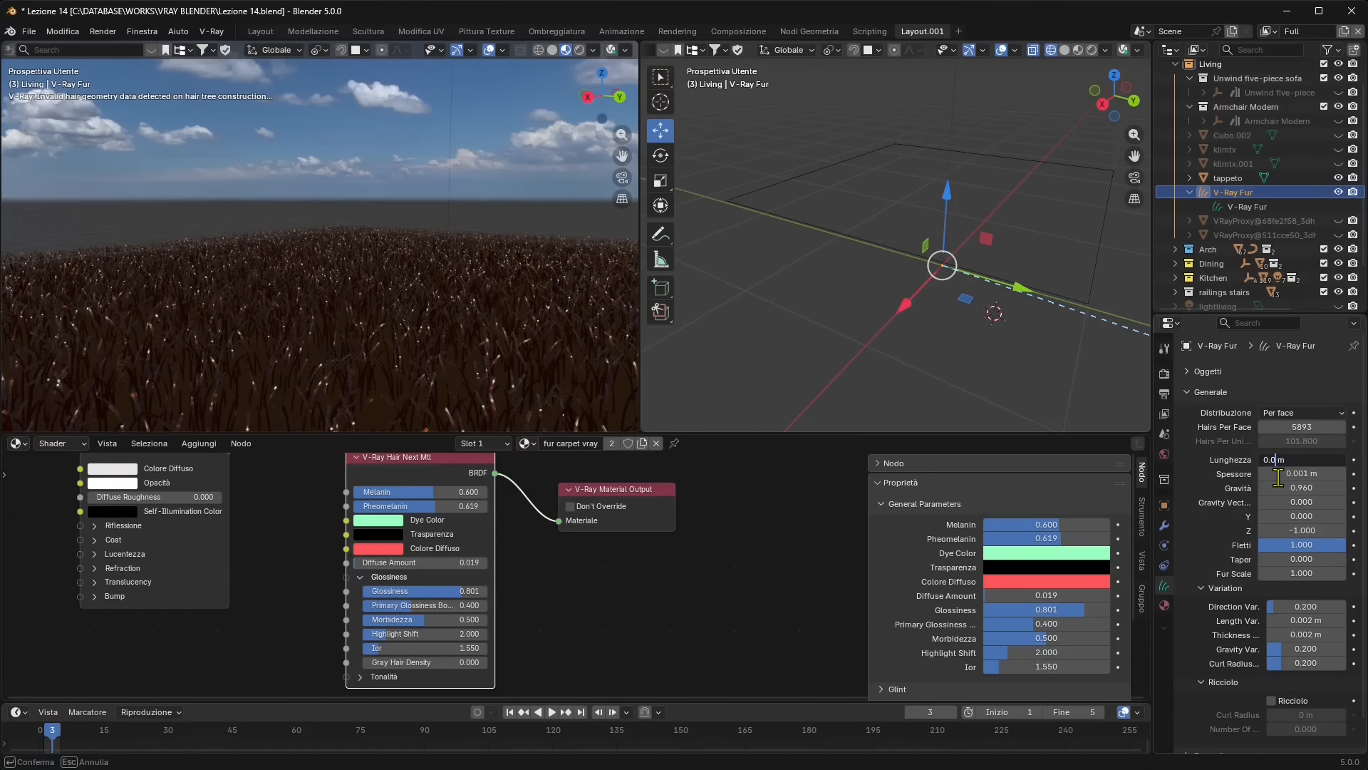
{"action": "key", "text": "Return"}
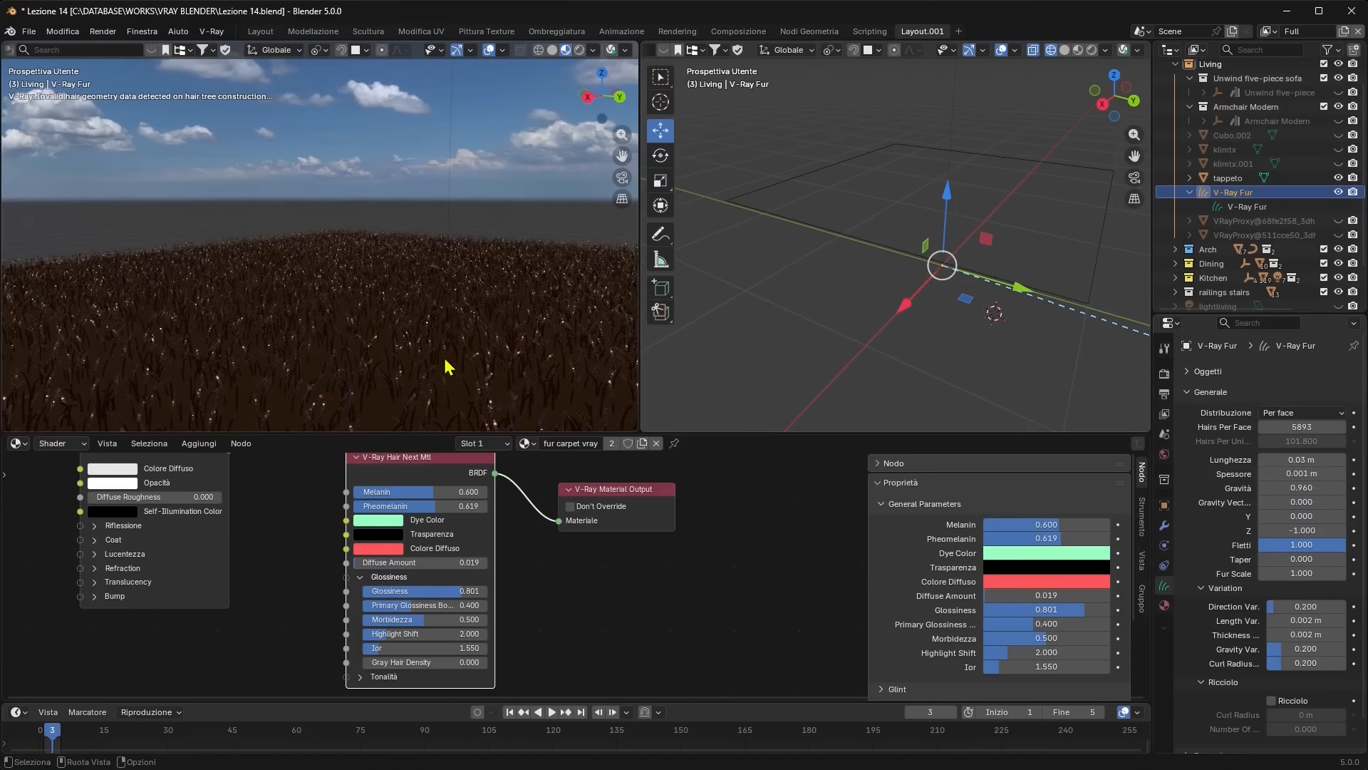
Lower the hair material's glossiness to 0.179 and raise the fur's hairs per face to 20959
{"action": "middle_click_drag", "start_coordinate": [436, 553], "coordinate": [449, 566]}
{"action": "left_click_drag", "start_coordinate": [447, 607], "coordinate": [385, 605]}
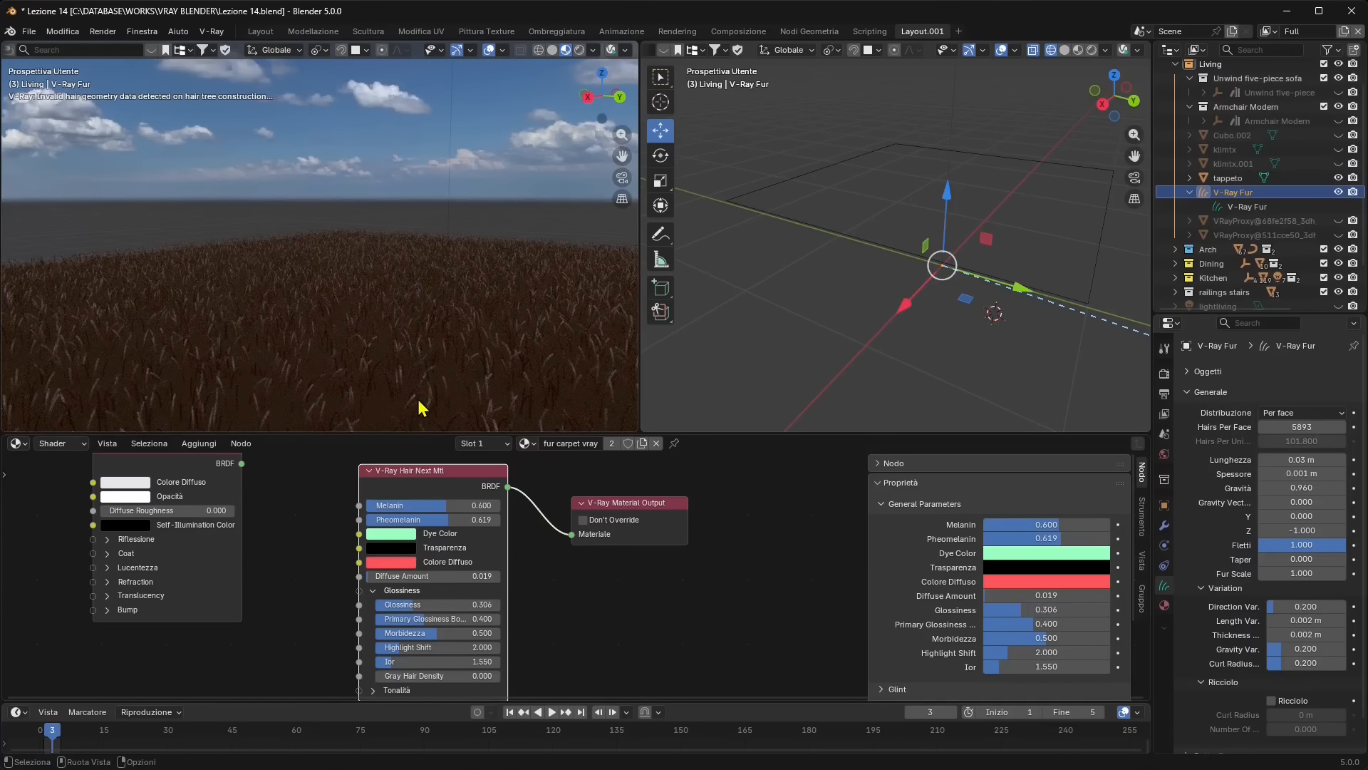
{"action": "left_click_drag", "start_coordinate": [407, 604], "coordinate": [394, 604]}
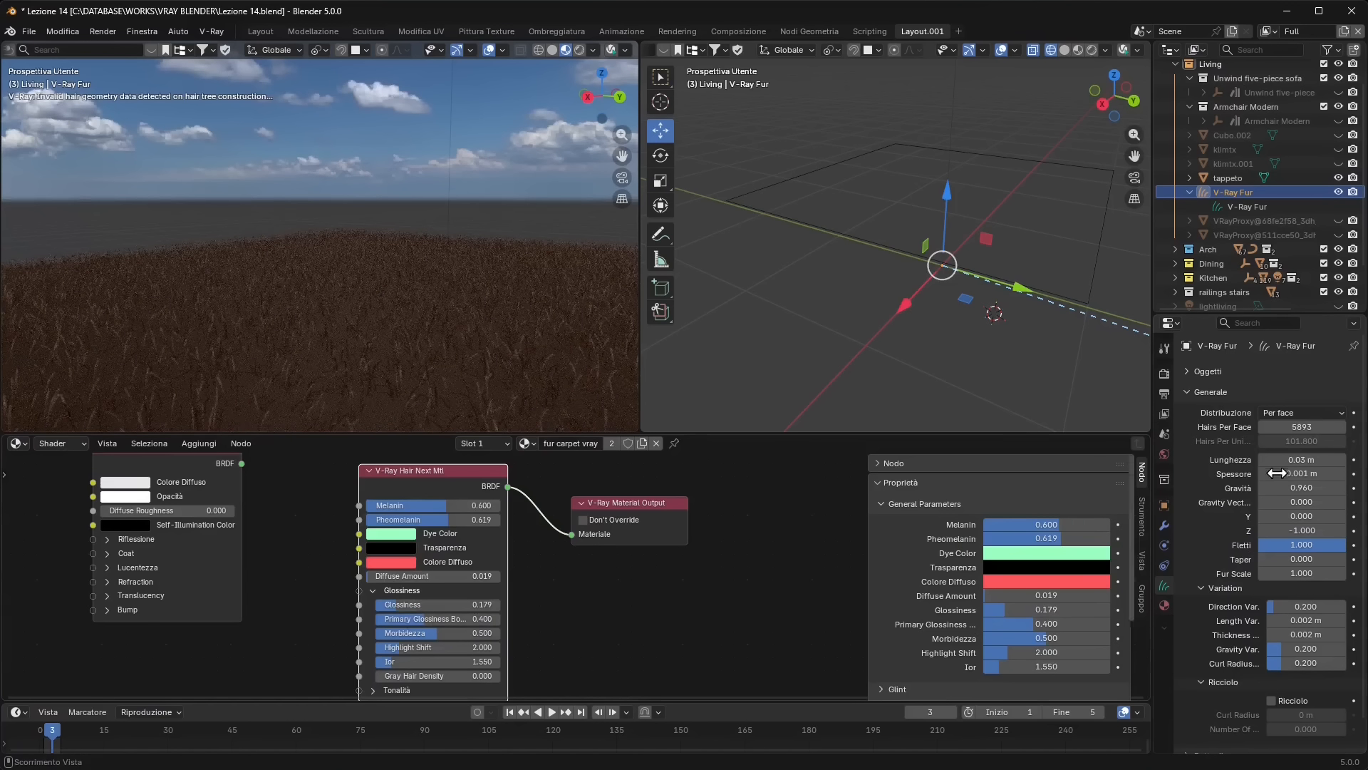
{"action": "left_click_drag", "start_coordinate": [1275, 426], "coordinate": [1318, 427]}
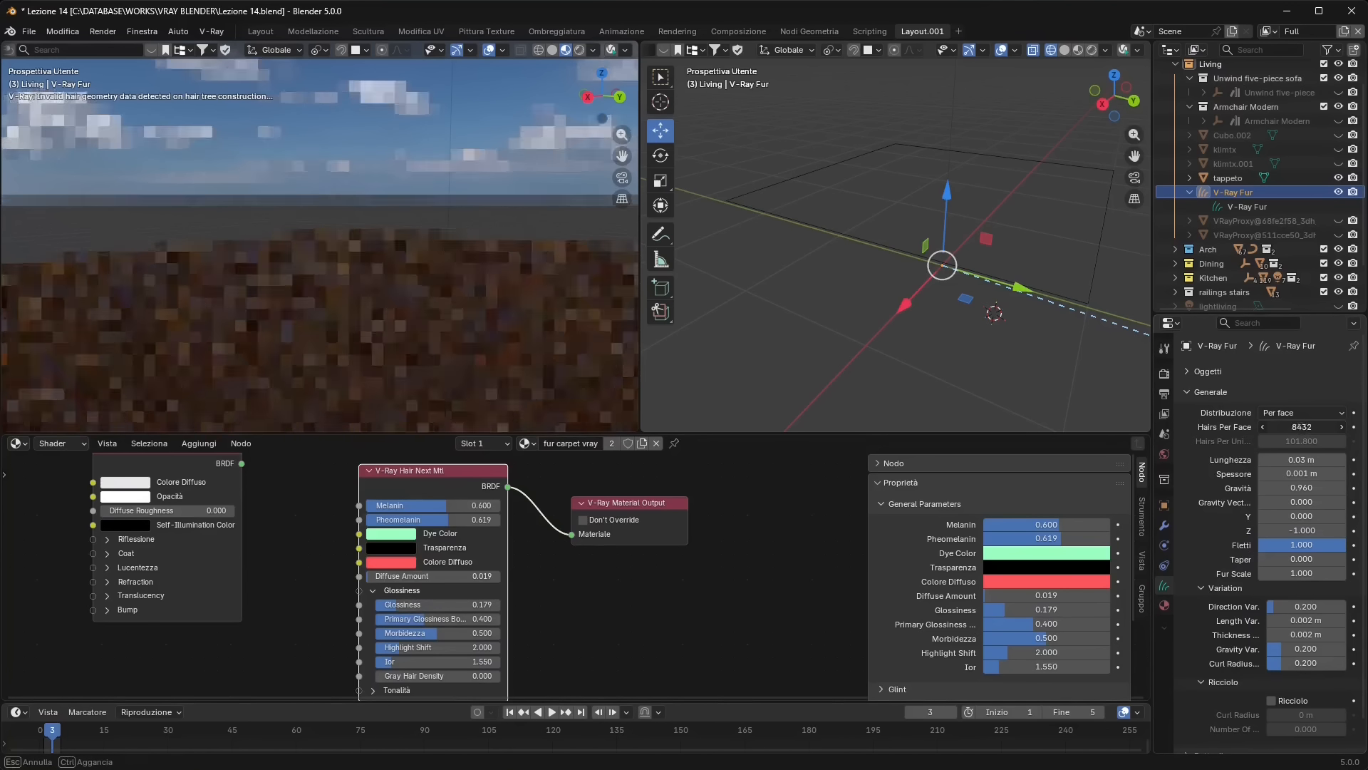
{"action": "left_click_drag", "start_coordinate": [1296, 427], "coordinate": [1367, 427]}
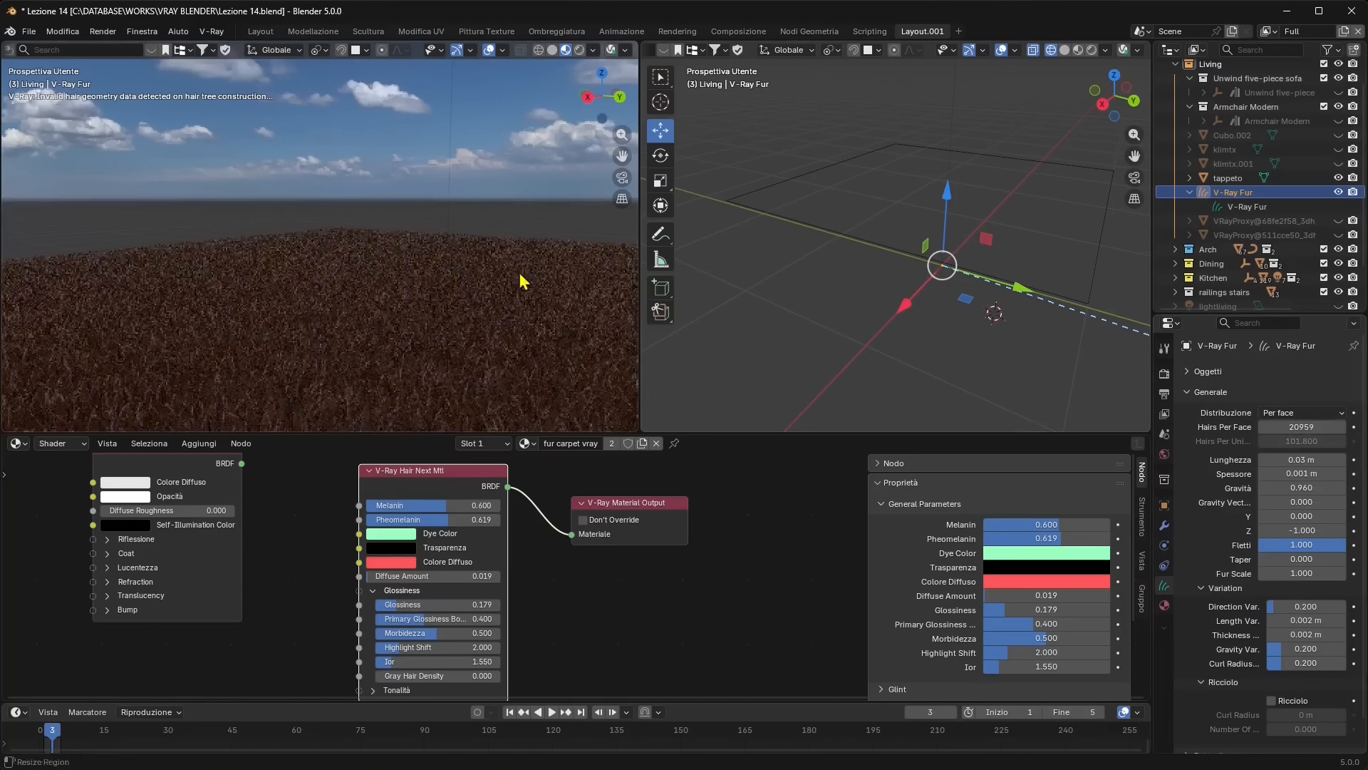
Copy the carpet plane together with its V-Ray Fur and move the copy about 2.7 m along the Y axis
{"action": "scroll", "coordinate": [761, 291], "scroll_direction": "down", "scroll_amount": 2}
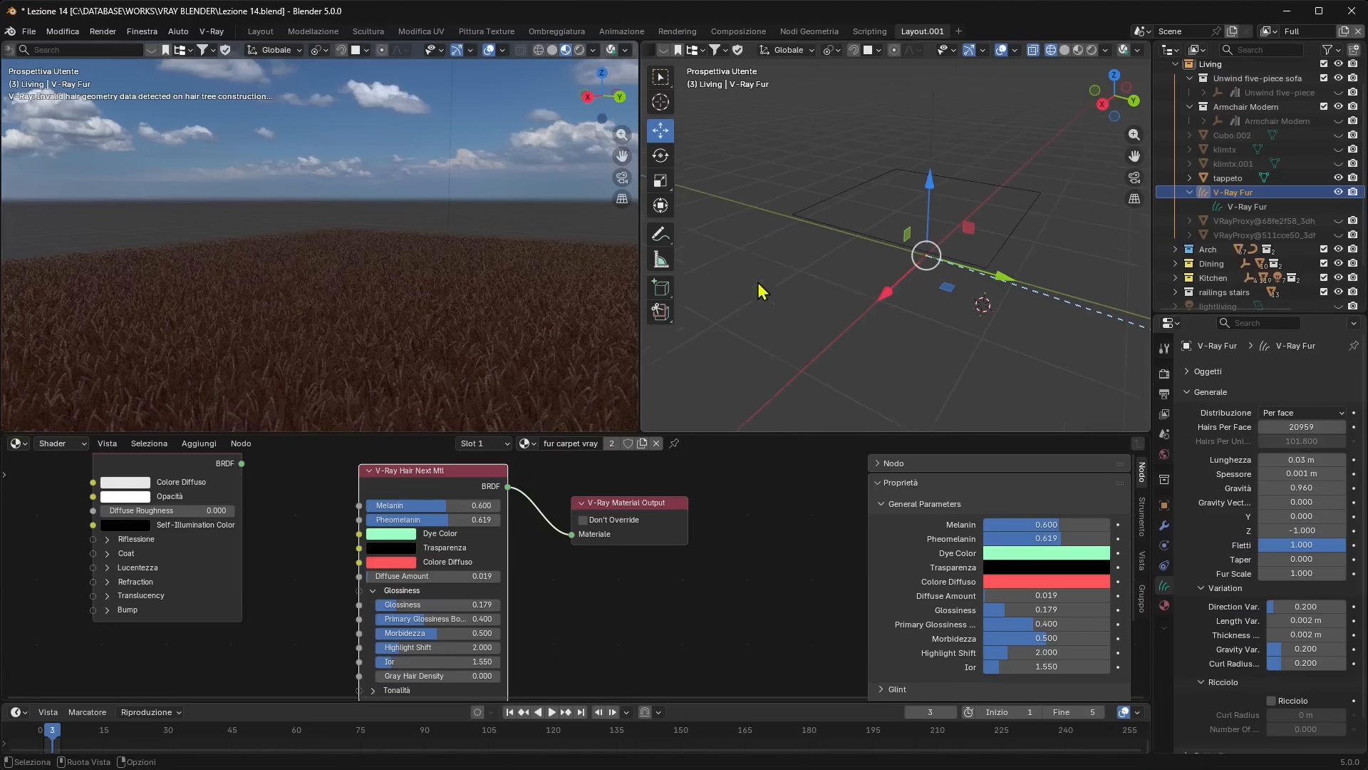
{"action": "middle_click_drag", "start_coordinate": [863, 298], "coordinate": [837, 266]}
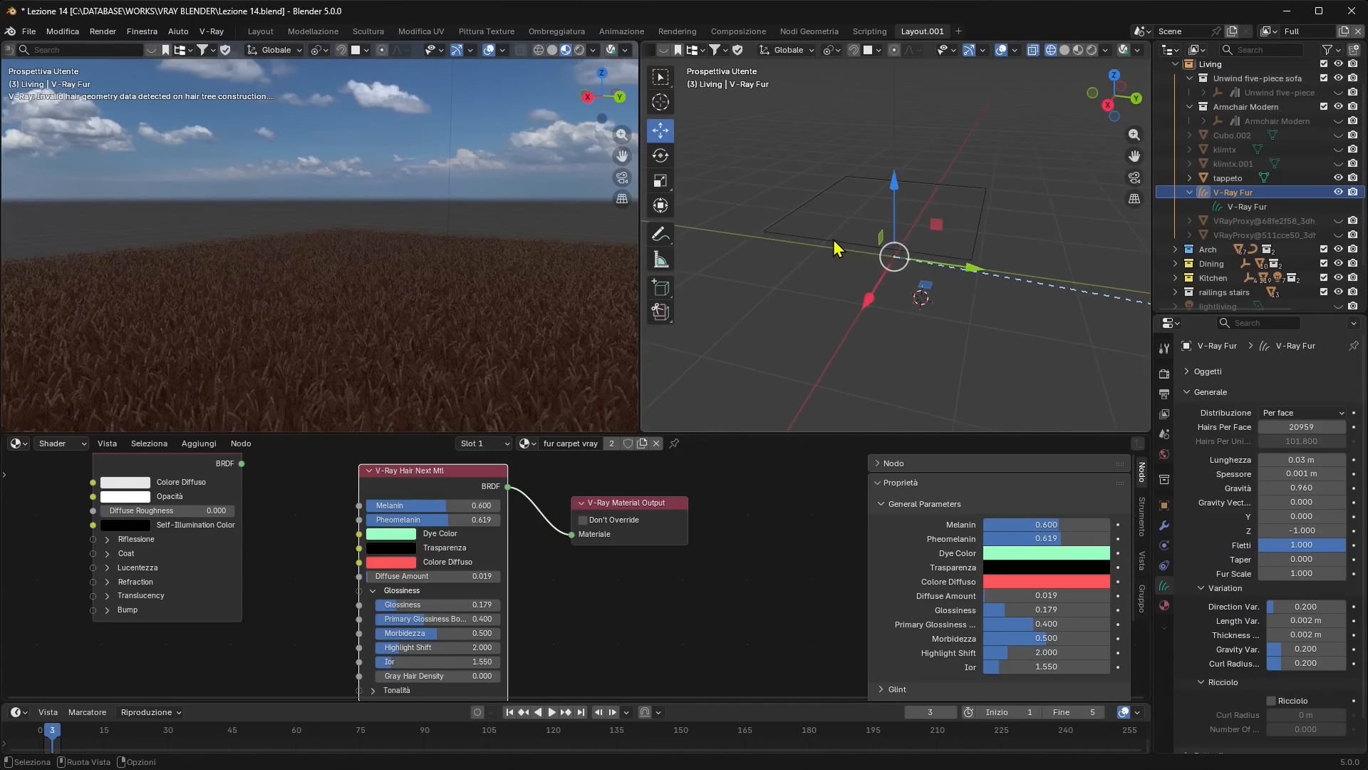
{"action": "left_click", "coordinate": [835, 241]}
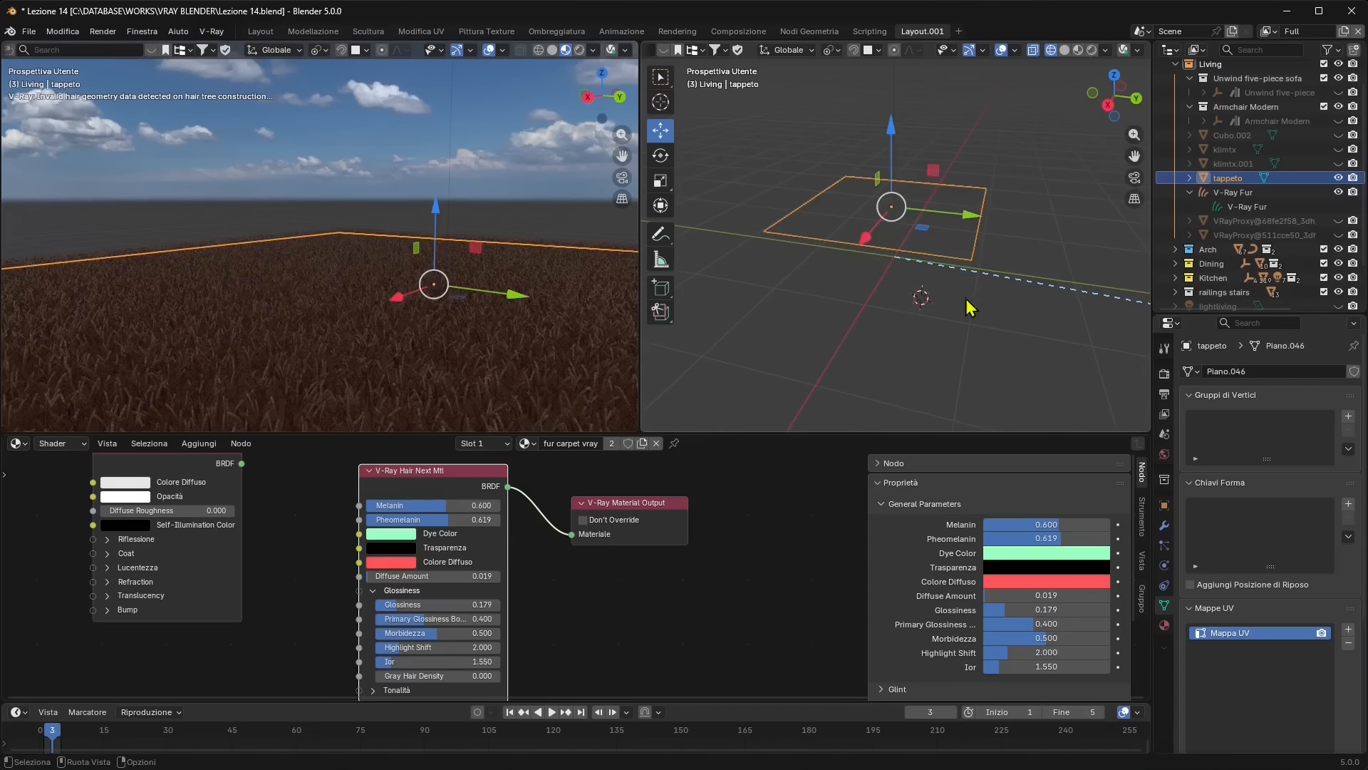
{"action": "left_click", "coordinate": [1233, 192], "text": "ctrl"}
{"action": "scroll", "coordinate": [832, 263], "scroll_direction": "down", "scroll_amount": 2}
{"action": "key", "text": "ctrl+c"}
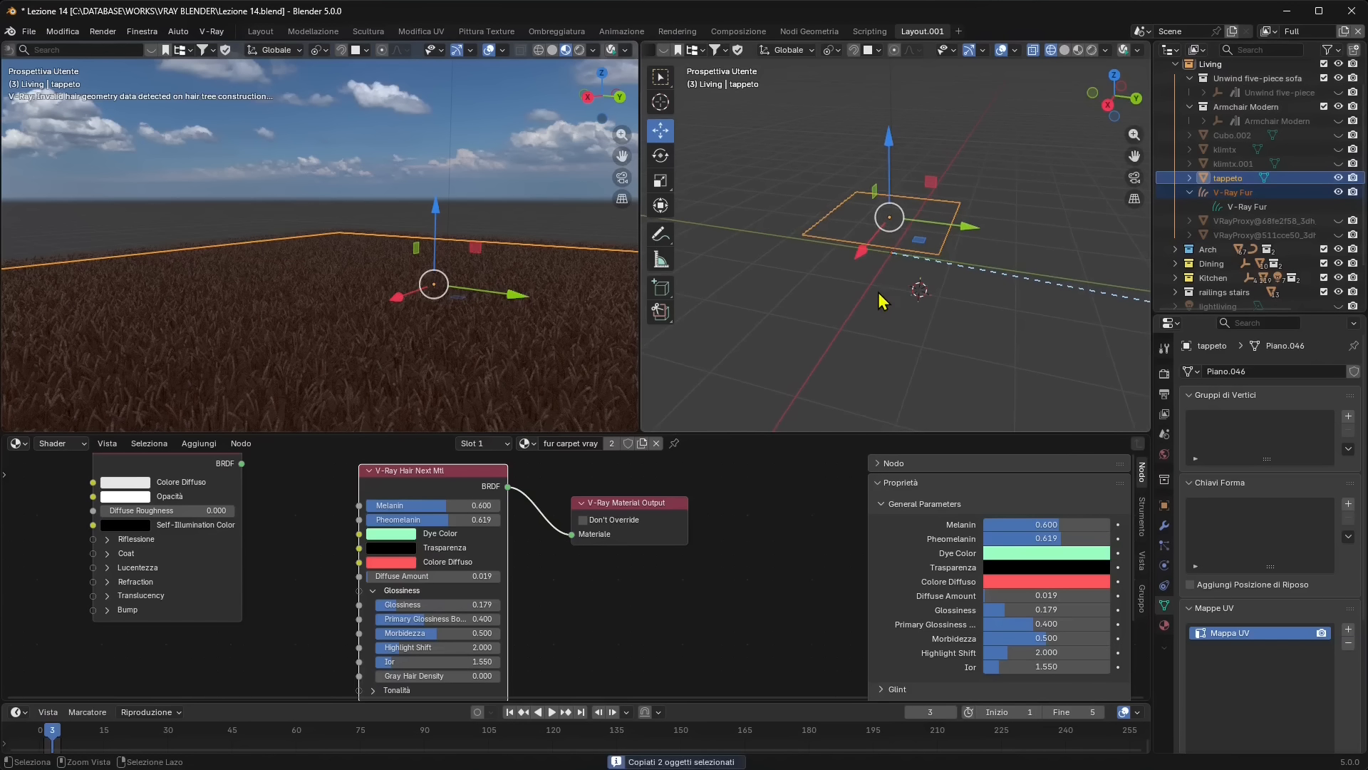
{"action": "key", "text": "ctrl+v"}
{"action": "key", "text": "g"}
{"action": "key", "text": "y"}
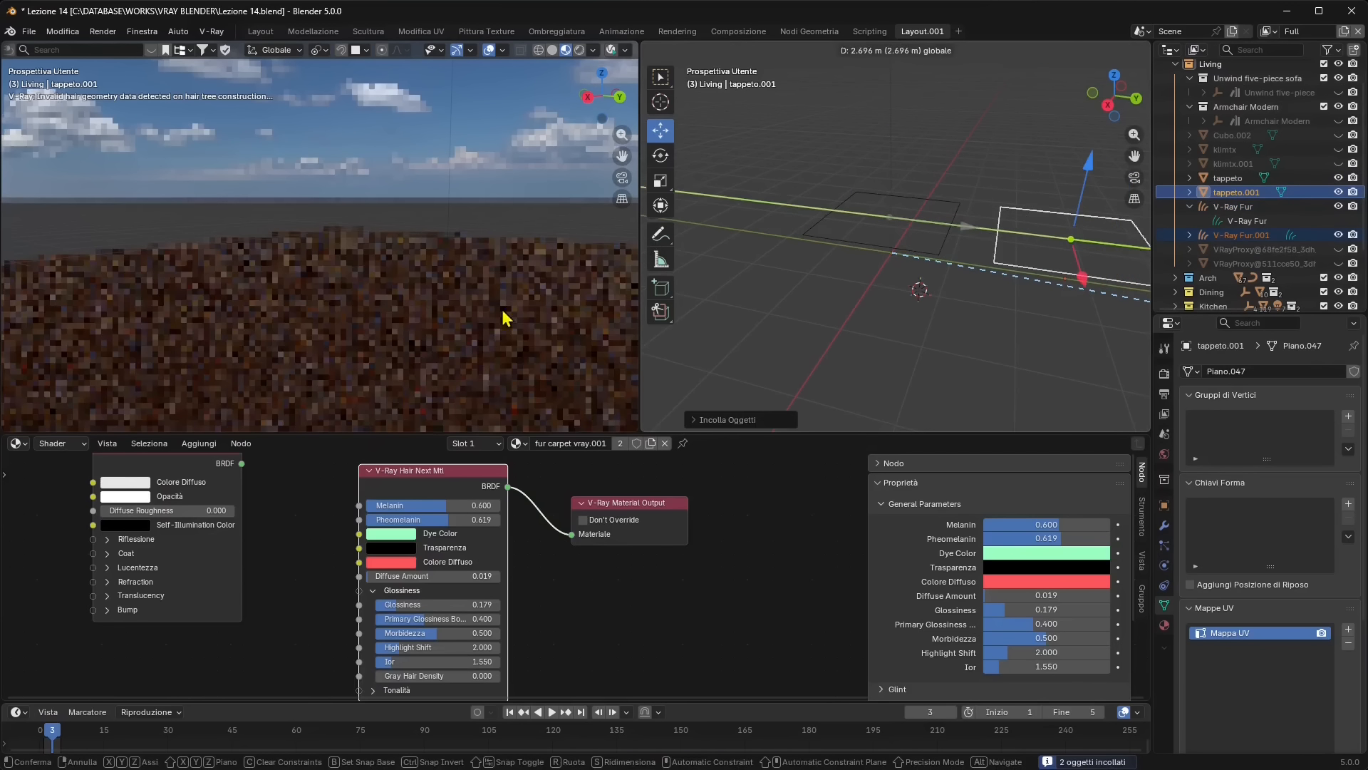
{"action": "left_click", "coordinate": [721, 314]}
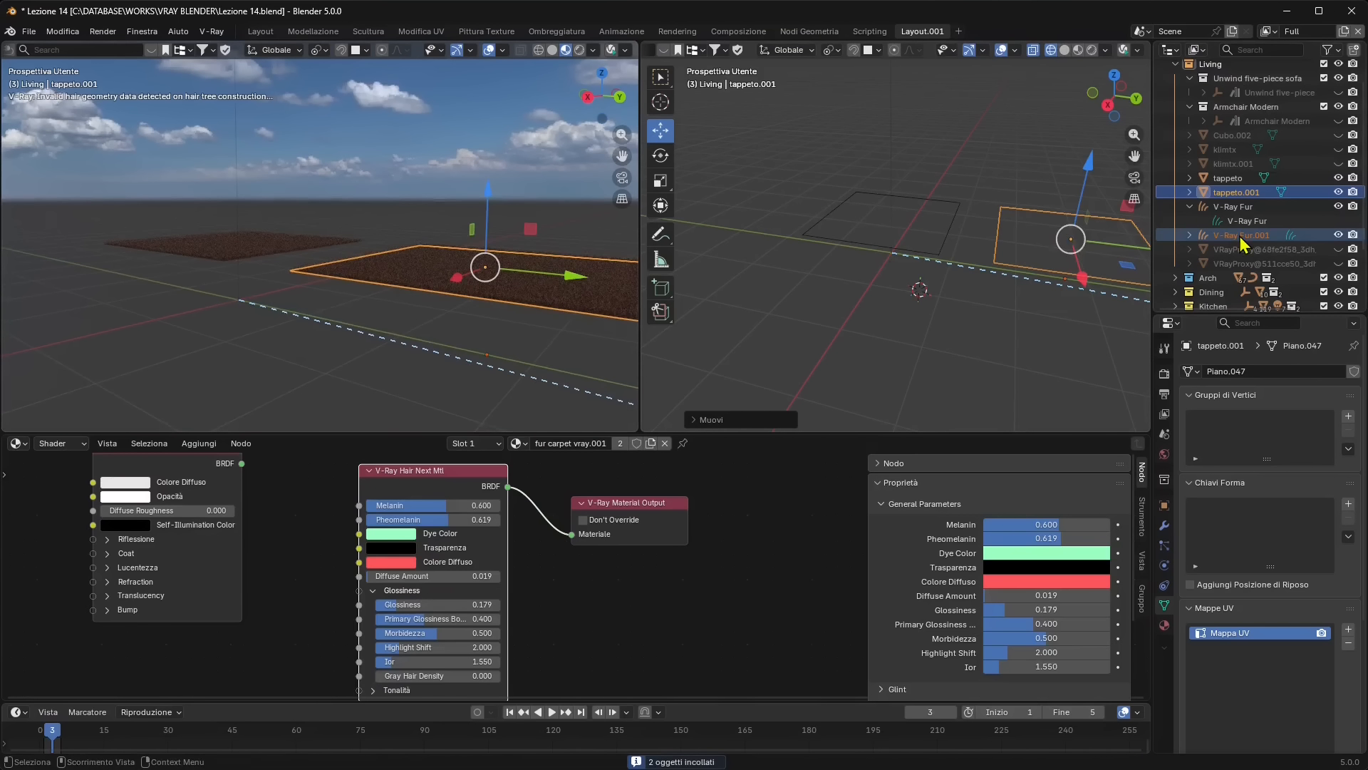
Rename the copied carpet plane as grass
{"action": "left_click", "coordinate": [1229, 178]}
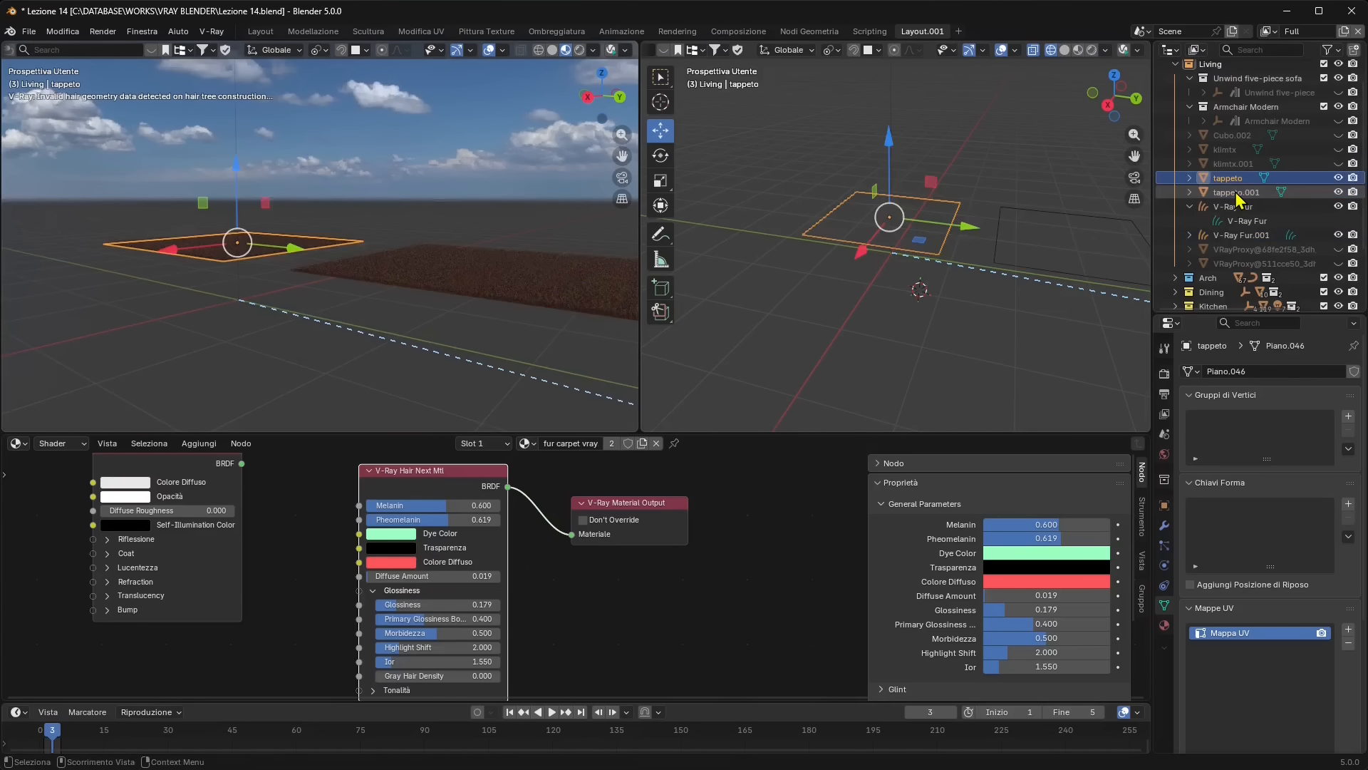
{"action": "double_click", "coordinate": [1236, 192]}
{"action": "scroll", "coordinate": [1235, 191], "scroll_direction": "down", "scroll_amount": 1}
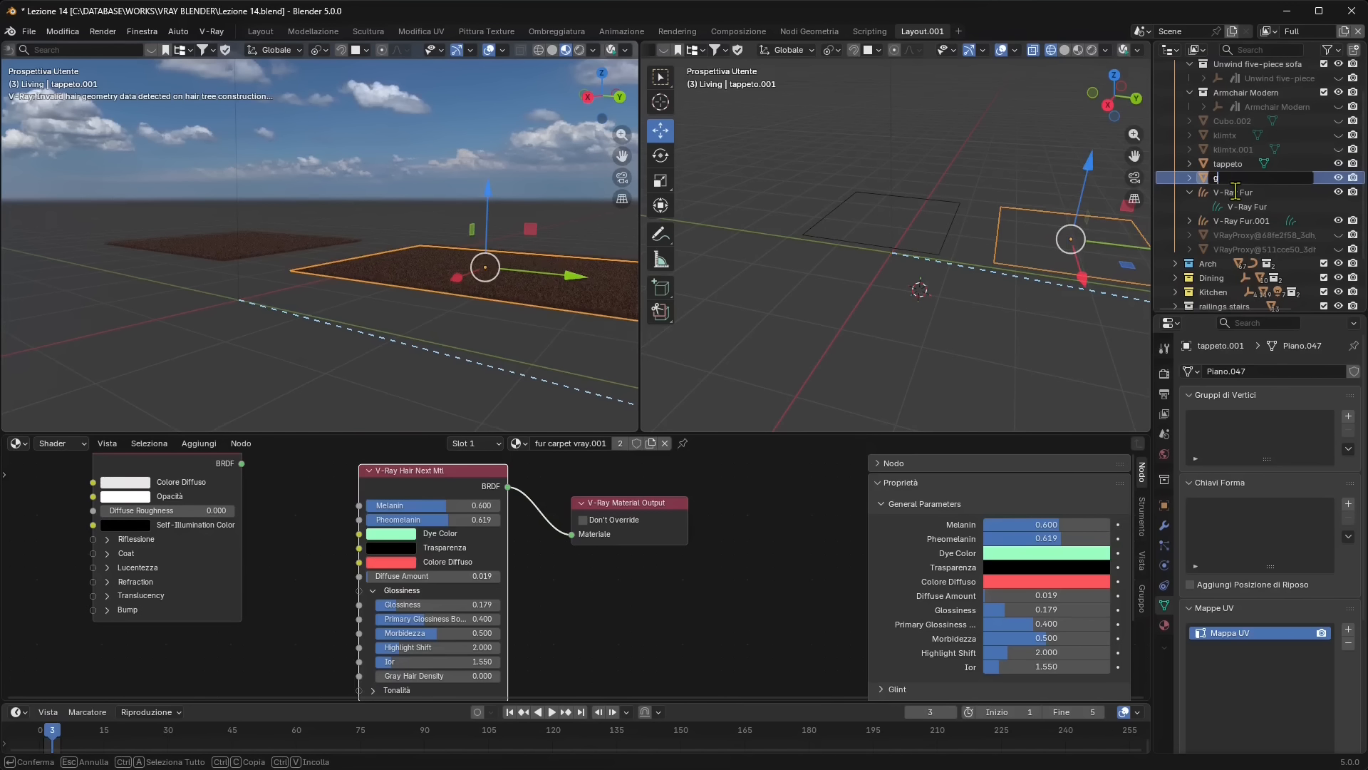
{"action": "type", "text": "grass"}
{"action": "key", "text": "Return"}
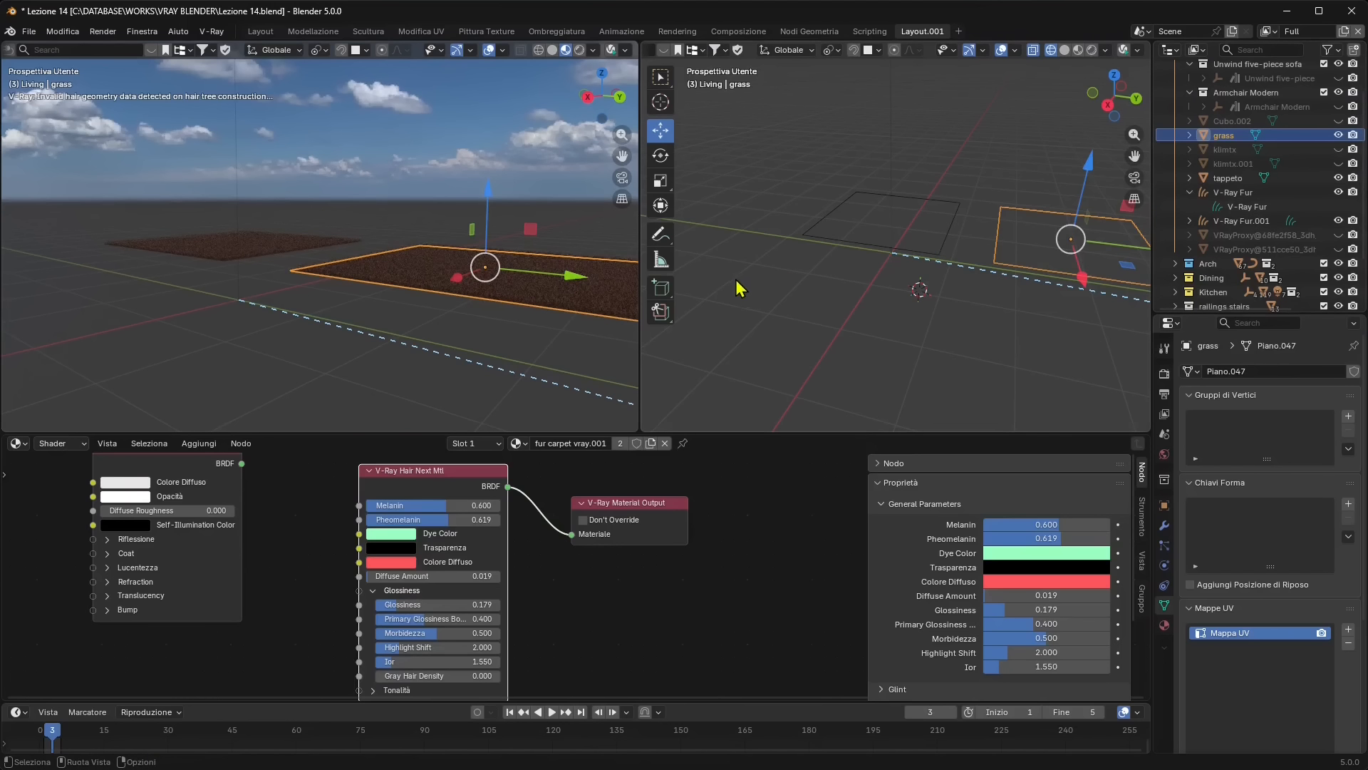
Rename the grass plane's material as grass fur vray
{"action": "middle_click_drag", "start_coordinate": [655, 566], "coordinate": [766, 569]}
{"action": "scroll", "coordinate": [559, 542], "scroll_direction": "down", "scroll_amount": 1}
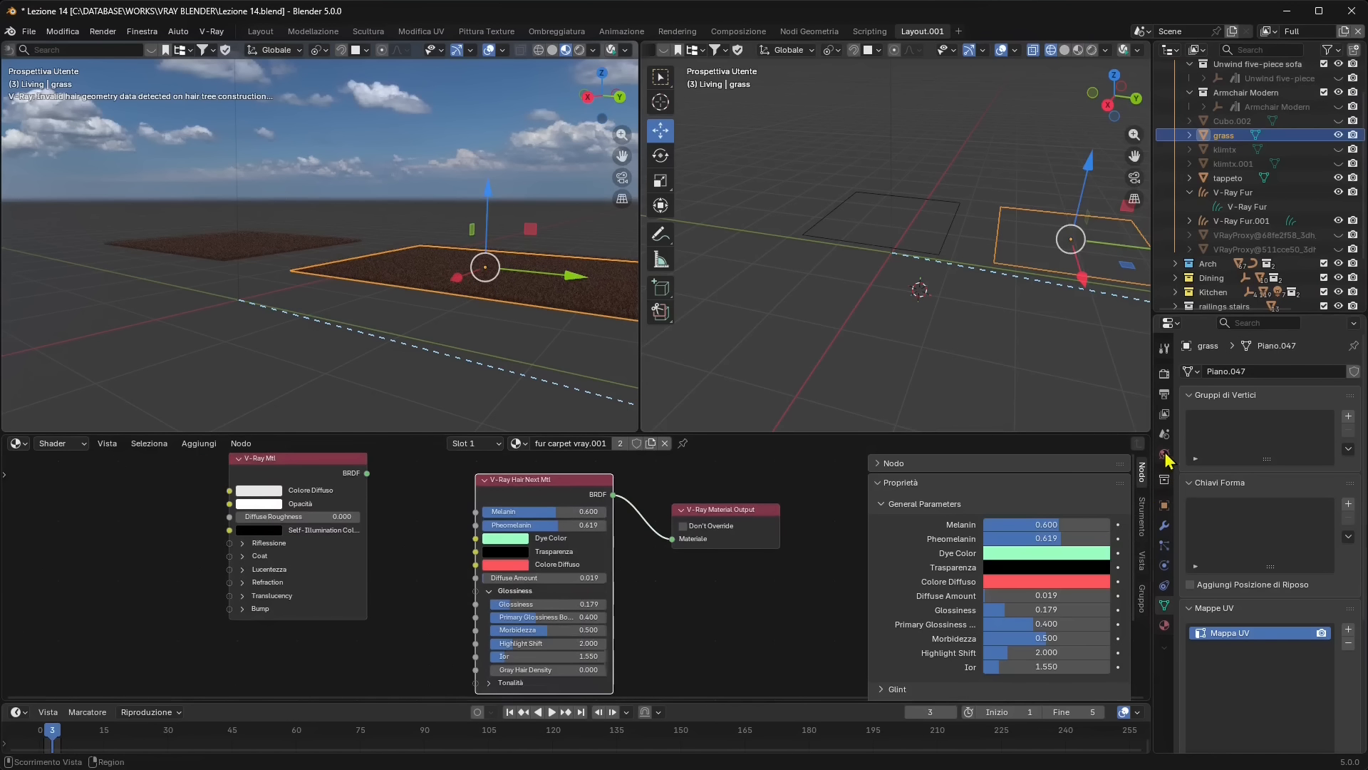
{"action": "left_click", "coordinate": [1165, 625]}
{"action": "double_click", "coordinate": [1248, 446]}
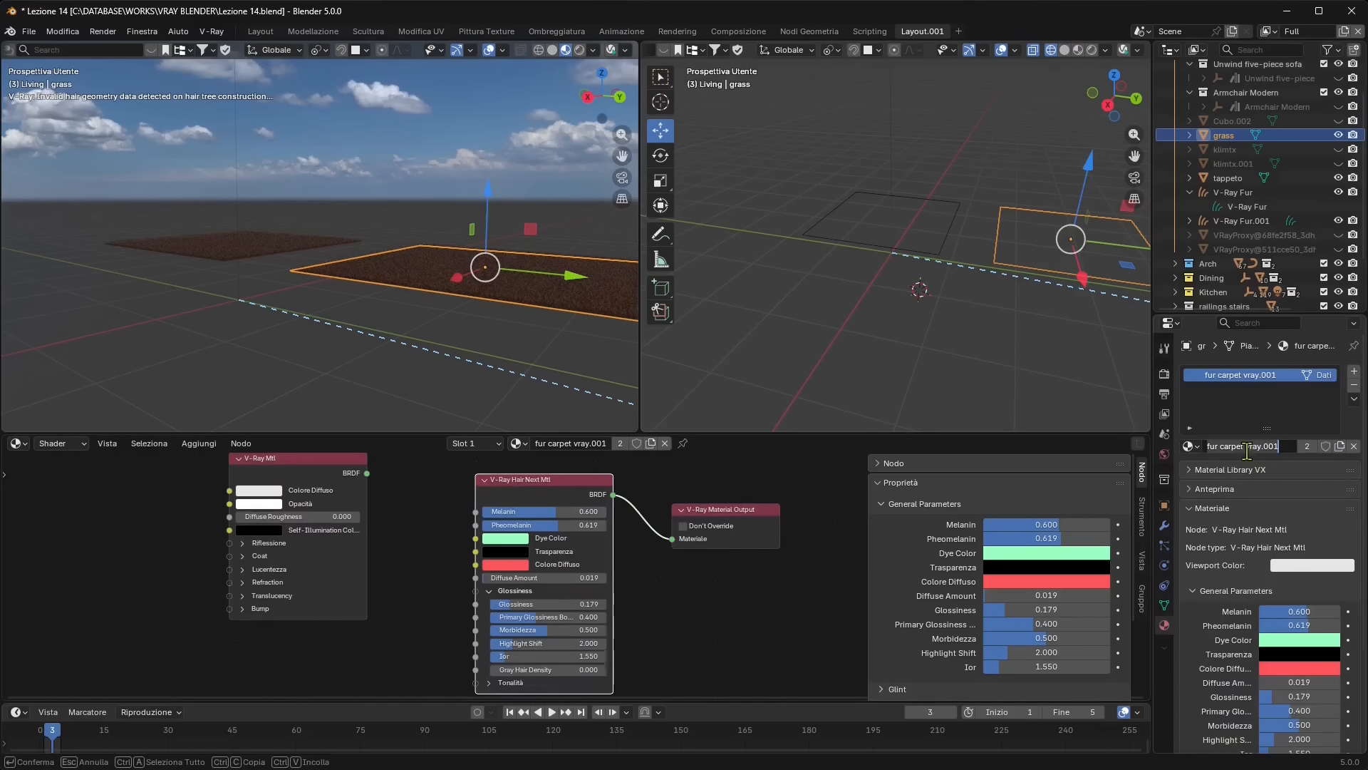
{"action": "key", "text": "Home"}
{"action": "type", "text": "grass fur vray"}
{"action": "key", "text": "Return"}
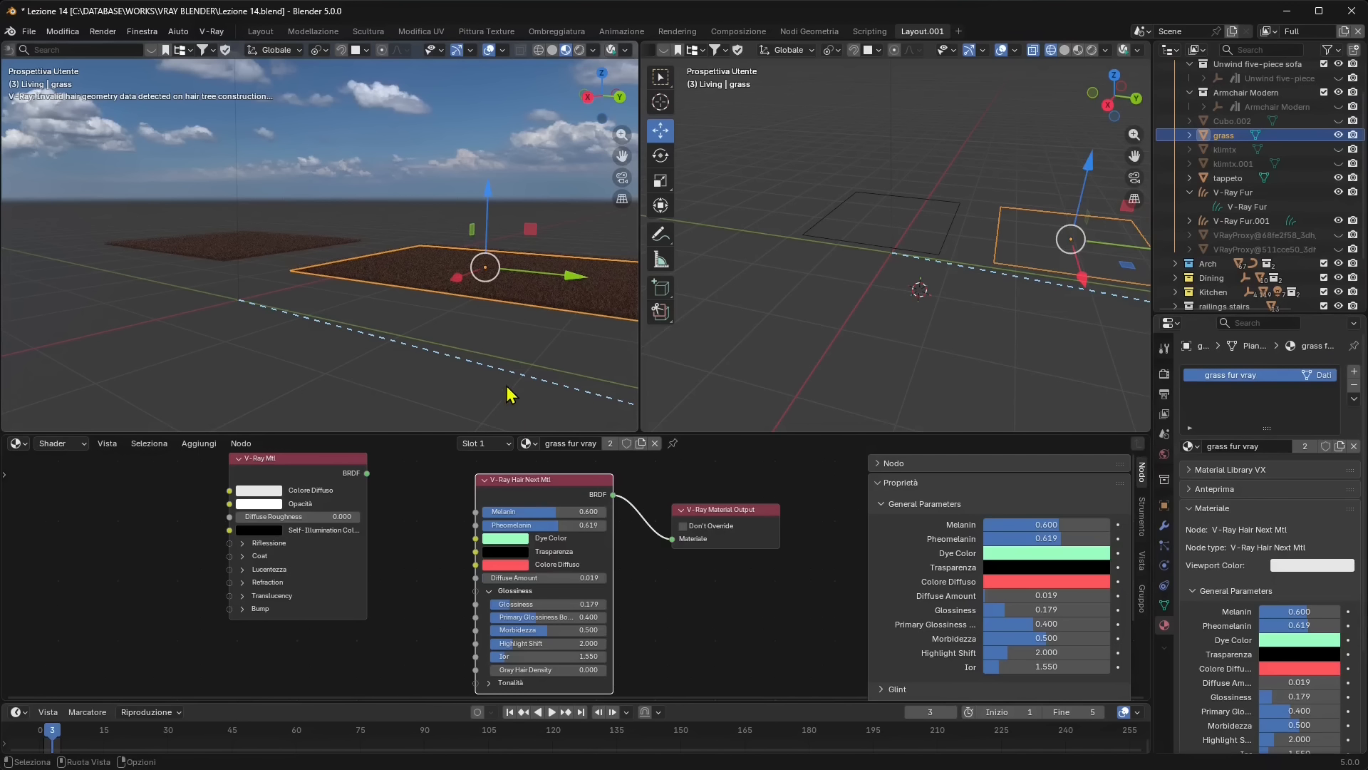
Set the grass hair material's diffuse colour to dark green #1A4519 and its diffuse amount to 0.714
{"action": "scroll", "coordinate": [542, 552], "scroll_direction": "up", "scroll_amount": 2}
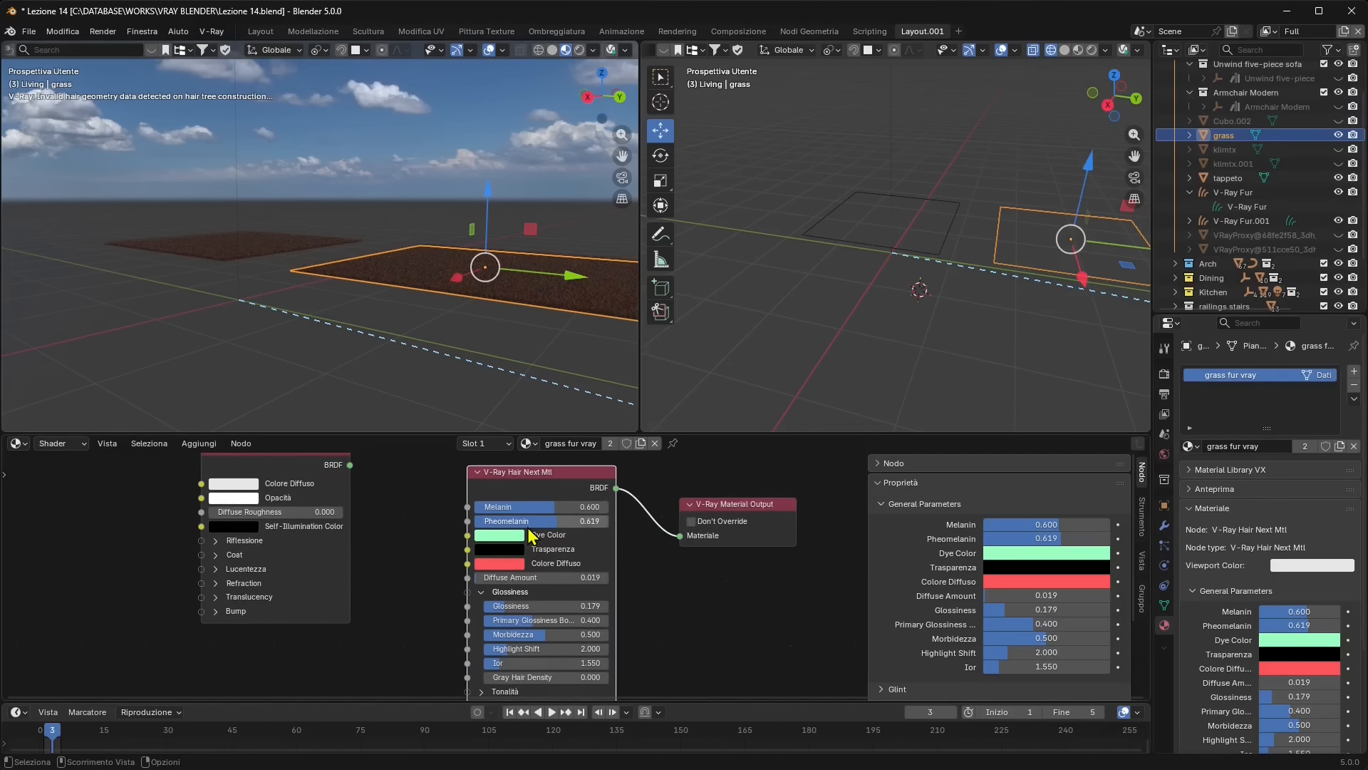
{"action": "left_click", "coordinate": [498, 563]}
{"action": "left_click", "coordinate": [497, 371]}
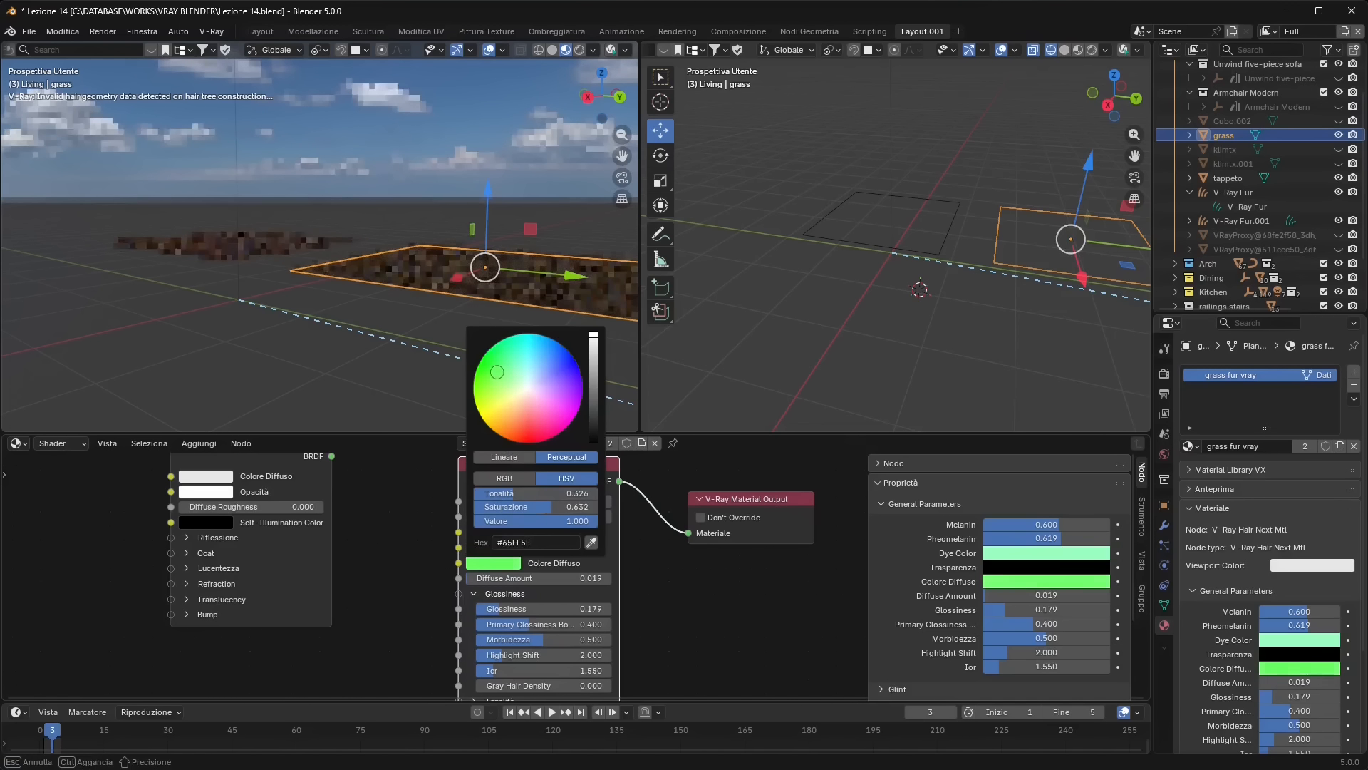
{"action": "left_click_drag", "start_coordinate": [507, 578], "coordinate": [606, 578]}
{"action": "scroll", "coordinate": [475, 578], "scroll_direction": "up", "scroll_amount": 1}
{"action": "scroll", "coordinate": [528, 294], "scroll_direction": "up", "scroll_amount": 5}
{"action": "scroll", "coordinate": [522, 326], "scroll_direction": "down", "scroll_amount": 6}
{"action": "left_click", "coordinate": [493, 560]}
{"action": "left_click_drag", "start_coordinate": [595, 354], "coordinate": [594, 400]}
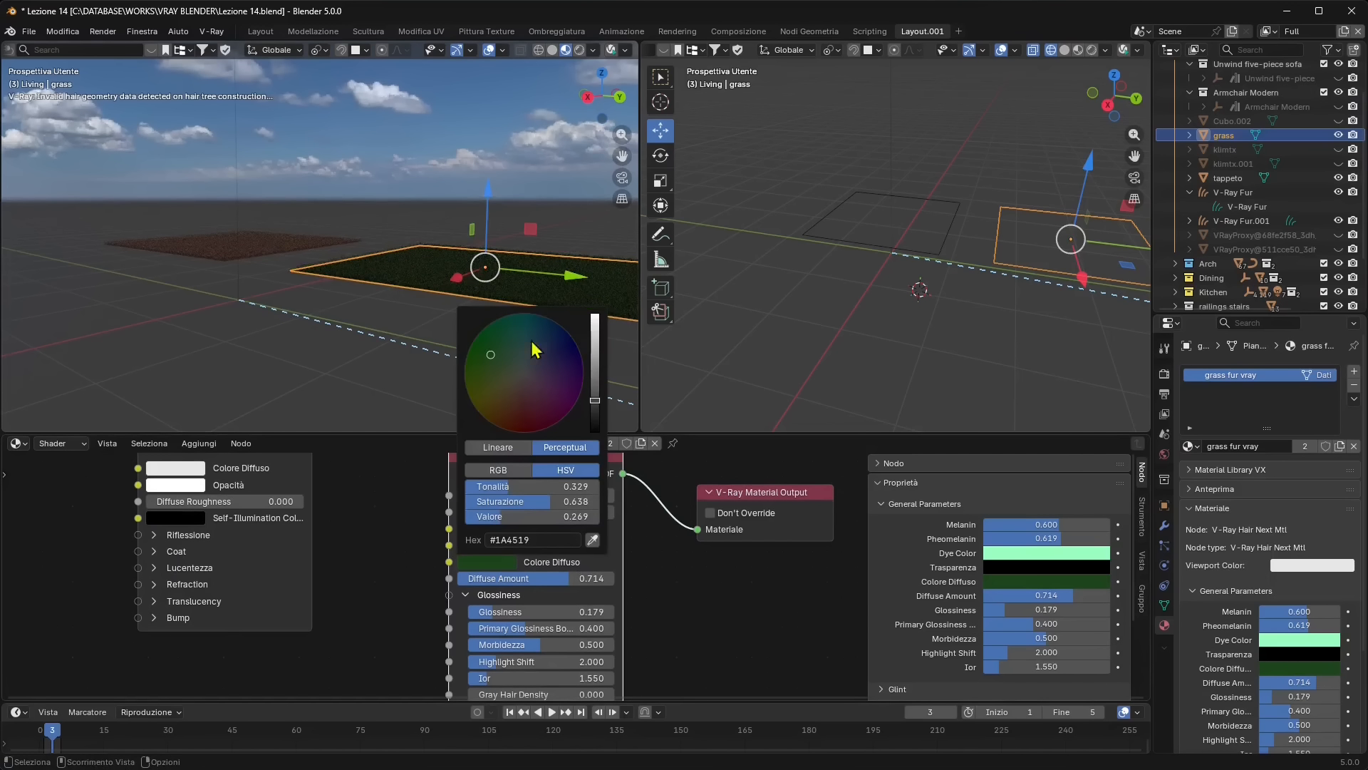
Move the unconnected V-Ray Mtl node farther from the V-Ray Hair Next Mtl node to make room between them
{"action": "middle_click_drag", "start_coordinate": [442, 572], "coordinate": [529, 562]}
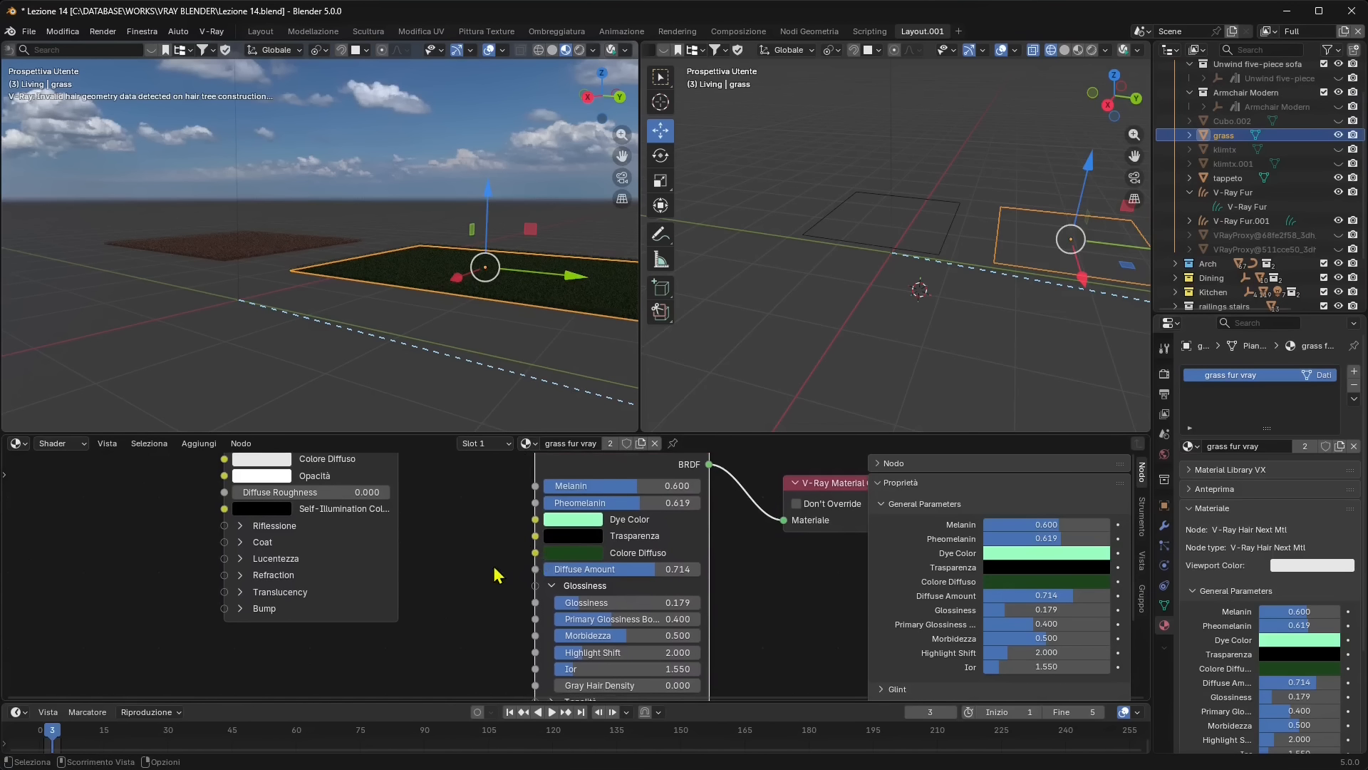
{"action": "scroll", "coordinate": [497, 574], "scroll_direction": "down", "scroll_amount": 2}
{"action": "left_click_drag", "start_coordinate": [389, 493], "coordinate": [345, 486]}
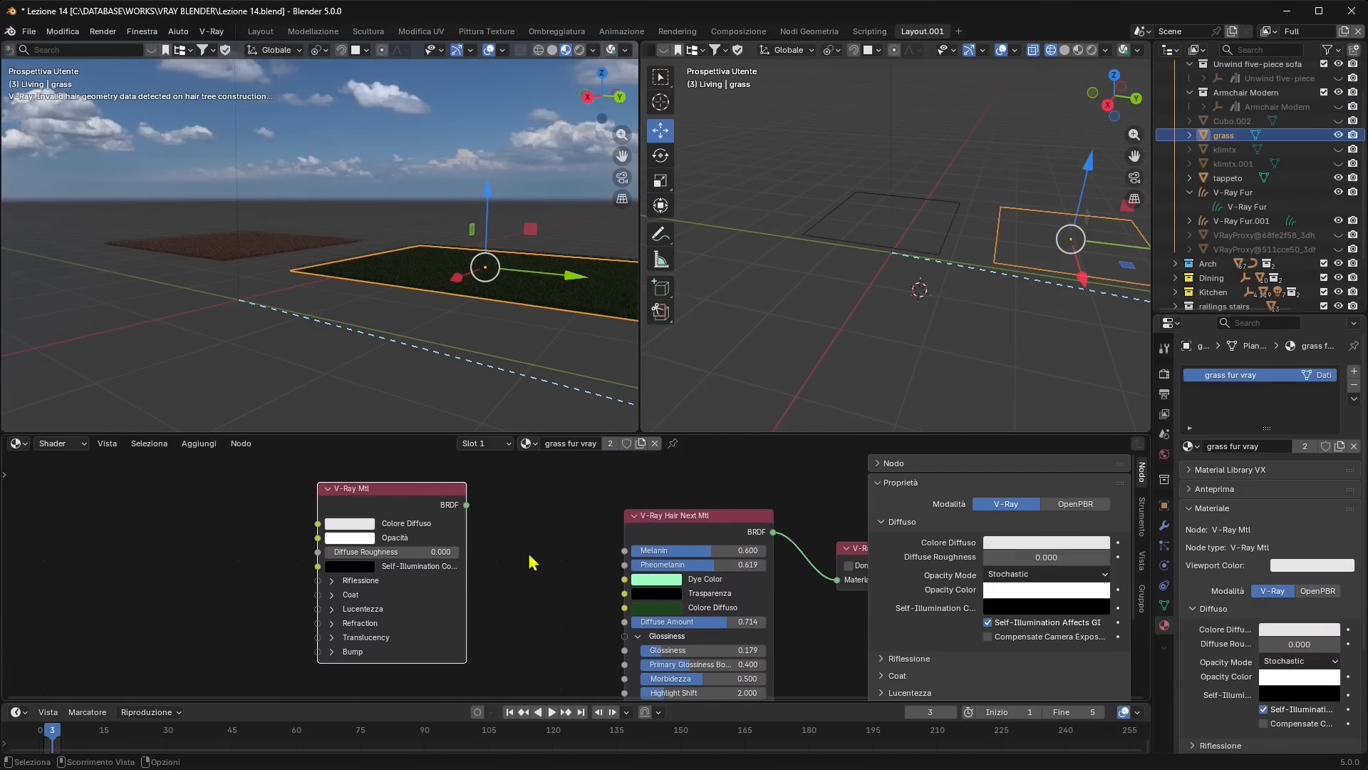
{"action": "middle_click_drag", "start_coordinate": [532, 561], "coordinate": [562, 551]}
{"action": "left_click_drag", "start_coordinate": [411, 487], "coordinate": [227, 507]}
{"action": "middle_click_drag", "start_coordinate": [656, 610], "coordinate": [645, 569]}
{"action": "scroll", "coordinate": [648, 578], "scroll_direction": "up", "scroll_amount": 1}
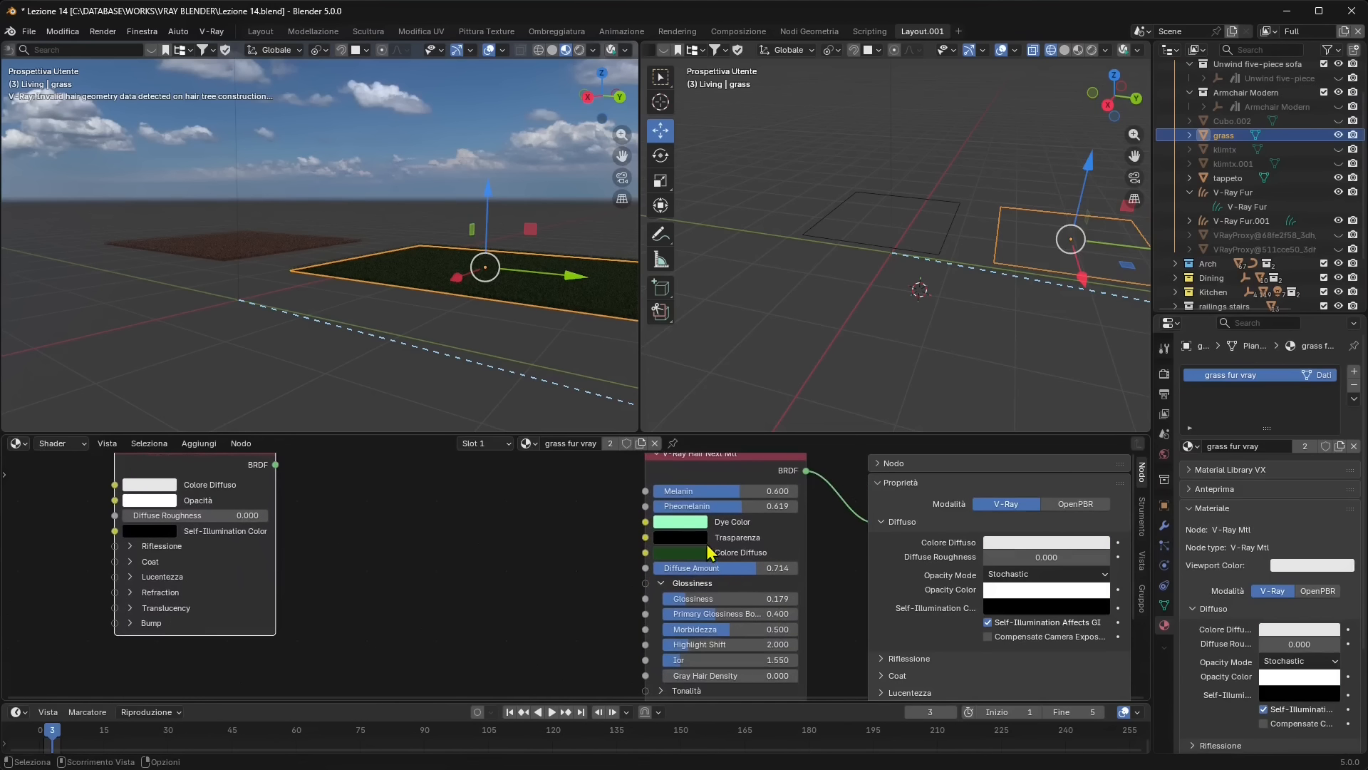
Add a V-Ray Bitmap texture node and place it between the V-Ray Mtl and V-Ray Hair Next Mtl nodes
{"action": "left_click_drag", "start_coordinate": [646, 553], "coordinate": [492, 563]}
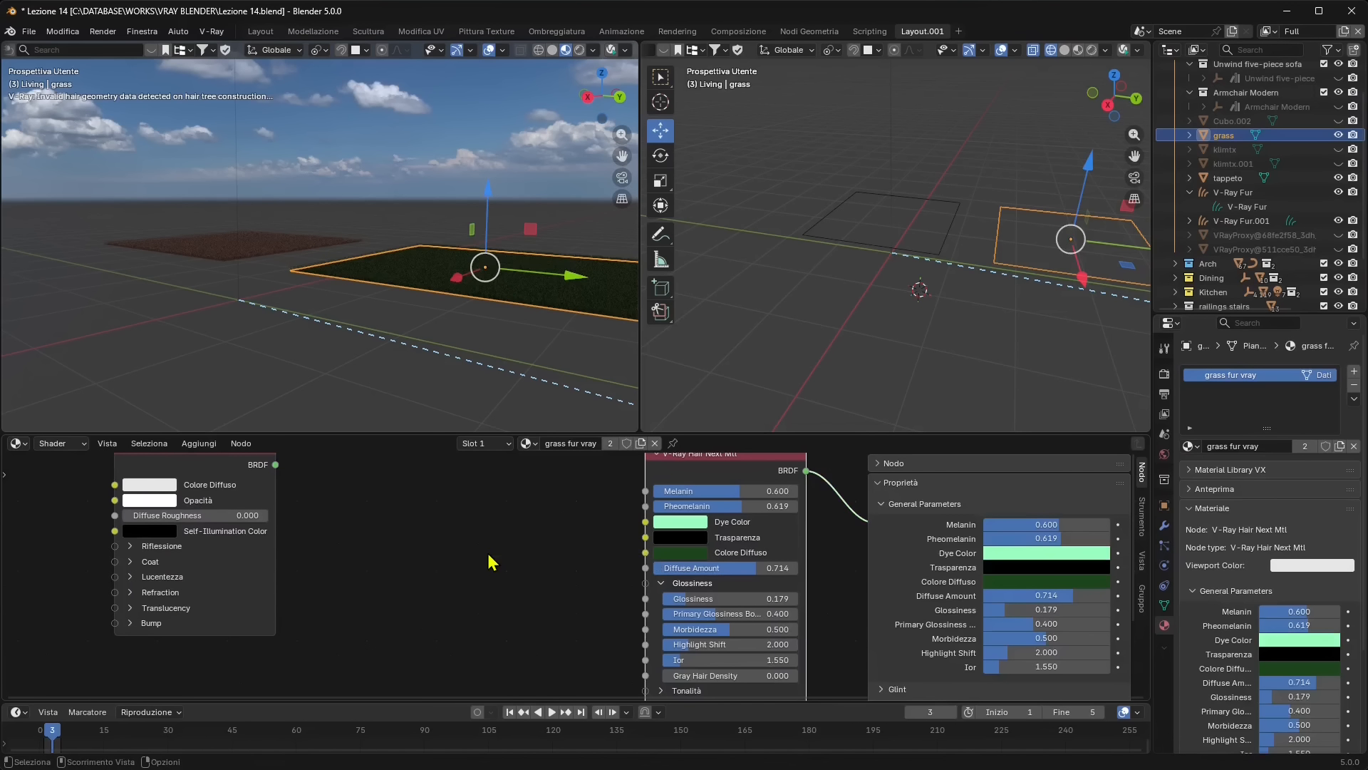
{"action": "left_click", "coordinate": [203, 444]}
{"action": "mouse_move", "coordinate": [221, 463]}
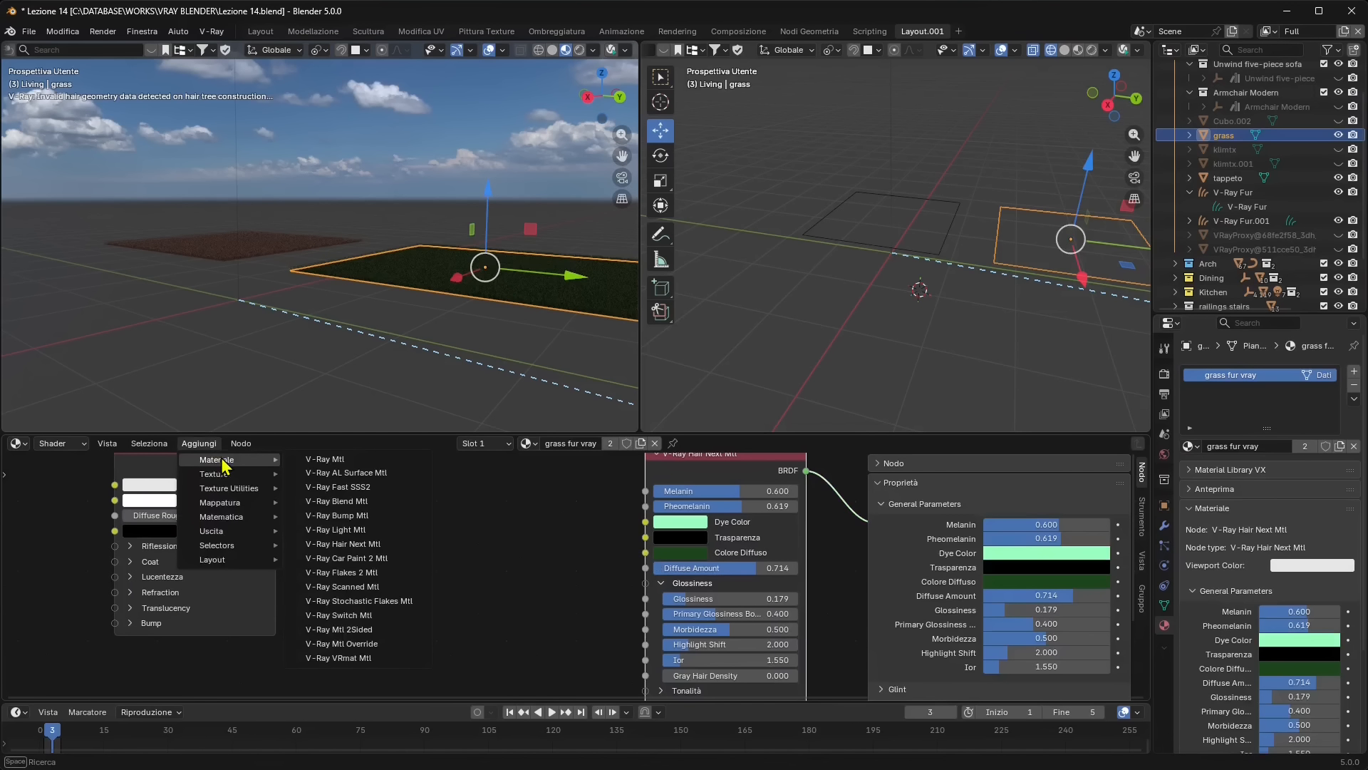
{"action": "mouse_move", "coordinate": [228, 488]}
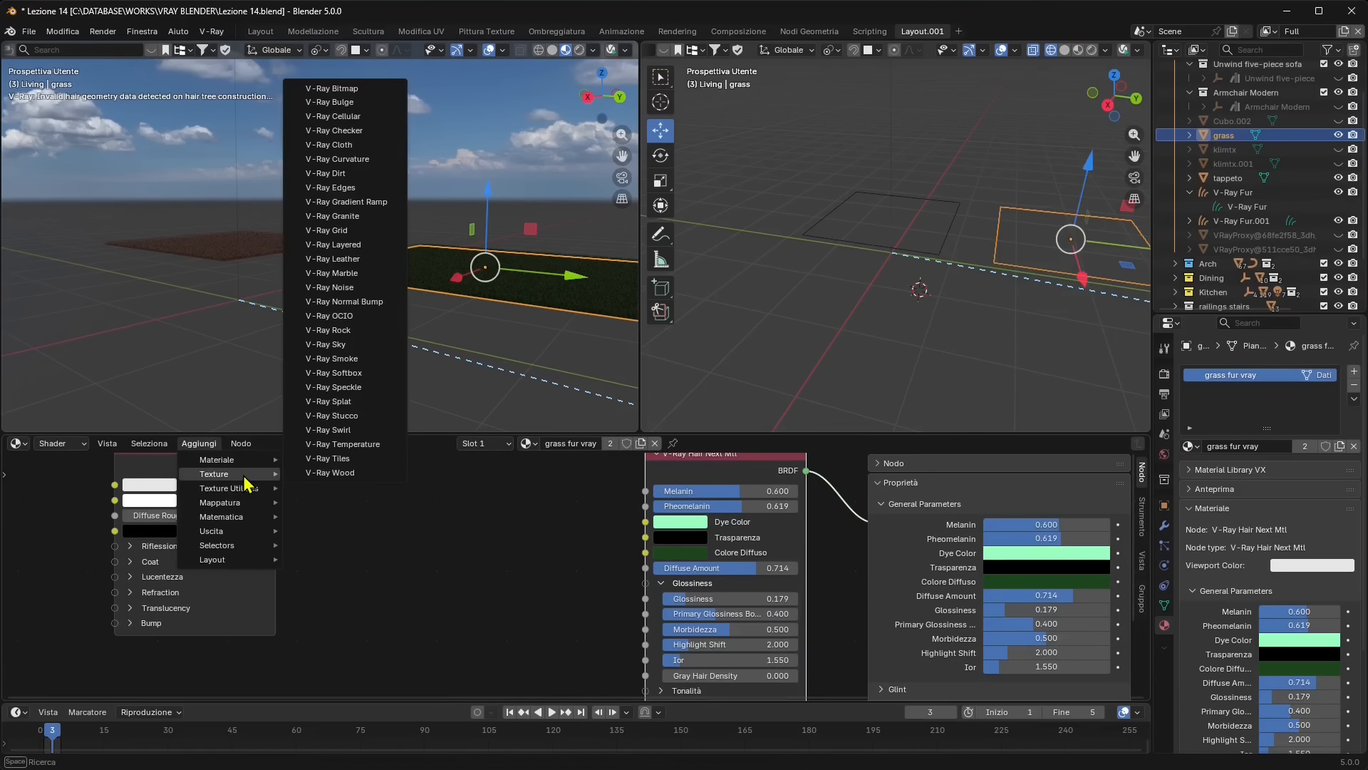
{"action": "left_click", "coordinate": [332, 89]}
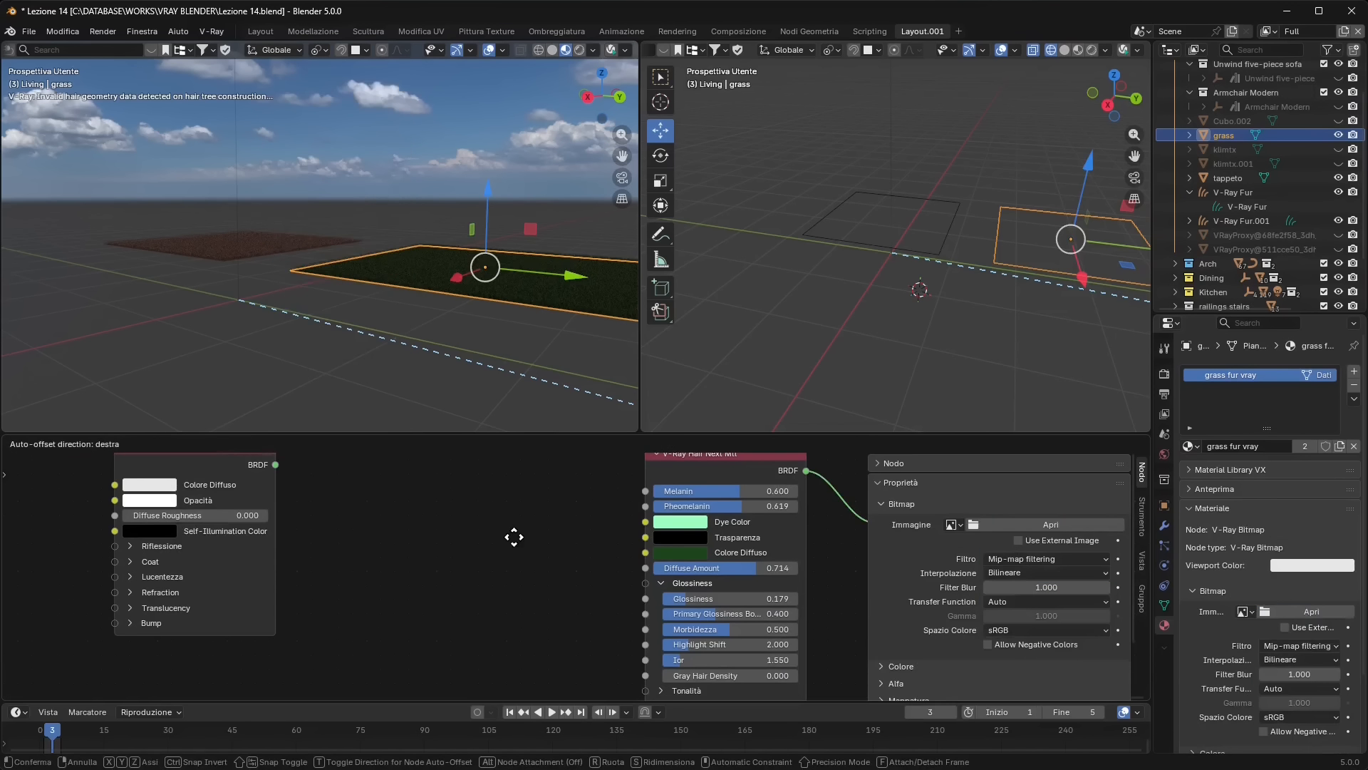
{"action": "scroll", "coordinate": [521, 563], "scroll_direction": "down", "scroll_amount": 5}
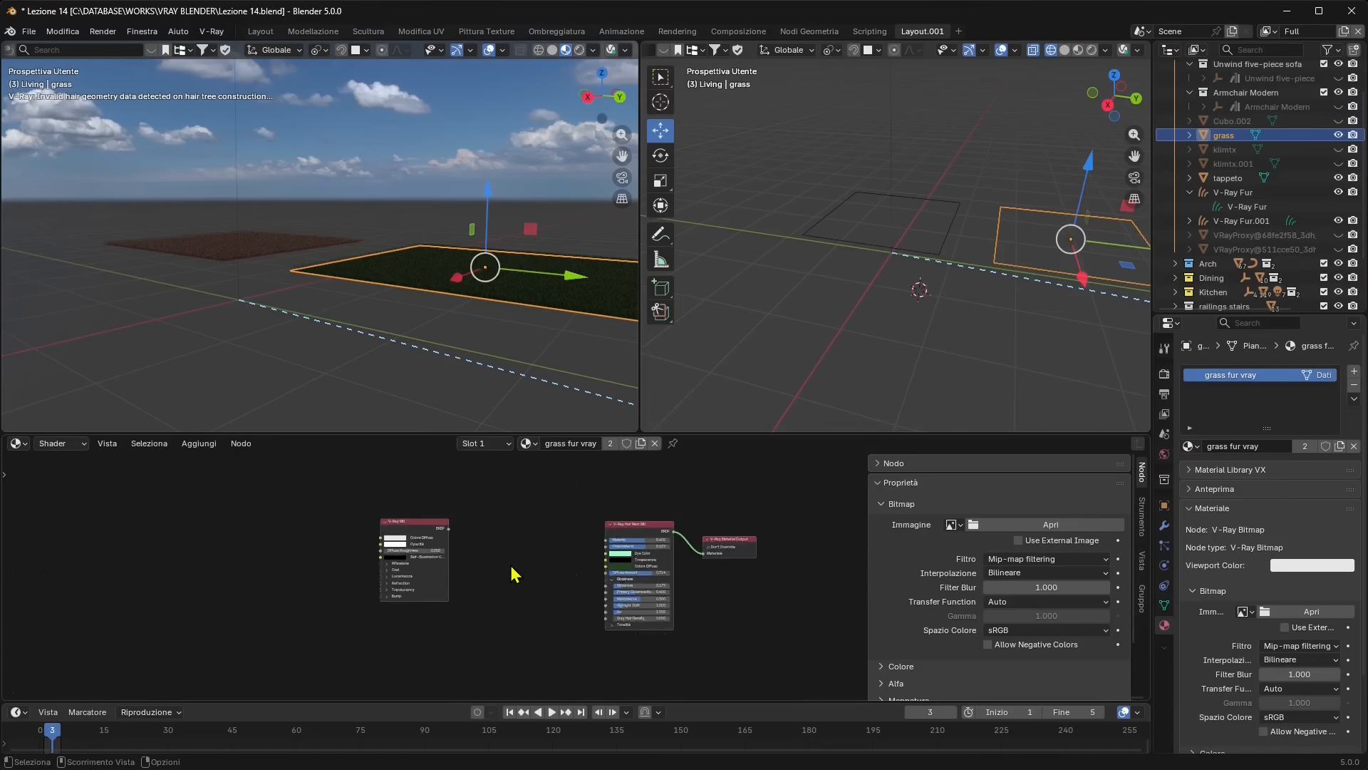
{"action": "left_click", "coordinate": [572, 647]}
{"action": "left_click_drag", "start_coordinate": [571, 639], "coordinate": [531, 474]}
{"action": "scroll", "coordinate": [584, 514], "scroll_direction": "up", "scroll_amount": 5}
{"action": "middle_click_drag", "start_coordinate": [561, 593], "coordinate": [554, 648]}
{"action": "scroll", "coordinate": [563, 613], "scroll_direction": "up", "scroll_amount": 3}
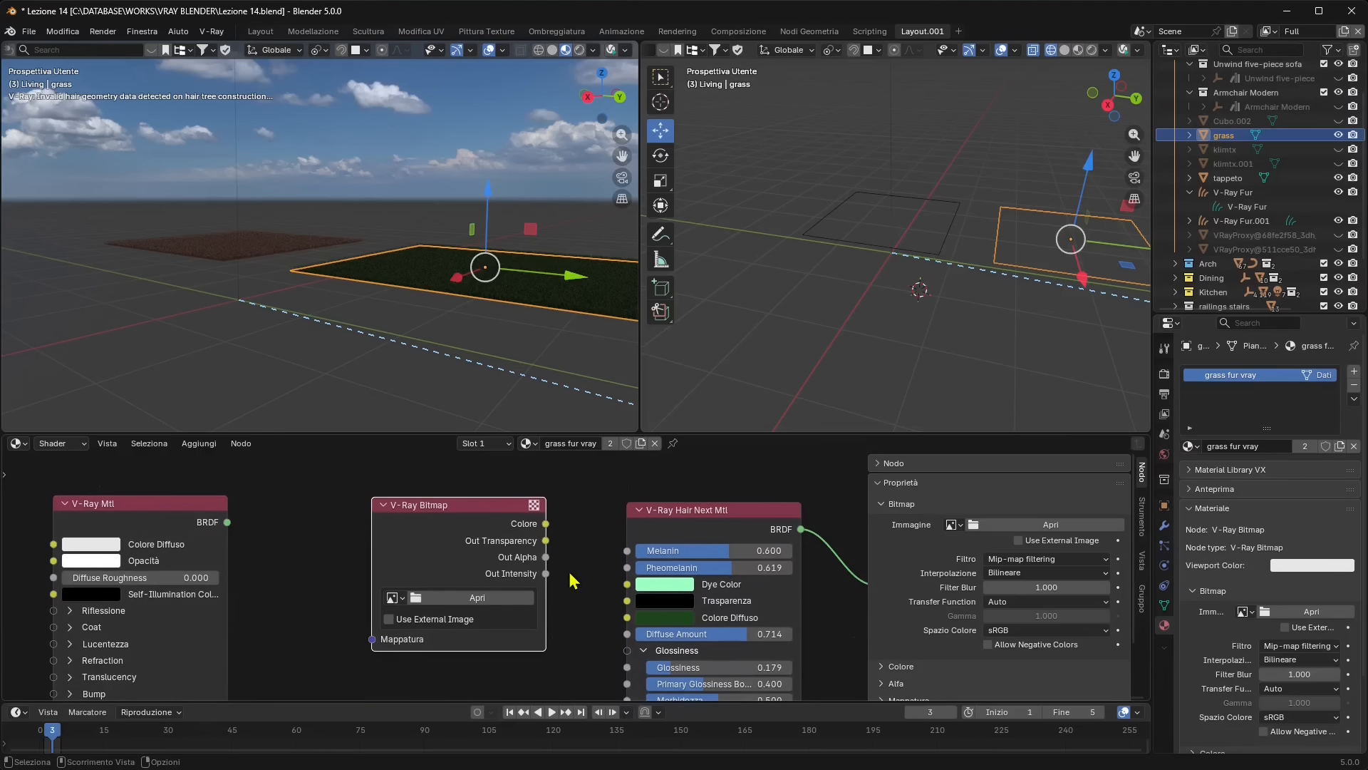
Connect the bitmap's colour output to the hair material's diffuse colour and assign the image Grass_diffuseOriginal.jpg.001
{"action": "left_click_drag", "start_coordinate": [546, 524], "coordinate": [603, 574]}
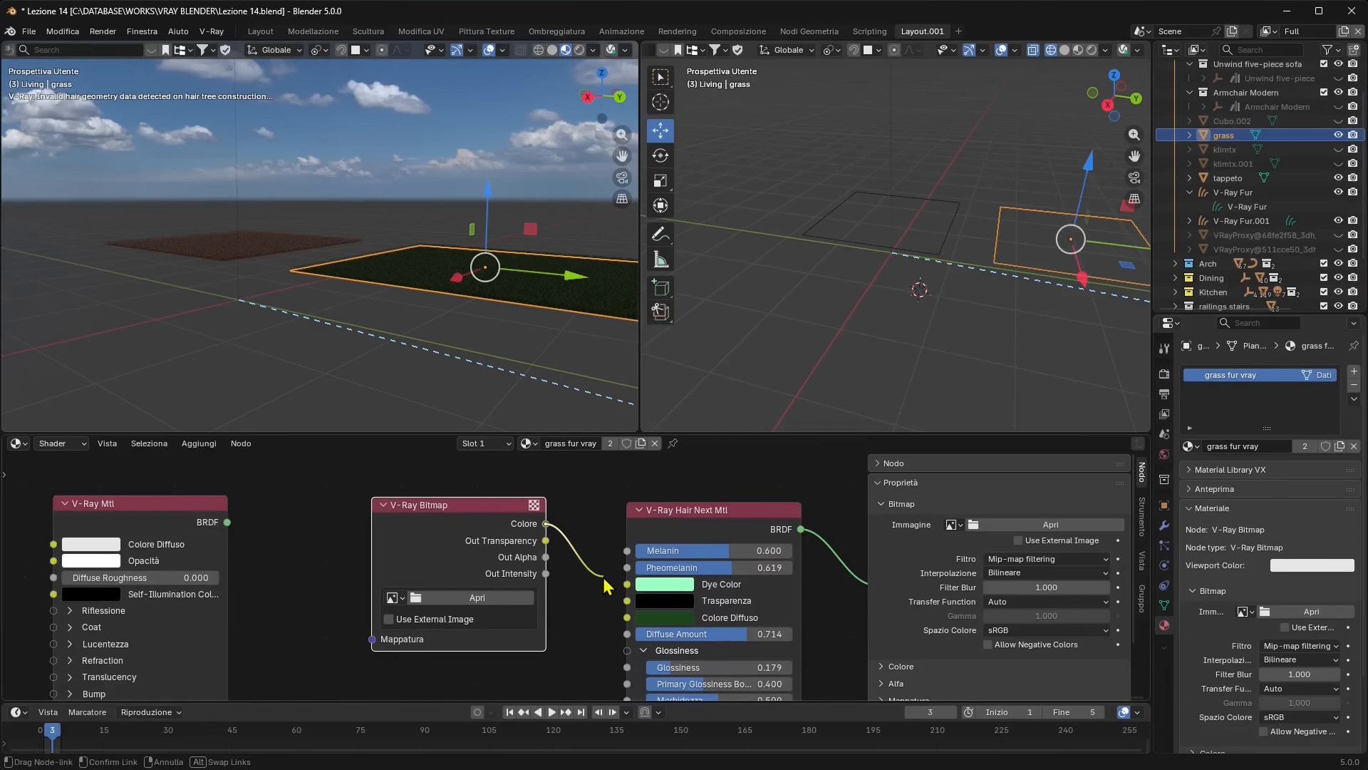
{"action": "left_click_drag", "start_coordinate": [624, 627], "coordinate": [625, 619]}
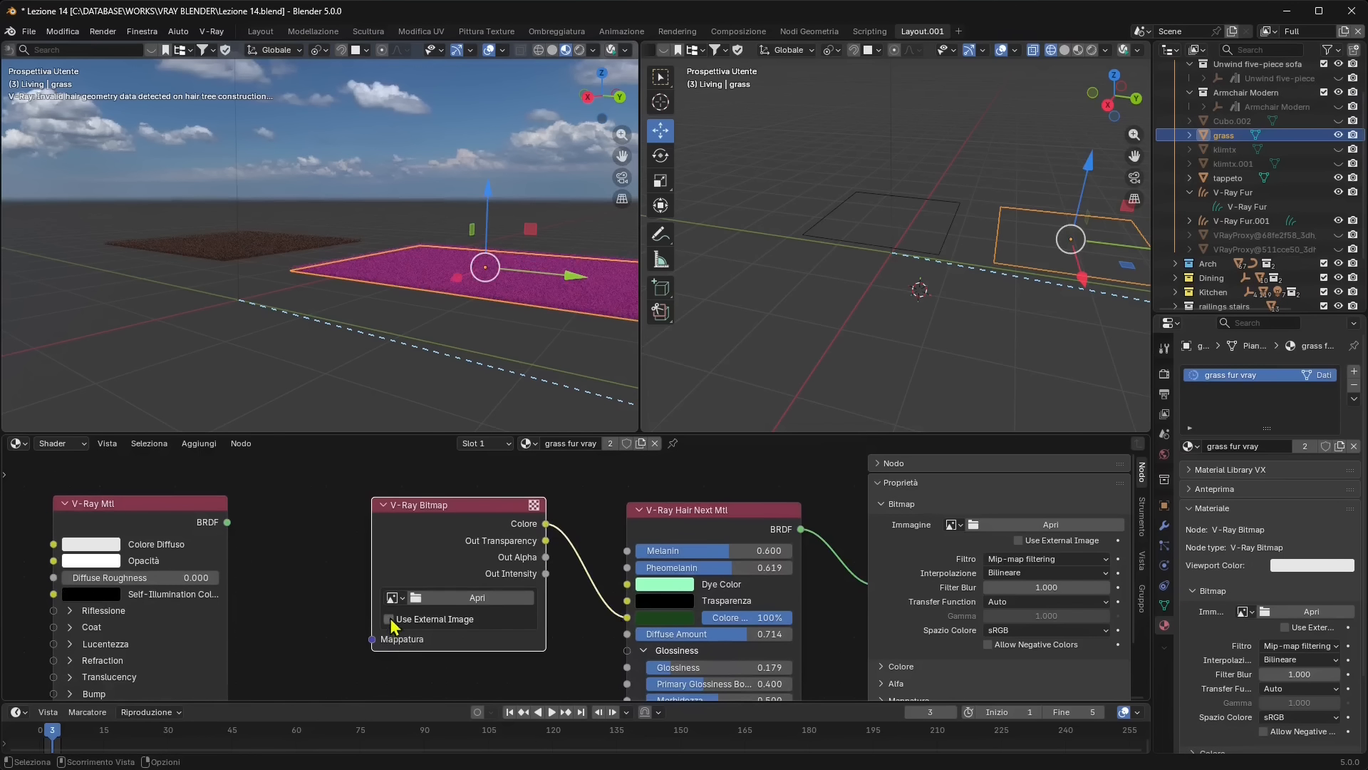
{"action": "scroll", "coordinate": [390, 621], "scroll_direction": "up", "scroll_amount": 3}
{"action": "middle_click_drag", "start_coordinate": [391, 621], "coordinate": [508, 595]}
{"action": "left_click", "coordinate": [472, 579]}
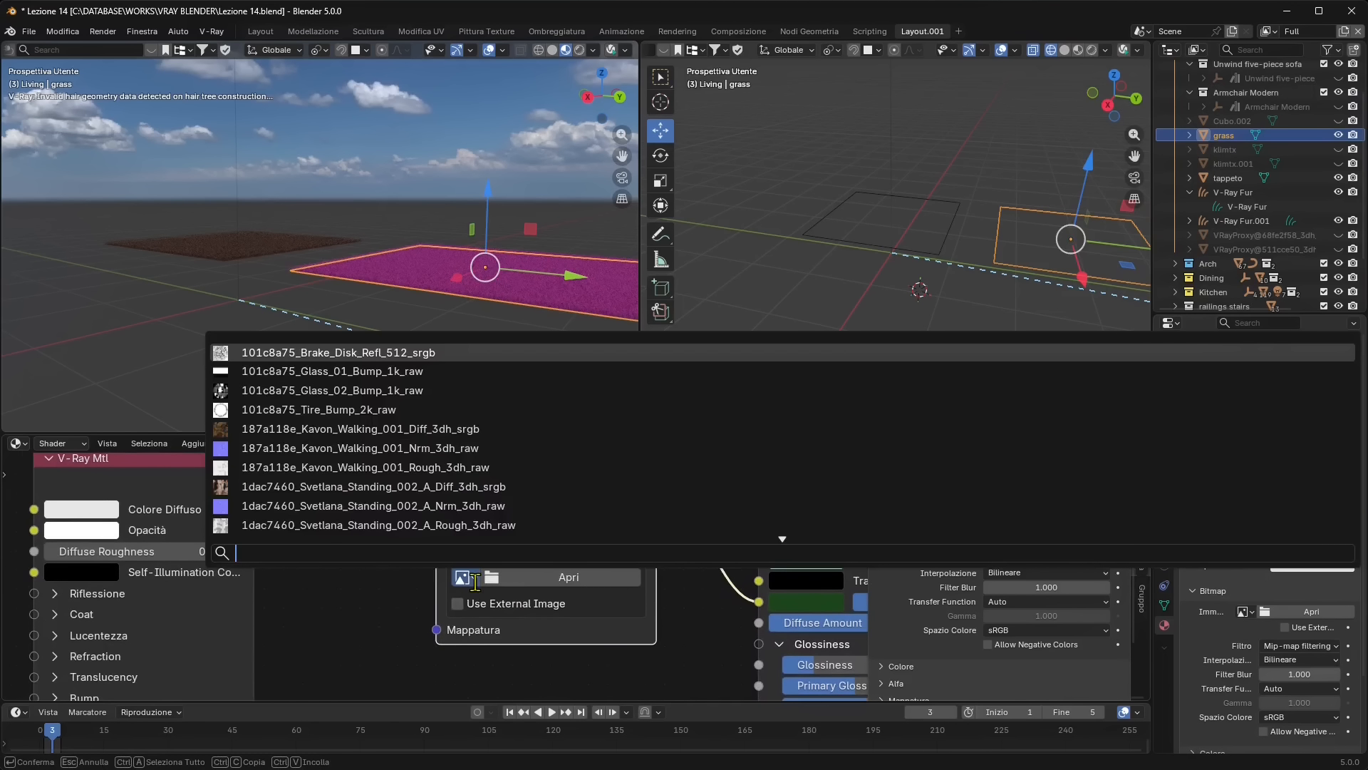
{"action": "type", "text": "grass"}
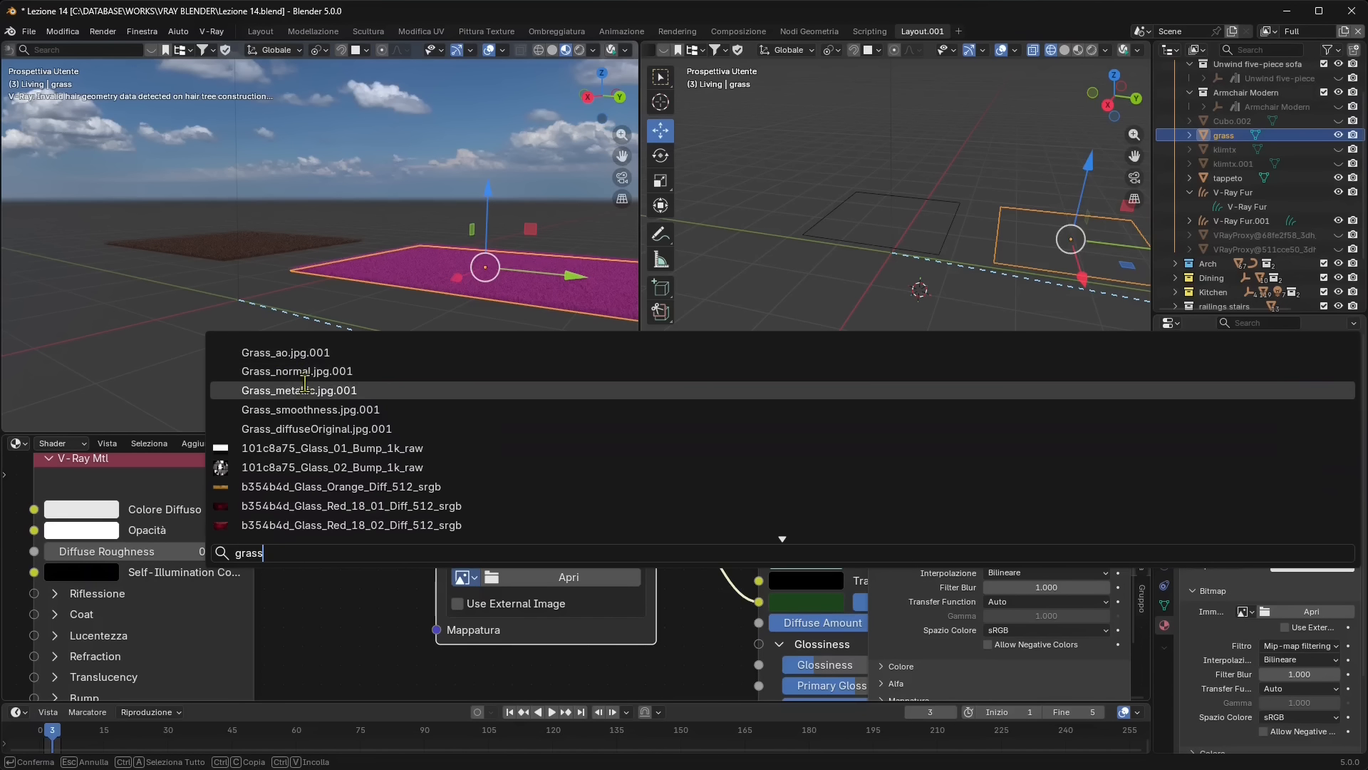
{"action": "left_click", "coordinate": [292, 429]}
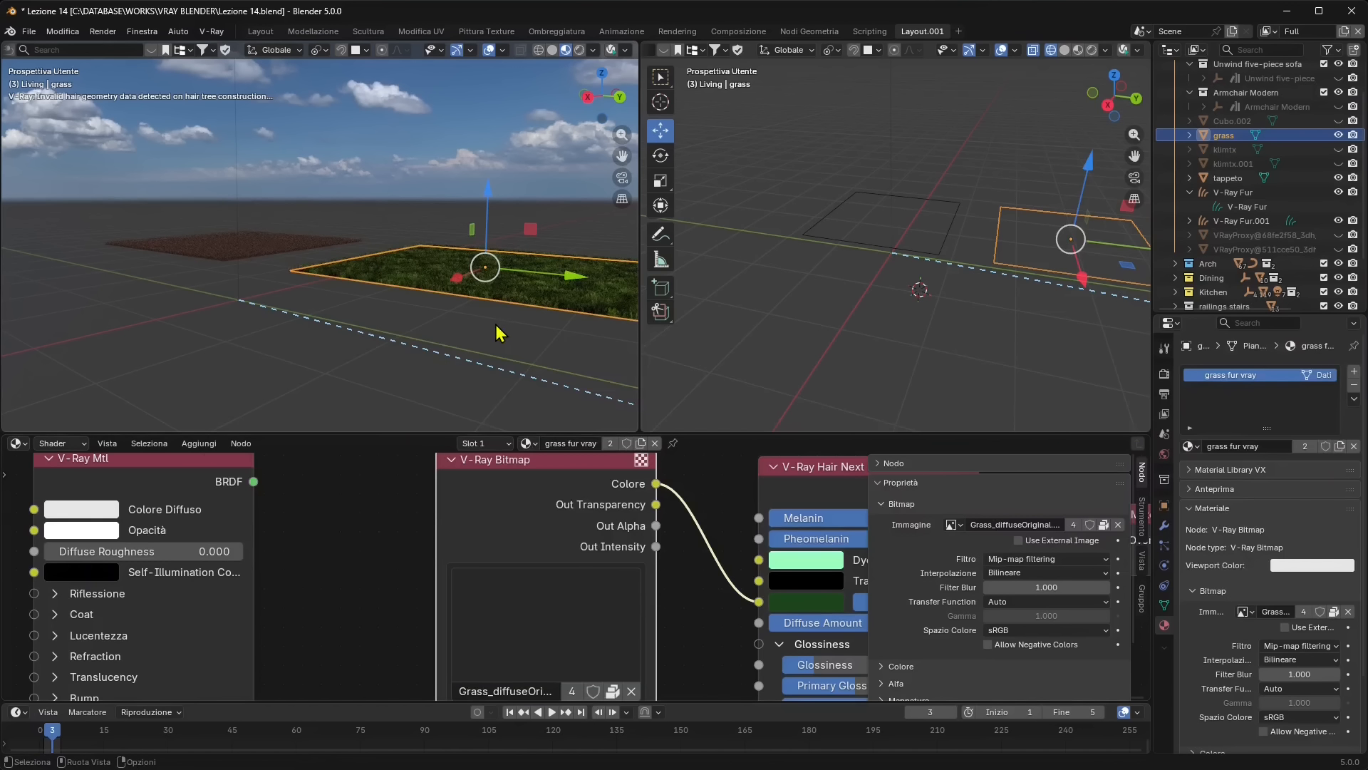
Set the length of the grass plane's V-Ray Fur to 0.05 m
{"action": "middle_click_drag", "start_coordinate": [467, 333], "coordinate": [464, 340]}
{"action": "middle_click_drag", "start_coordinate": [453, 354], "coordinate": [275, 400]}
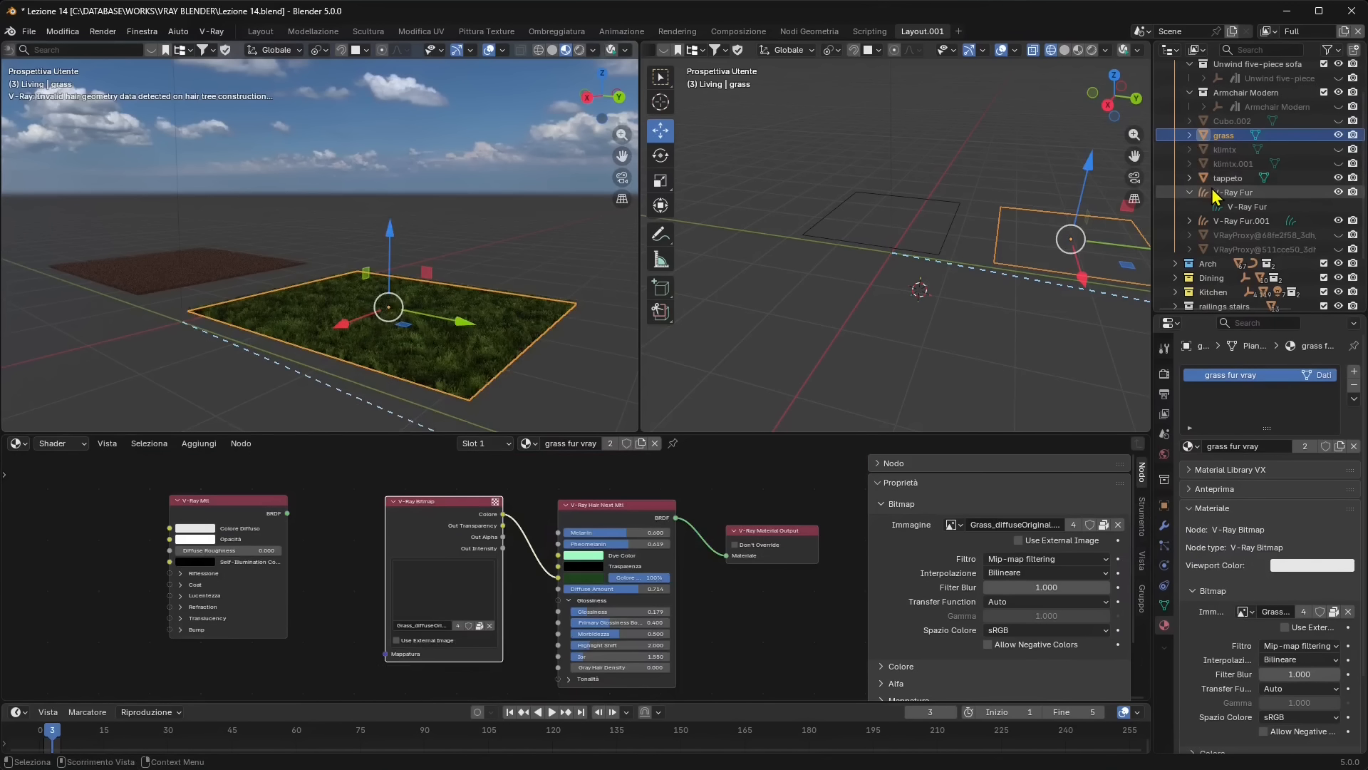
{"action": "left_click", "coordinate": [1228, 222]}
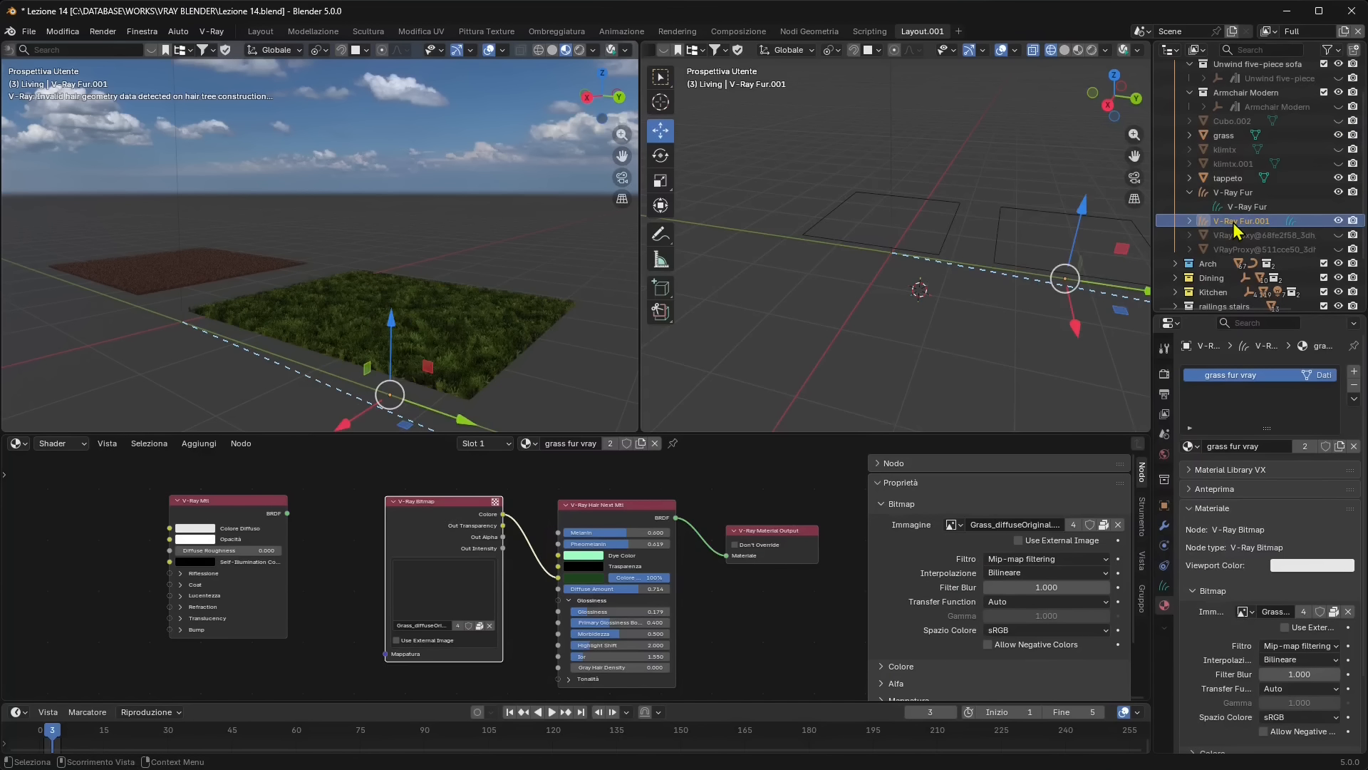
{"action": "left_click", "coordinate": [1164, 586]}
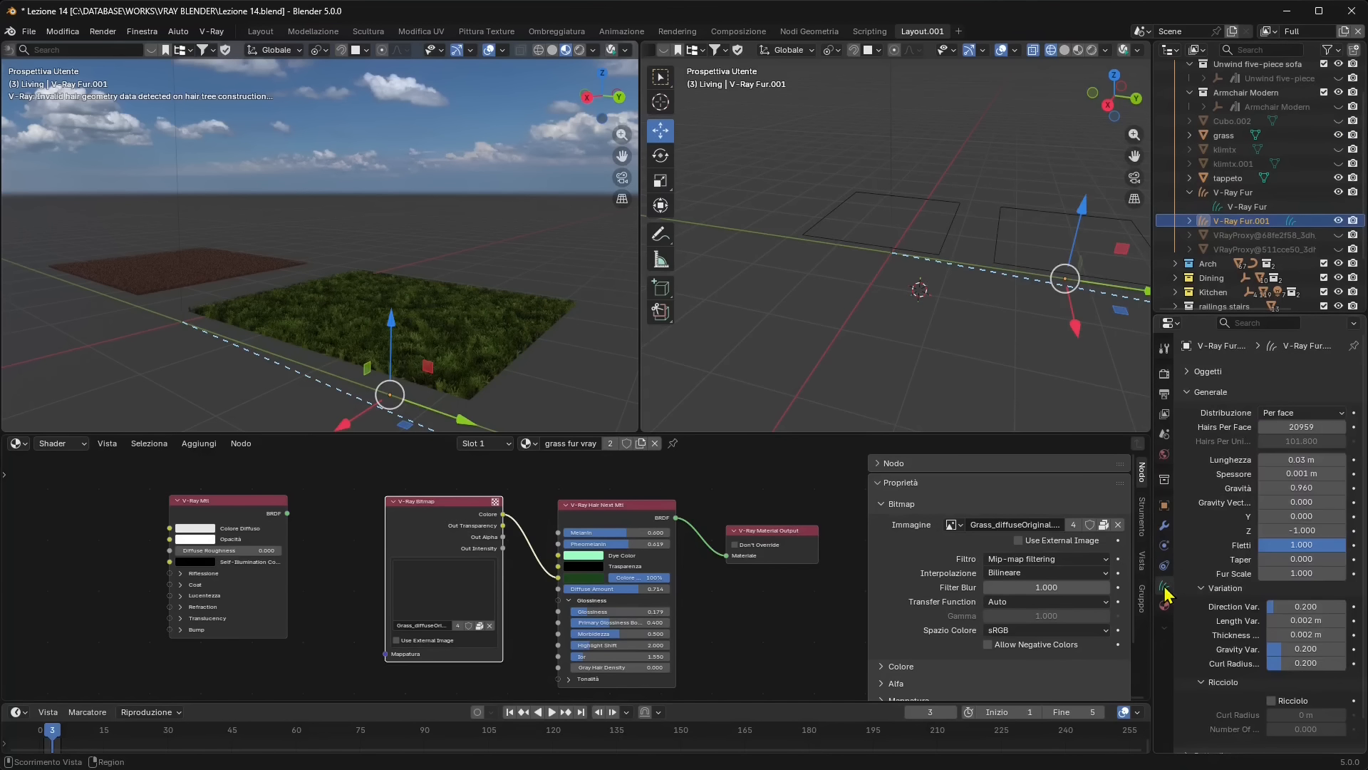
{"action": "left_click", "coordinate": [1304, 461]}
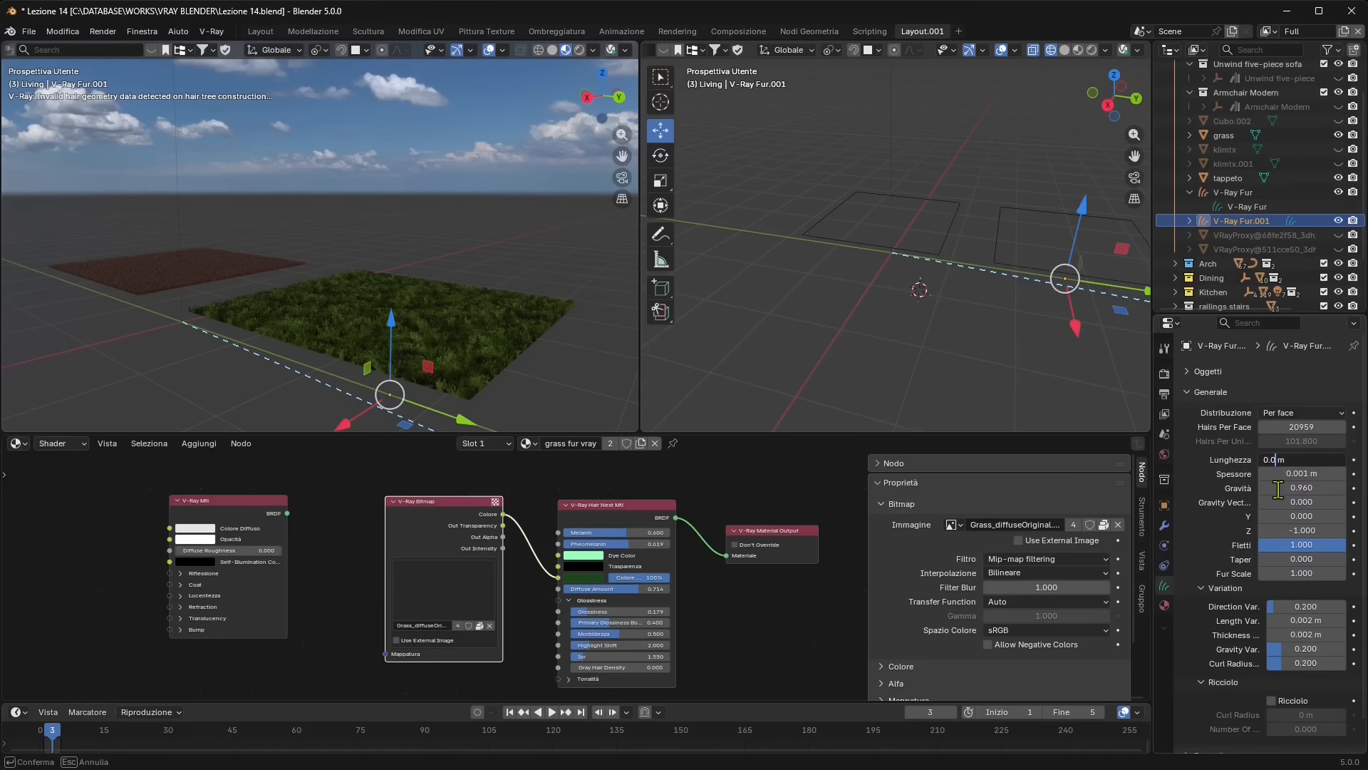
{"action": "type", "text": "0.05"}
{"action": "key", "text": "Return"}
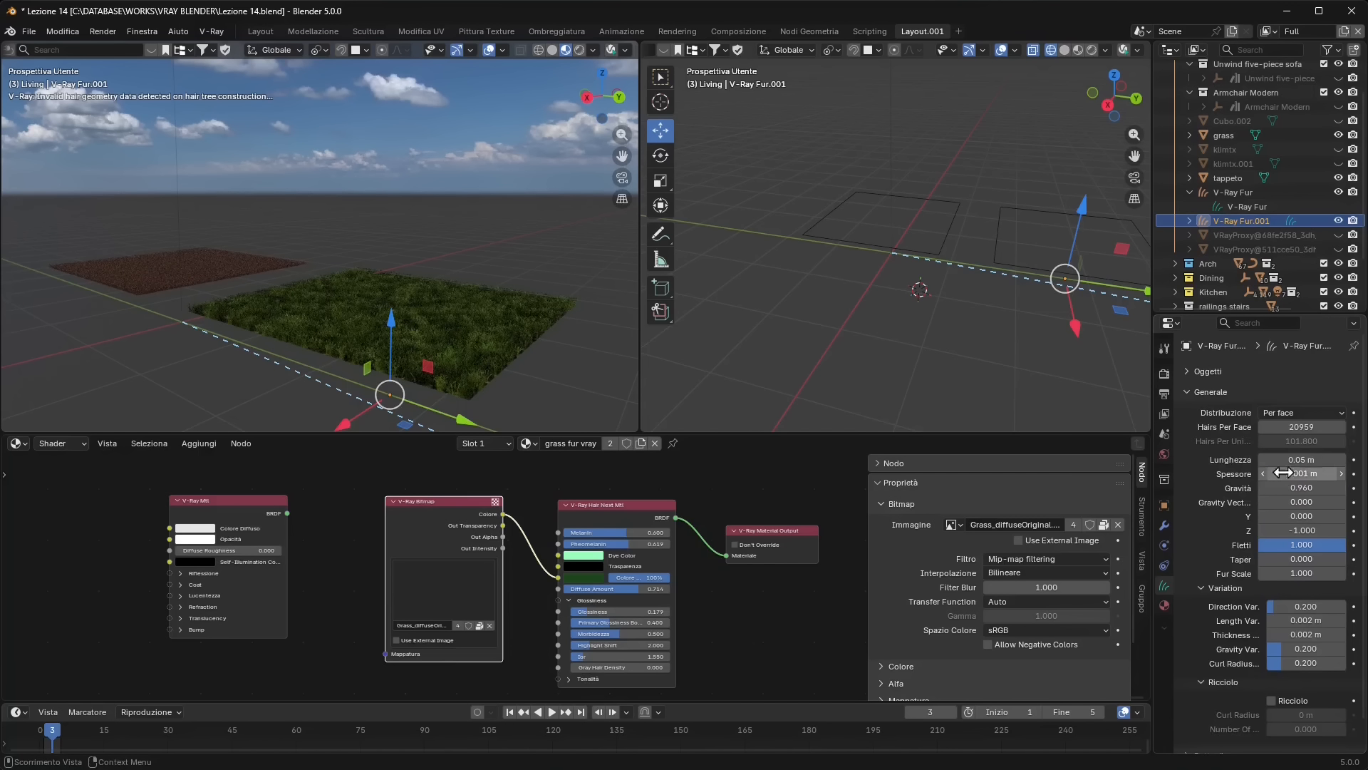
Set the grass fur's thickness to 0.002 m and its gravity to 0.840
{"action": "left_click", "coordinate": [1289, 473]}
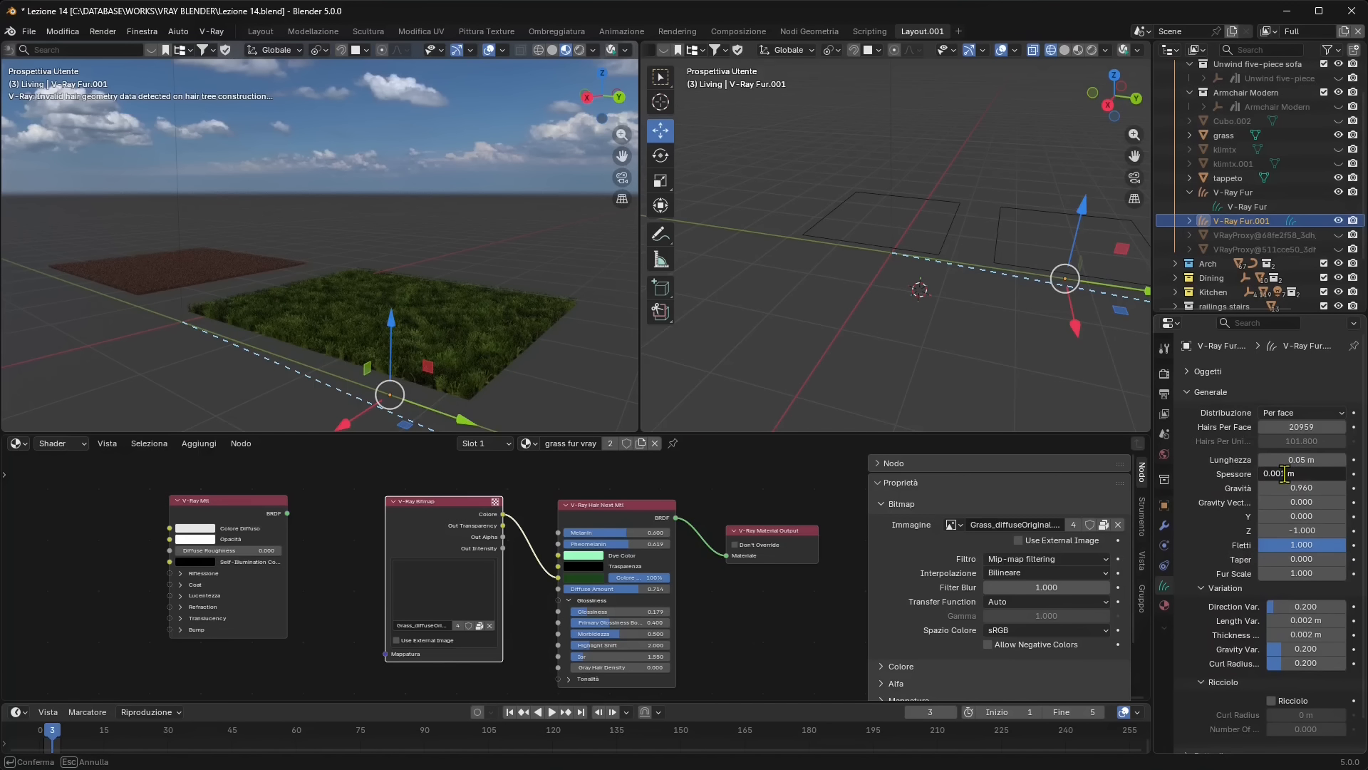
{"action": "key", "text": "Return"}
{"action": "left_click", "coordinate": [1301, 488]}
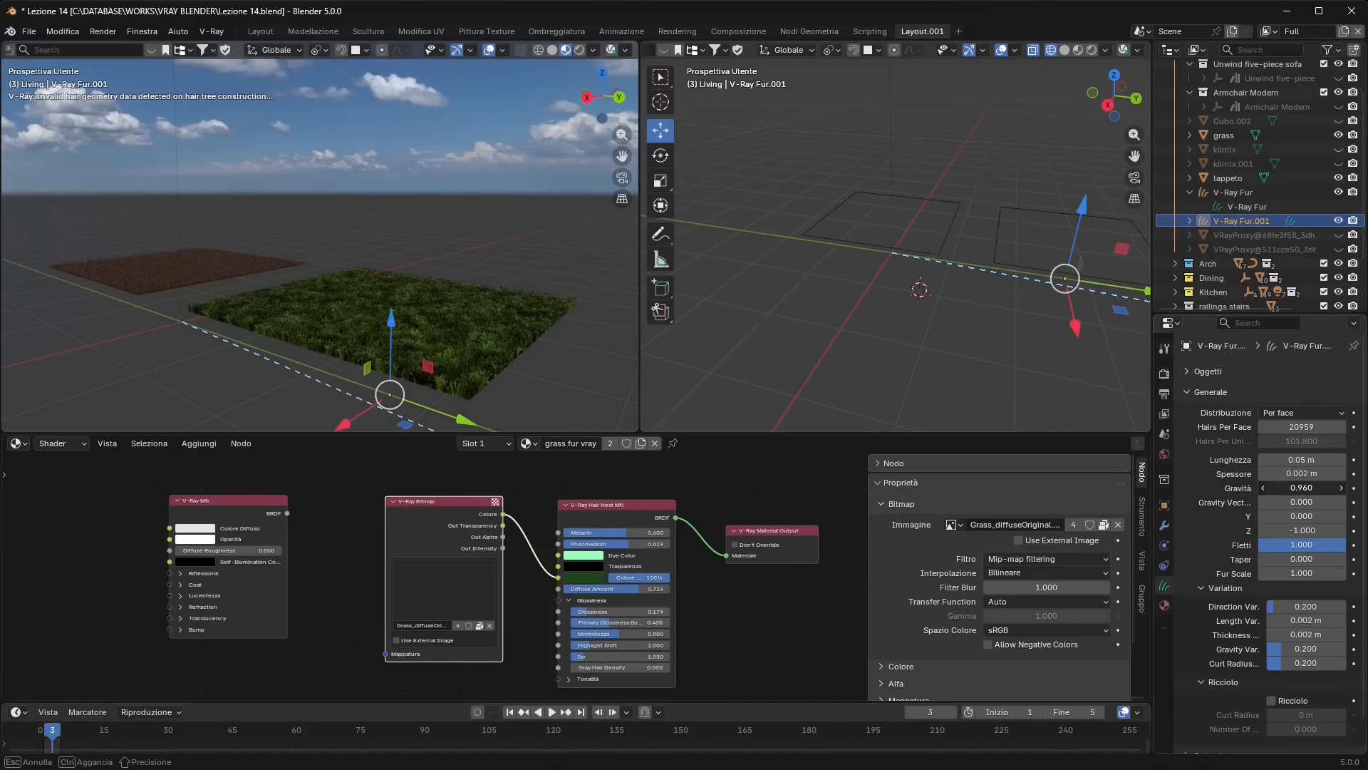
{"action": "left_click_drag", "start_coordinate": [1301, 488], "coordinate": [1280, 487]}
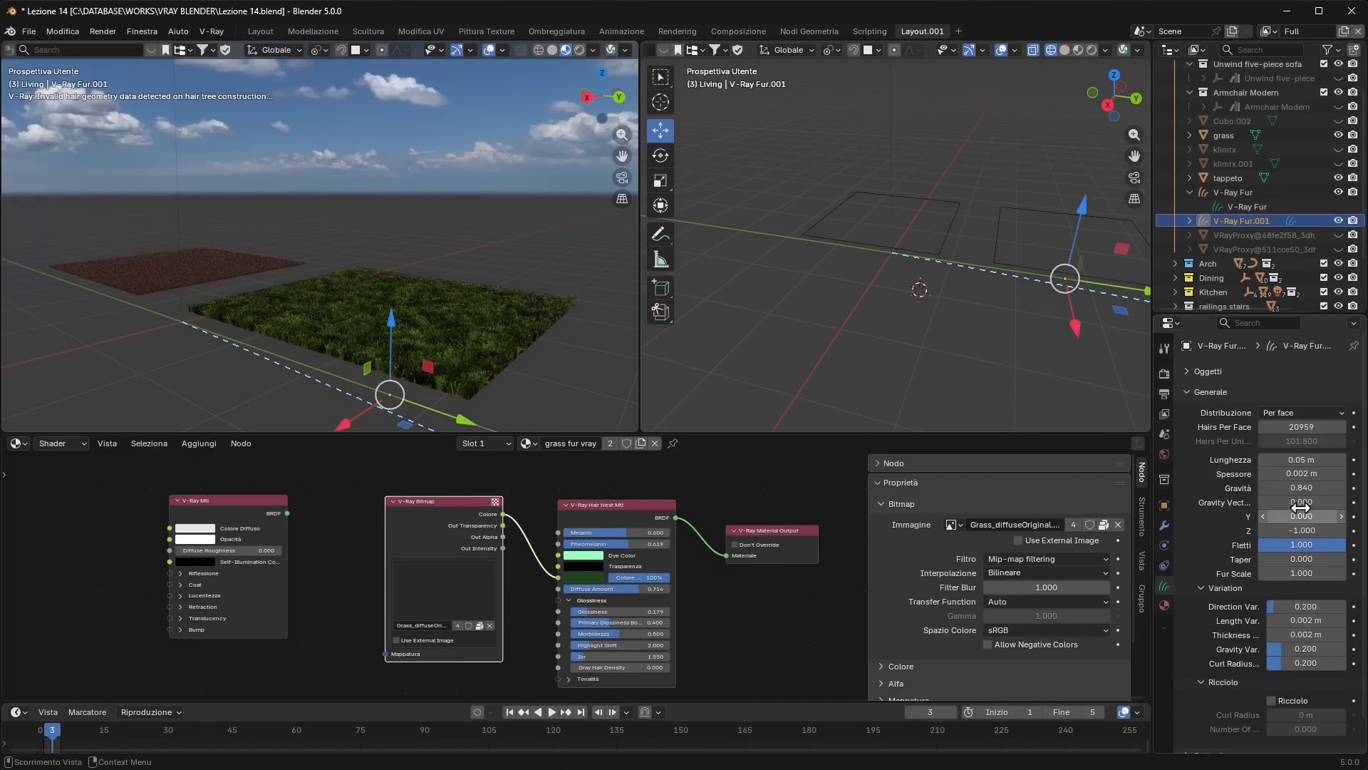
Set the grass fur's direction variation to 1.457 and its length variation to 0.57 m
{"action": "scroll", "coordinate": [1302, 606], "scroll_direction": "down", "scroll_amount": 2}
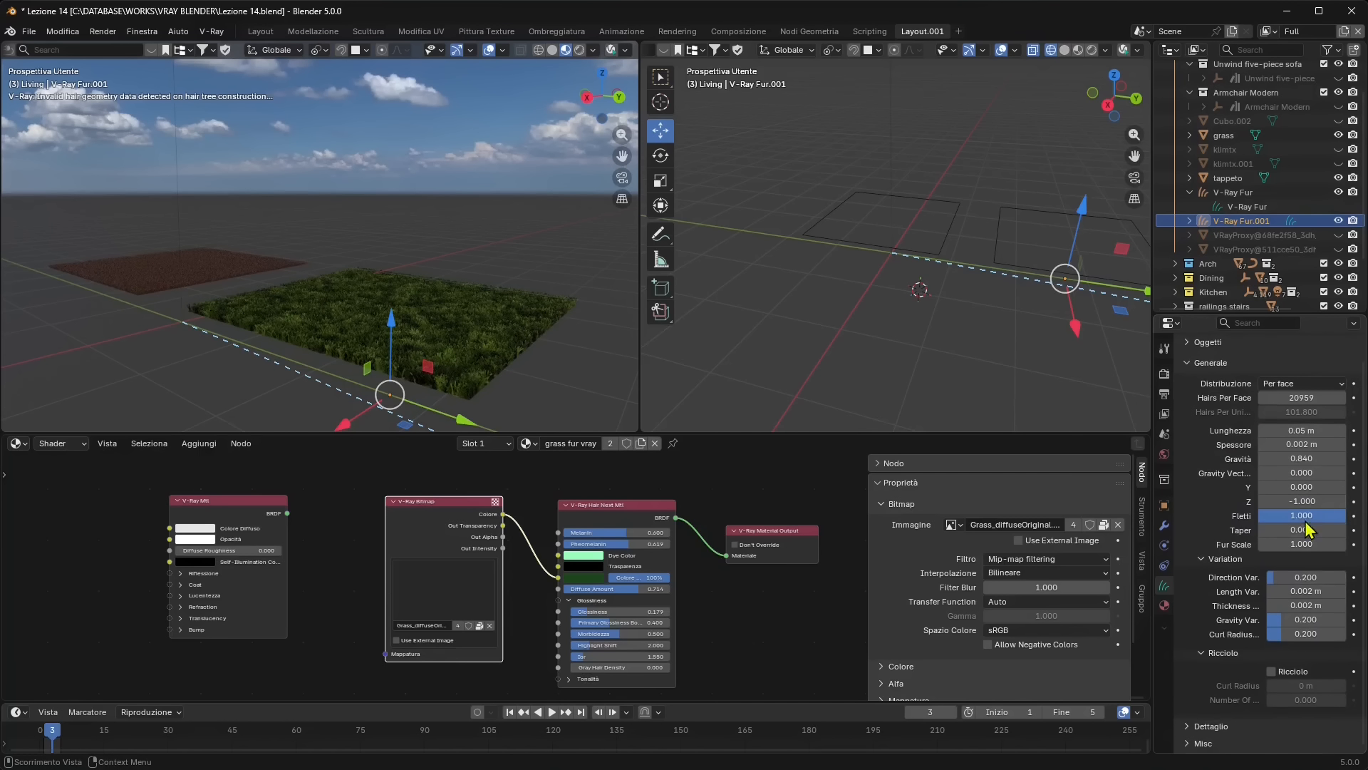
{"action": "mouse_move", "coordinate": [1300, 580]}
{"action": "left_mouse_down"}
{"action": "mouse_move", "coordinate": [1354, 579]}
{"action": "mouse_move", "coordinate": [1306, 596]}
{"action": "left_mouse_up"}
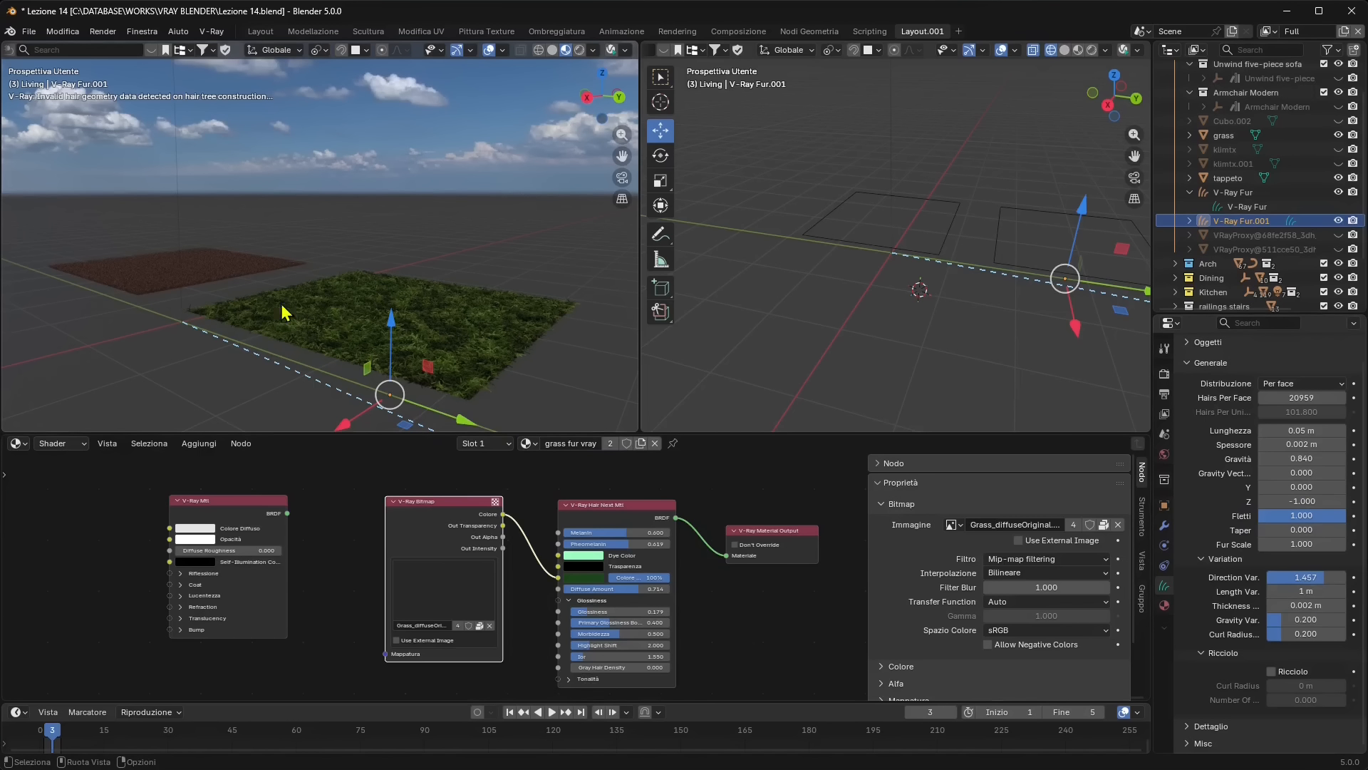
{"action": "mouse_move", "coordinate": [1306, 592]}
{"action": "left_mouse_down"}
{"action": "mouse_move", "coordinate": [1280, 591]}
{"action": "mouse_move", "coordinate": [1322, 606]}
{"action": "left_mouse_up"}
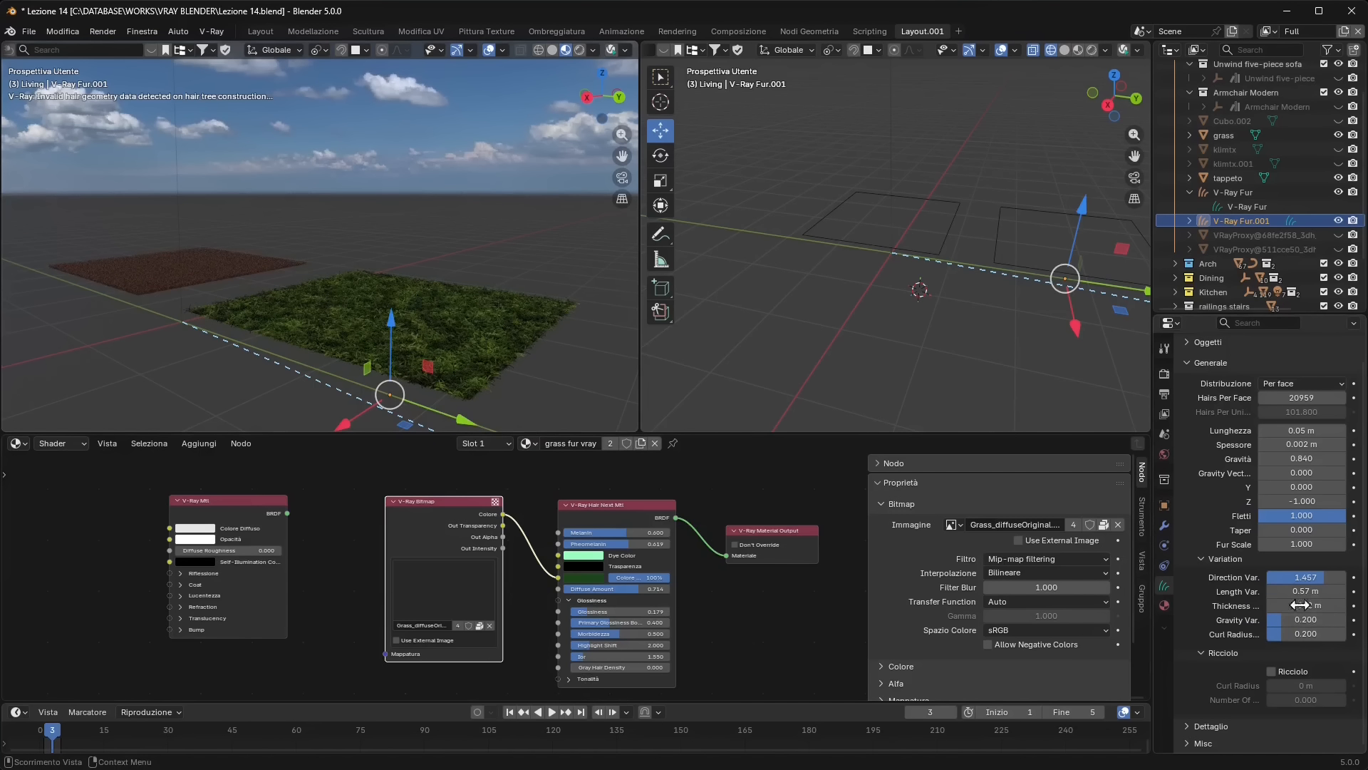
{"action": "left_click_drag", "start_coordinate": [1306, 619], "coordinate": [1306, 619]}
Enable the curl option (Ricciolo) on the carpet's V-Ray Fur object
{"action": "scroll", "coordinate": [320, 351], "scroll_direction": "up", "scroll_amount": 5}
{"action": "left_click", "coordinate": [320, 350]}
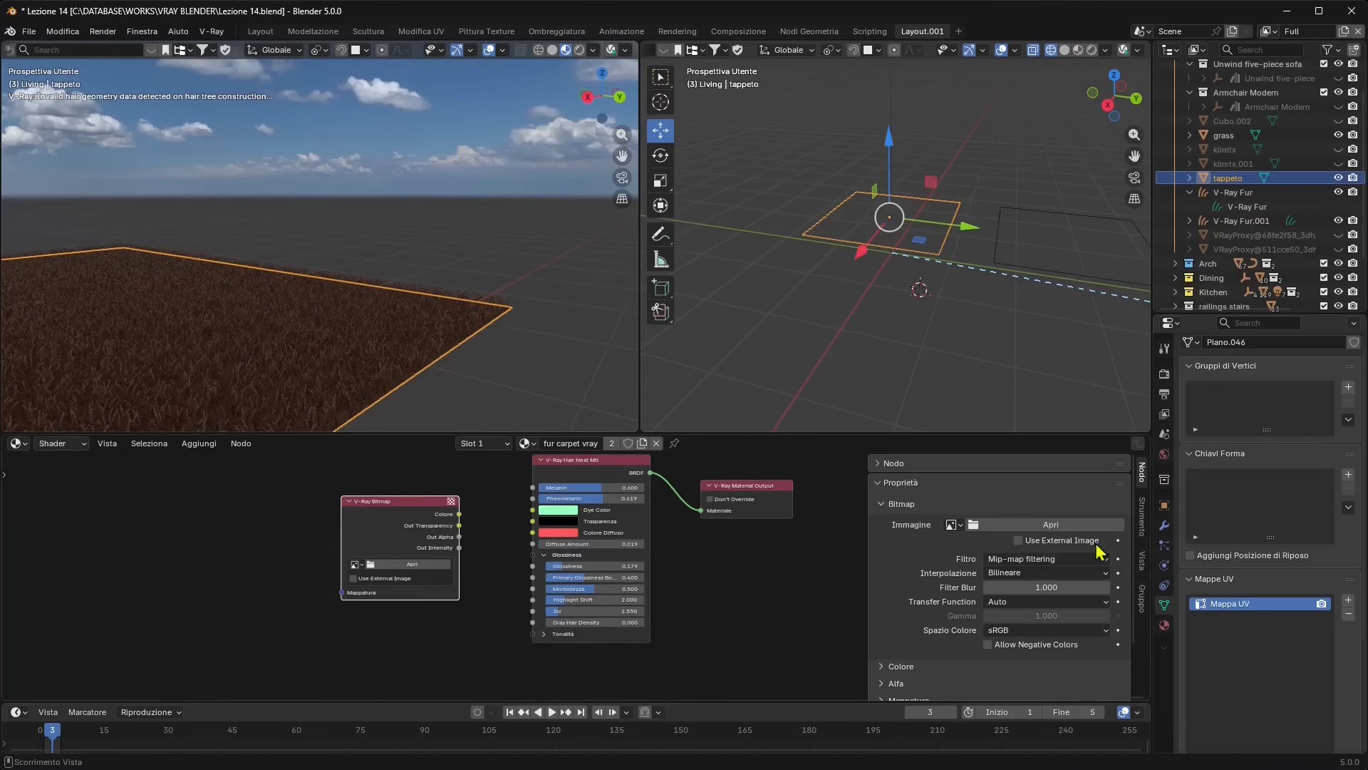
{"action": "left_click", "coordinate": [1226, 194]}
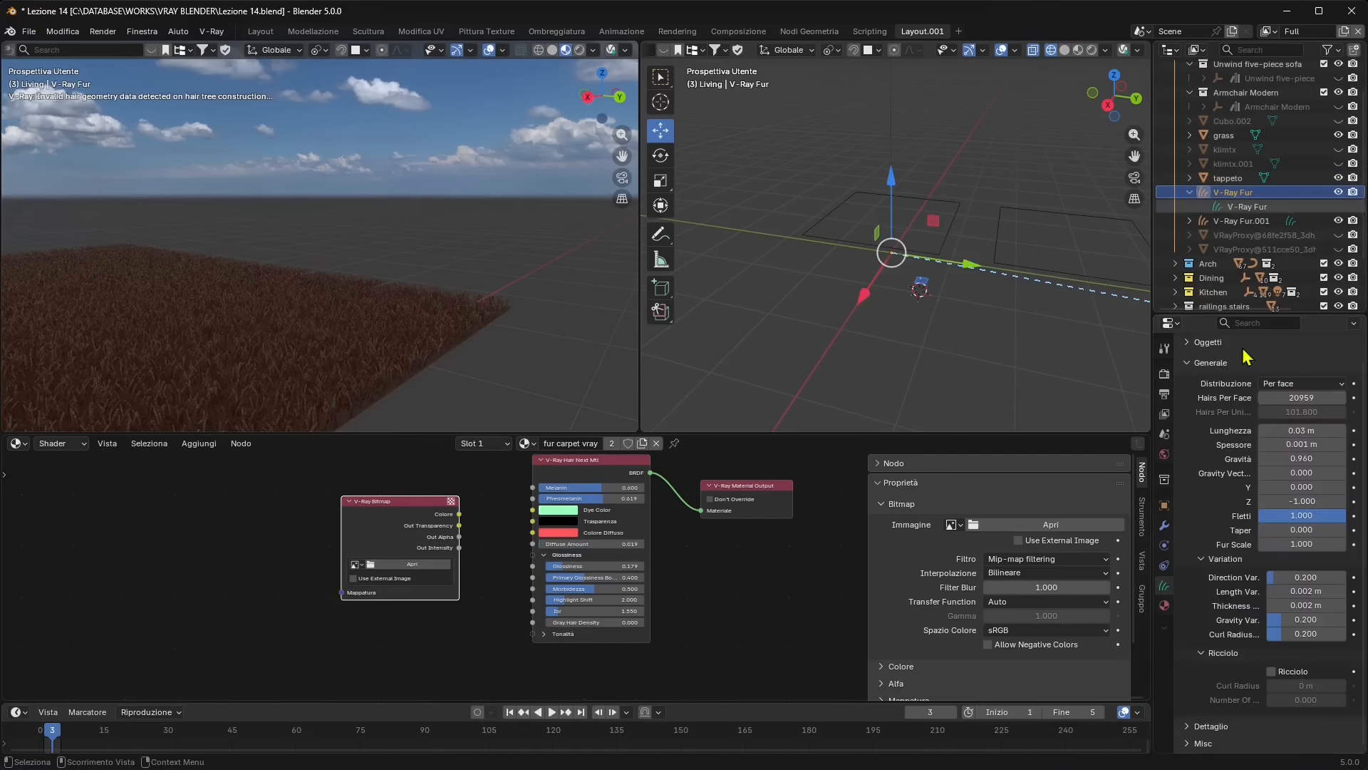
{"action": "left_click", "coordinate": [1283, 672]}
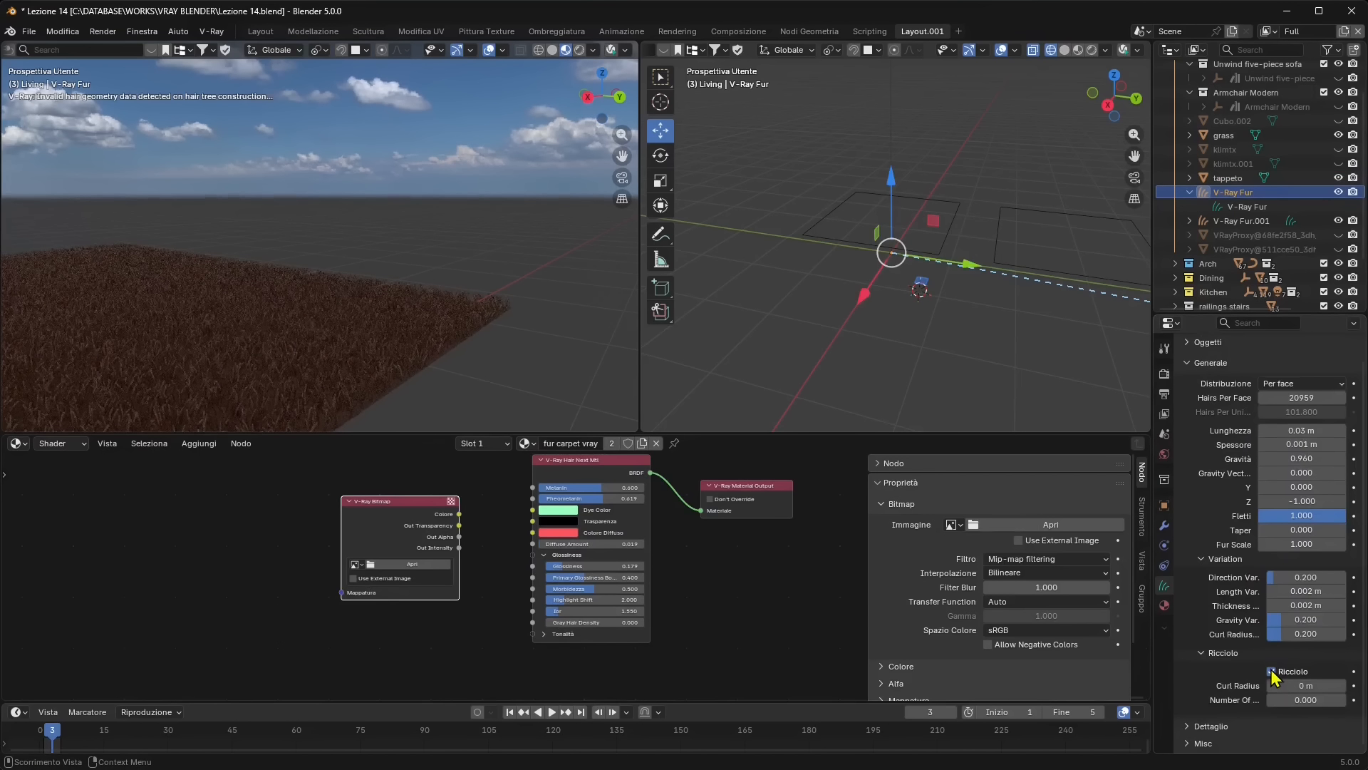
Switch to the web browser and search Google Images for "opacity texture" in a duplicate of the open search tab
{"action": "key", "text": "alt+Tab"}
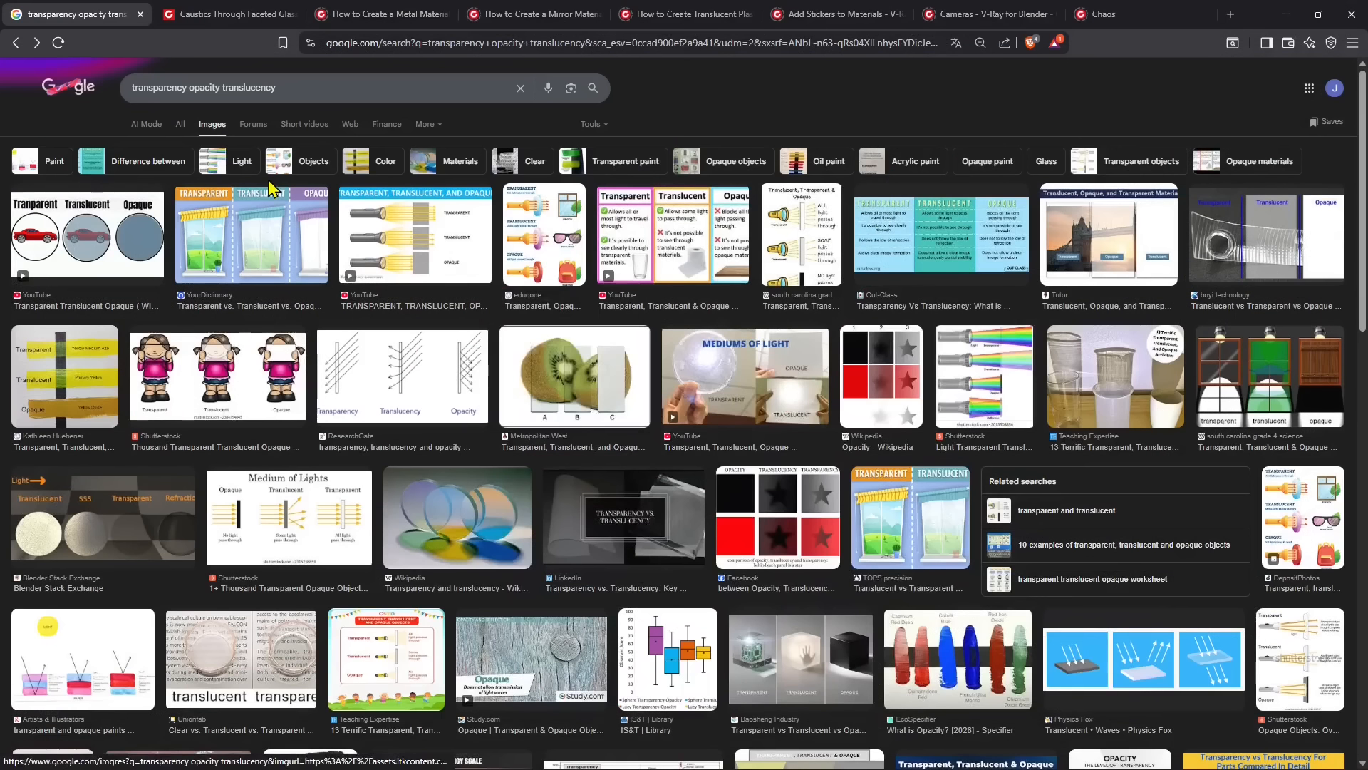
{"action": "left_click", "coordinate": [161, 91]}
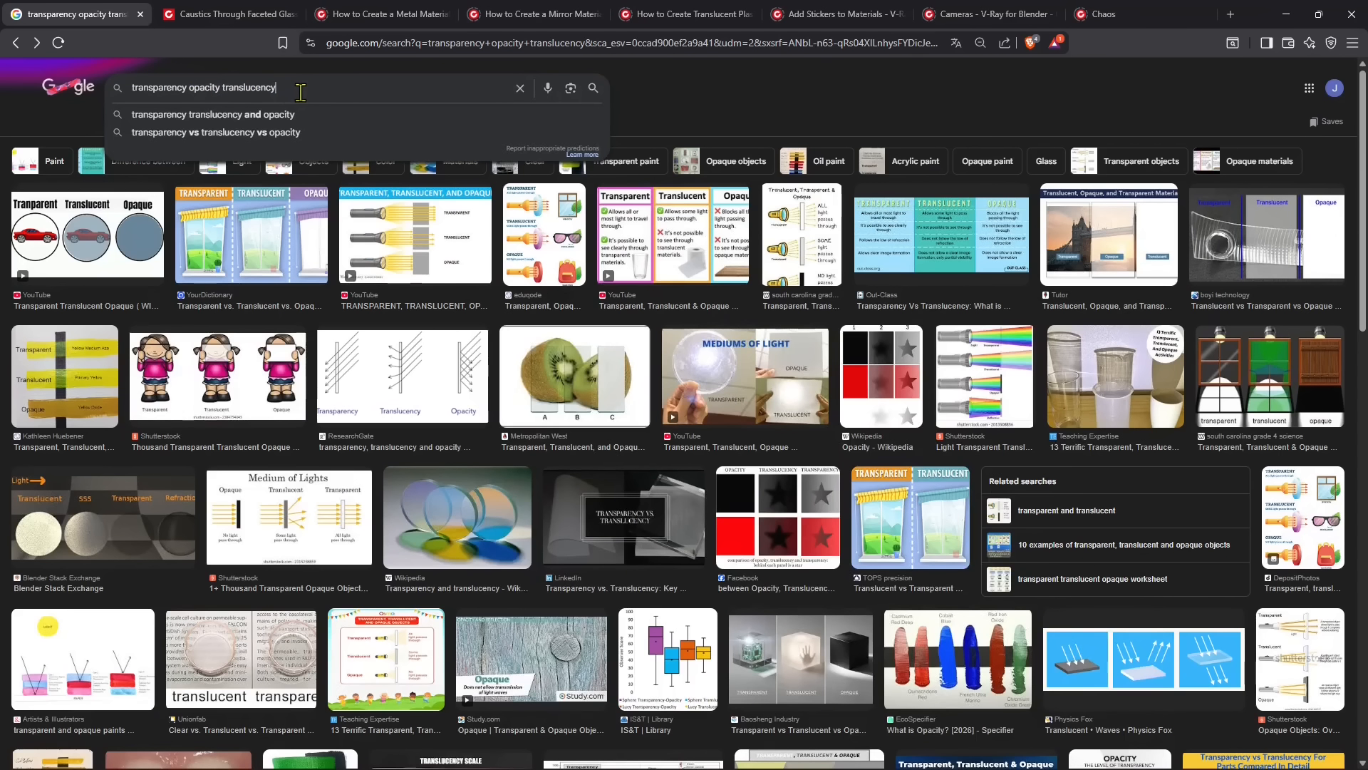
{"action": "left_click", "coordinate": [728, 100]}
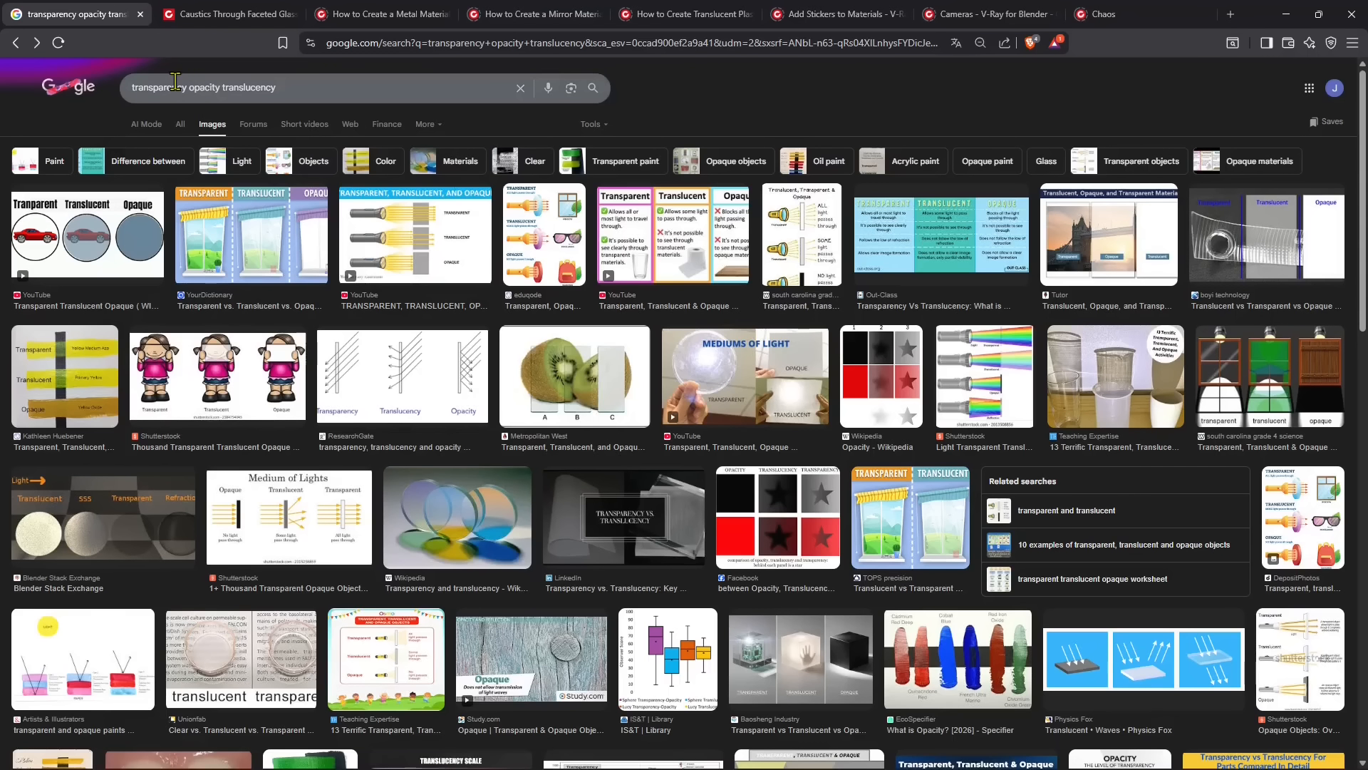
{"action": "right_click", "coordinate": [98, 14]}
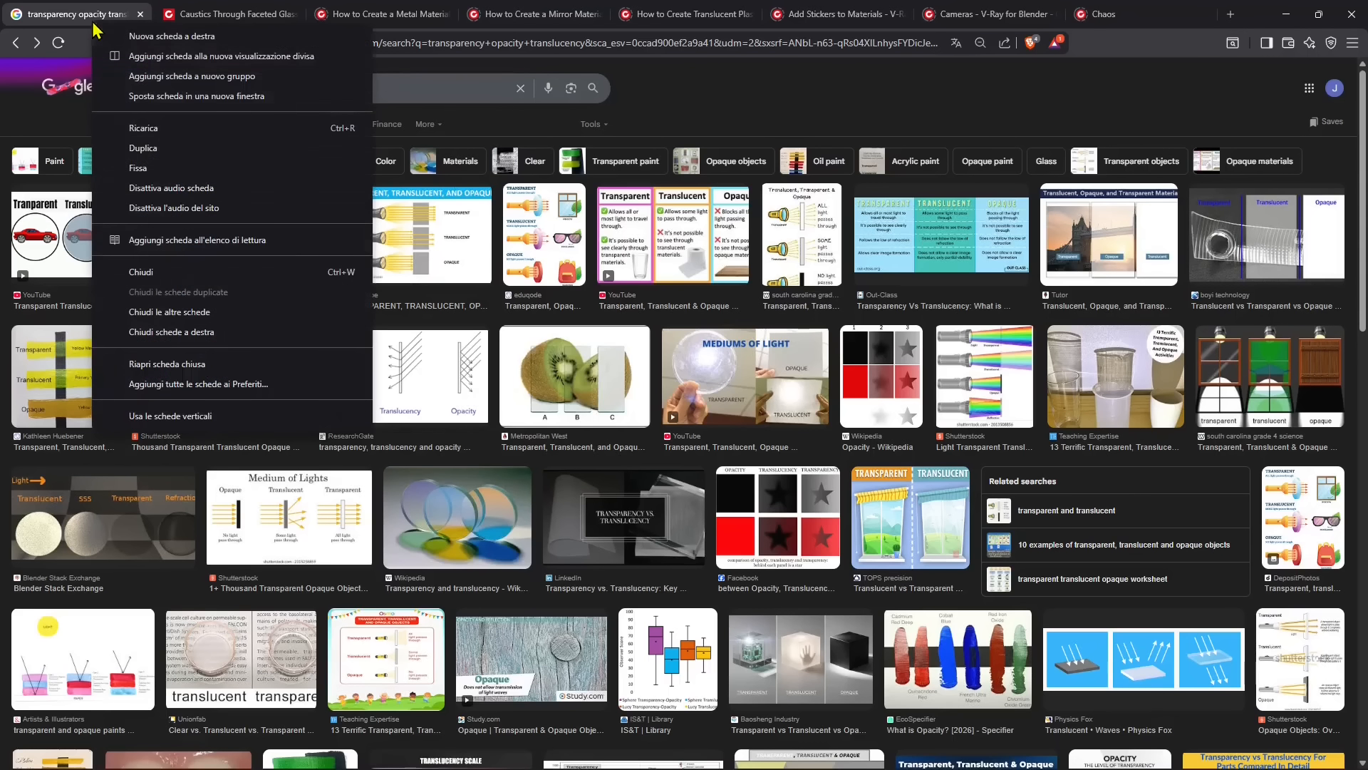
{"action": "left_click", "coordinate": [151, 147]}
{"action": "left_click", "coordinate": [196, 89]}
{"action": "left_click_drag", "start_coordinate": [279, 88], "coordinate": [2, 87]}
{"action": "type", "text": "opacity "}
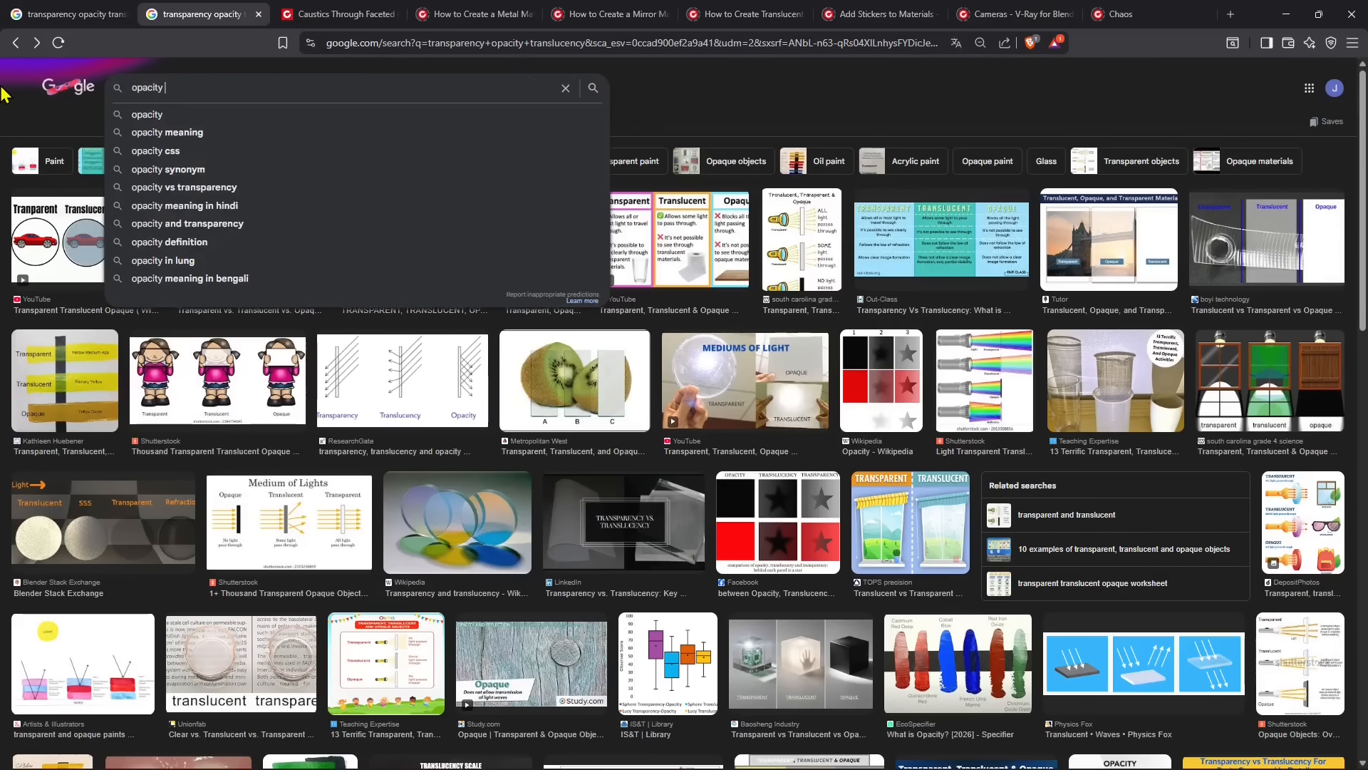
{"action": "type", "text": "texture"}
{"action": "key", "text": "Return"}
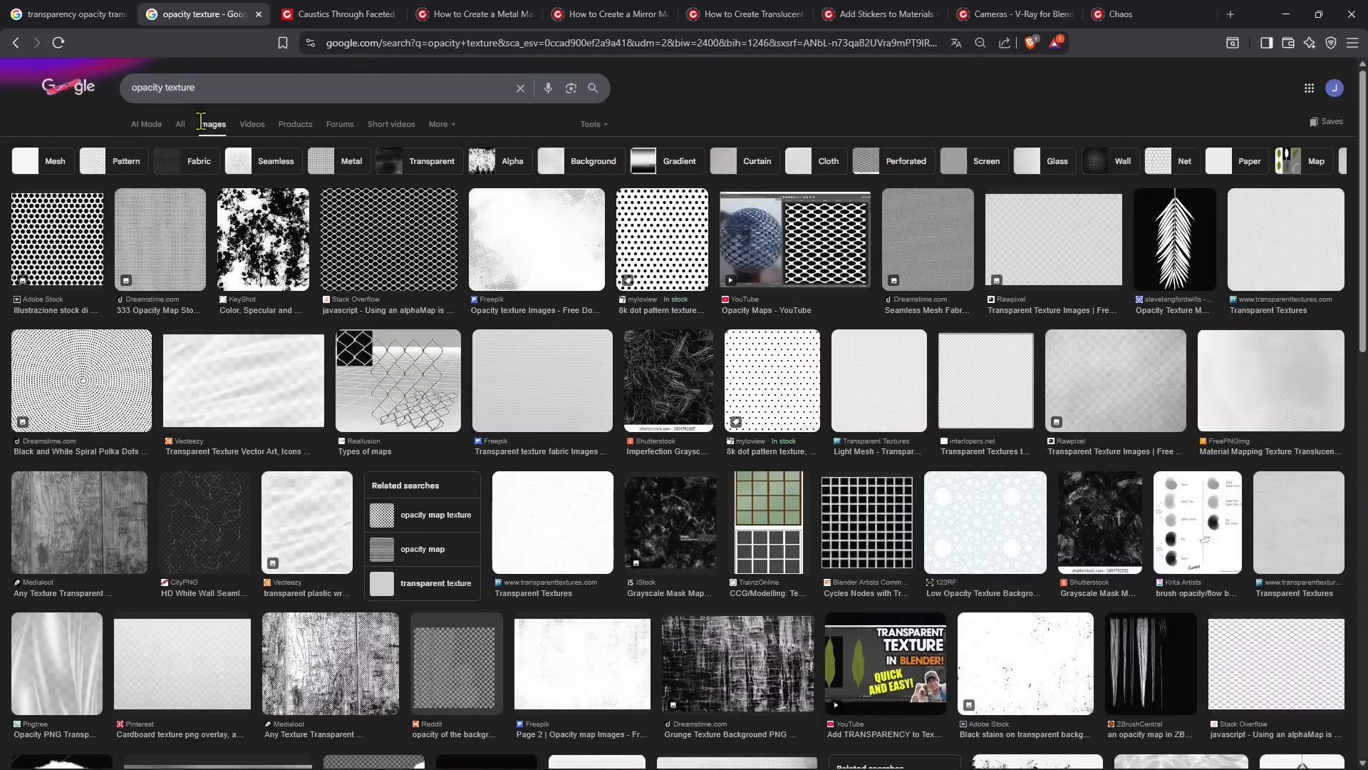
Duplicate the opacity texture results tab and search its copy for "cutout texture"
{"action": "right_click", "coordinate": [201, 12]}
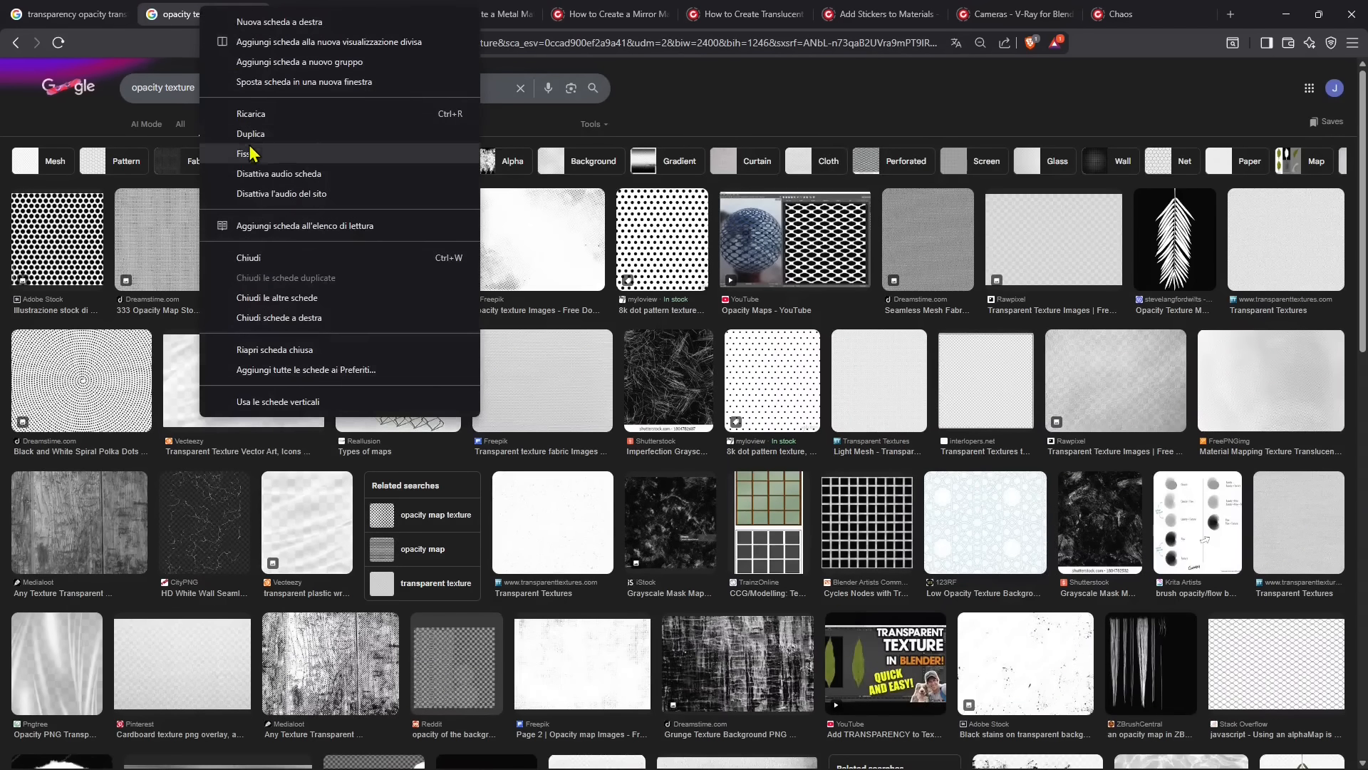
{"action": "left_click", "coordinate": [217, 141]}
{"action": "double_click", "coordinate": [145, 88]}
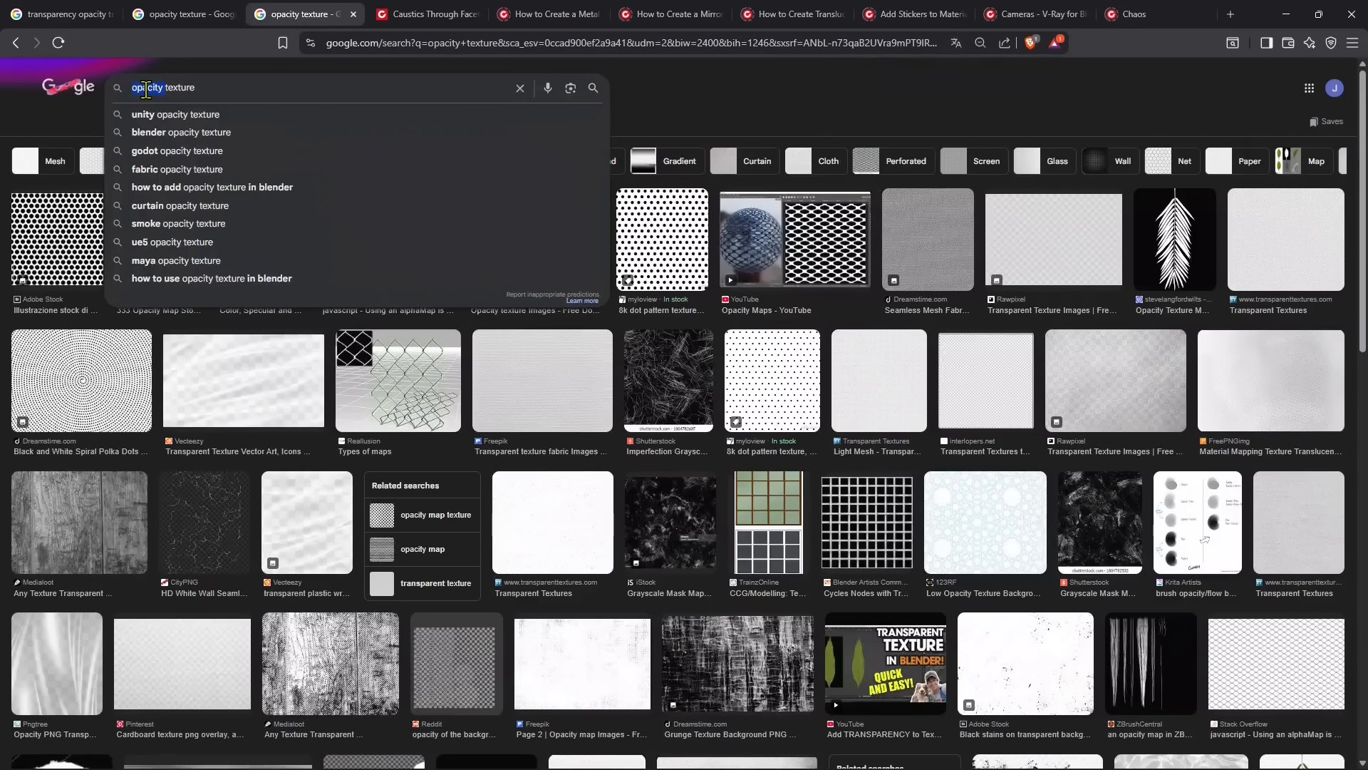
{"action": "type", "text": "cutout"}
{"action": "key", "text": "Return"}
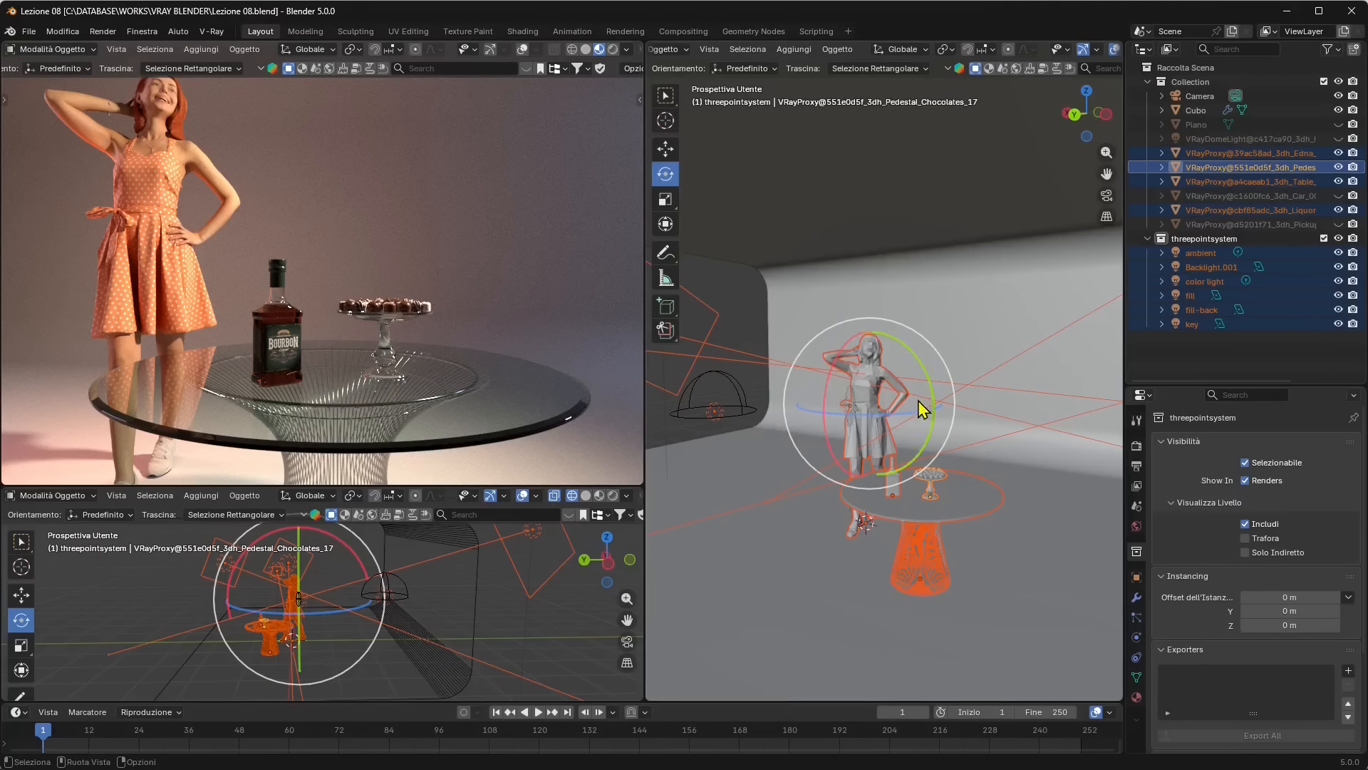
In the Lezione 08 Blender scene, deselect everything and add a 2 m mesh plane at the world origin
{"action": "scroll", "coordinate": [883, 445], "scroll_direction": "down", "scroll_amount": 2}
{"action": "middle_click_drag", "start_coordinate": [882, 445], "coordinate": [911, 473]}
{"action": "scroll", "coordinate": [896, 422], "scroll_direction": "down", "scroll_amount": 1}
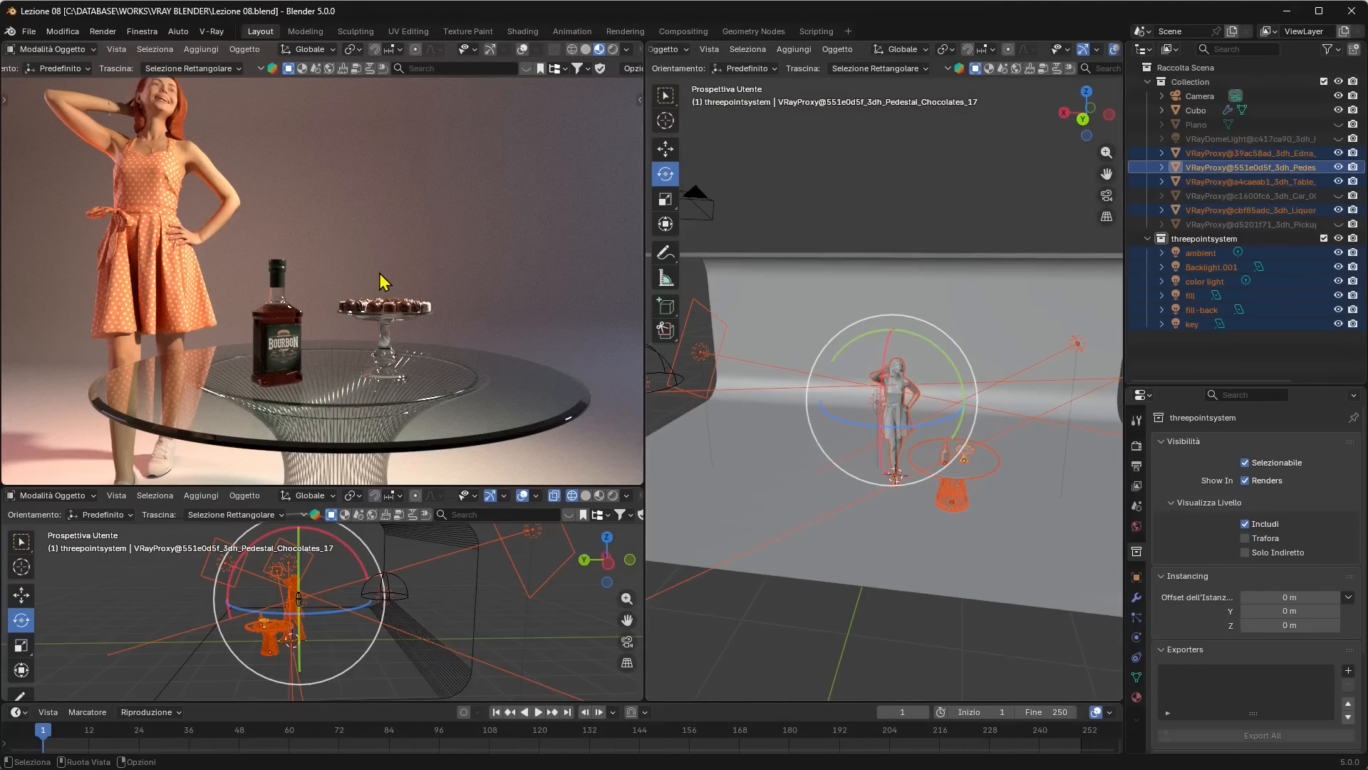
{"action": "scroll", "coordinate": [382, 282], "scroll_direction": "down", "scroll_amount": 3}
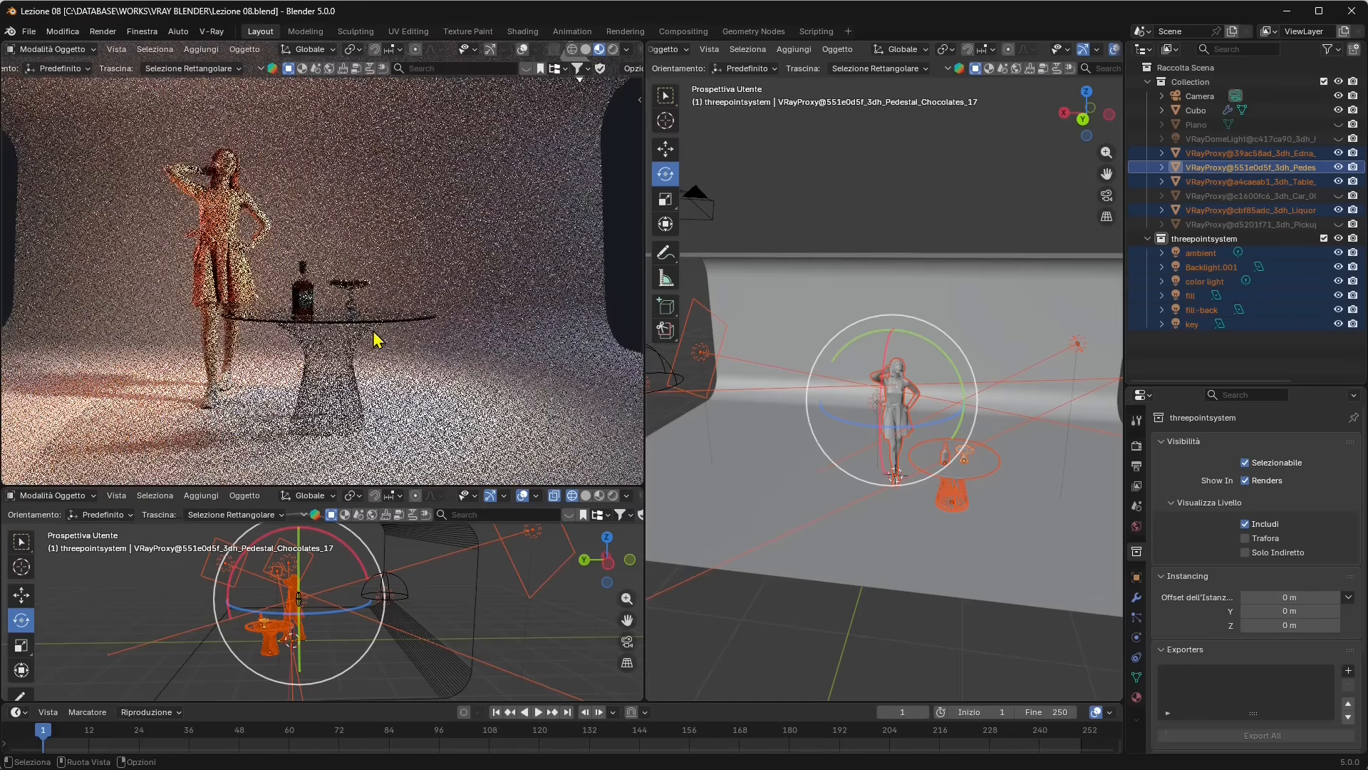
{"action": "scroll", "coordinate": [374, 335], "scroll_direction": "down", "scroll_amount": 2}
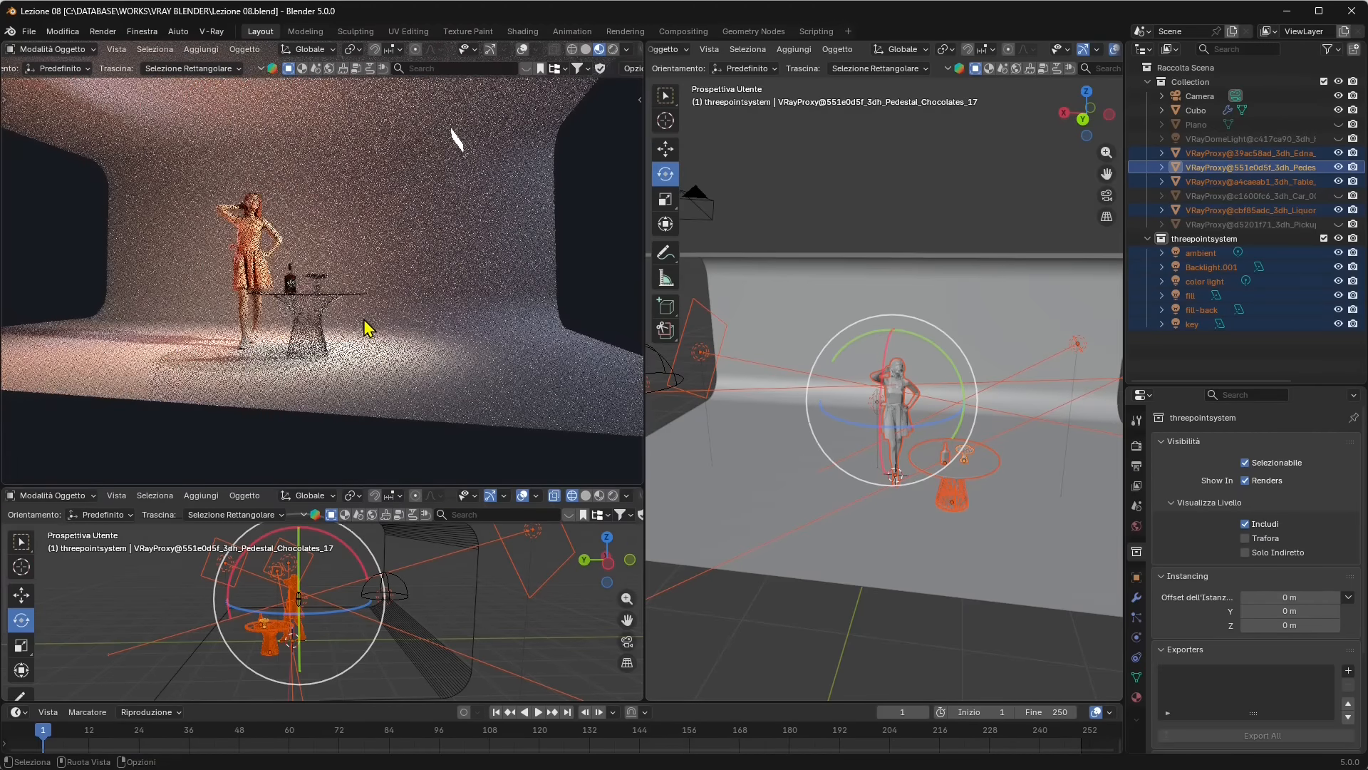
{"action": "scroll", "coordinate": [376, 299], "scroll_direction": "up", "scroll_amount": 2}
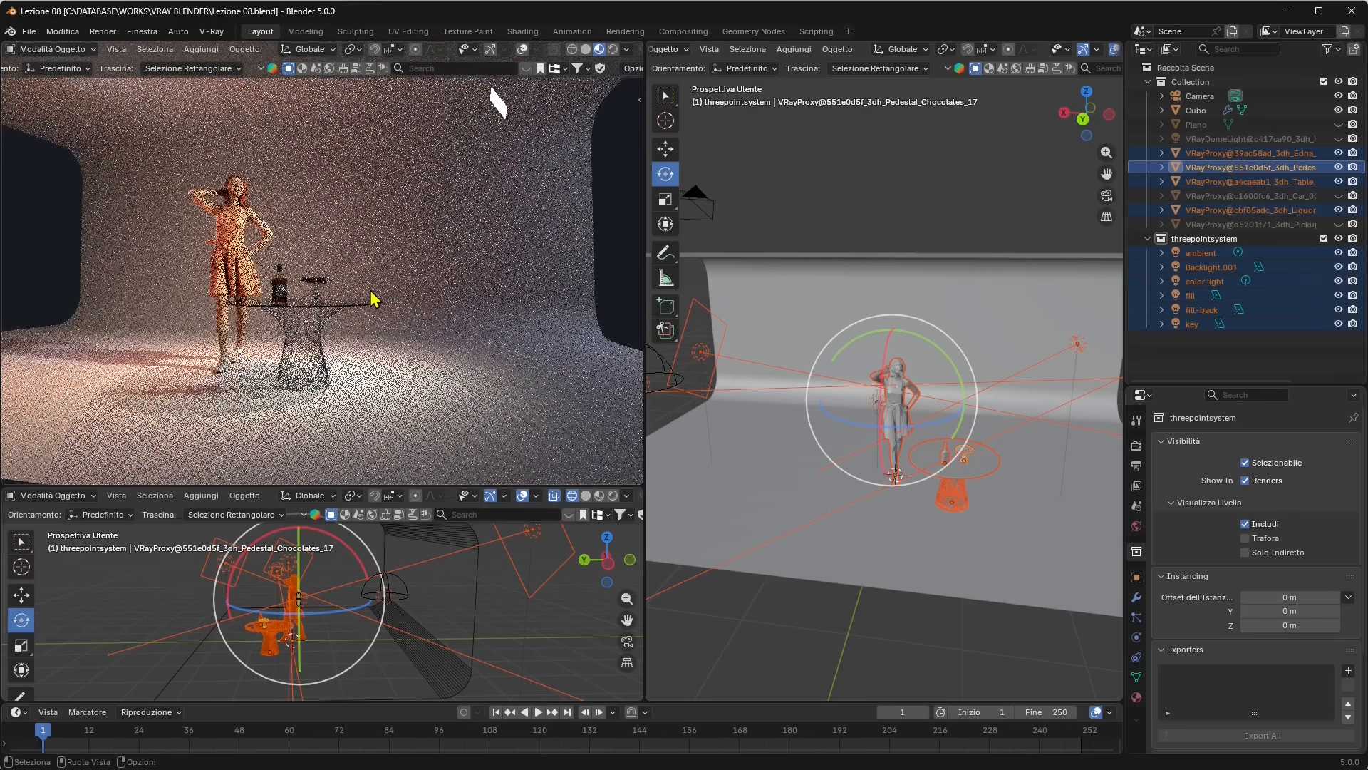
{"action": "left_click", "coordinate": [820, 160]}
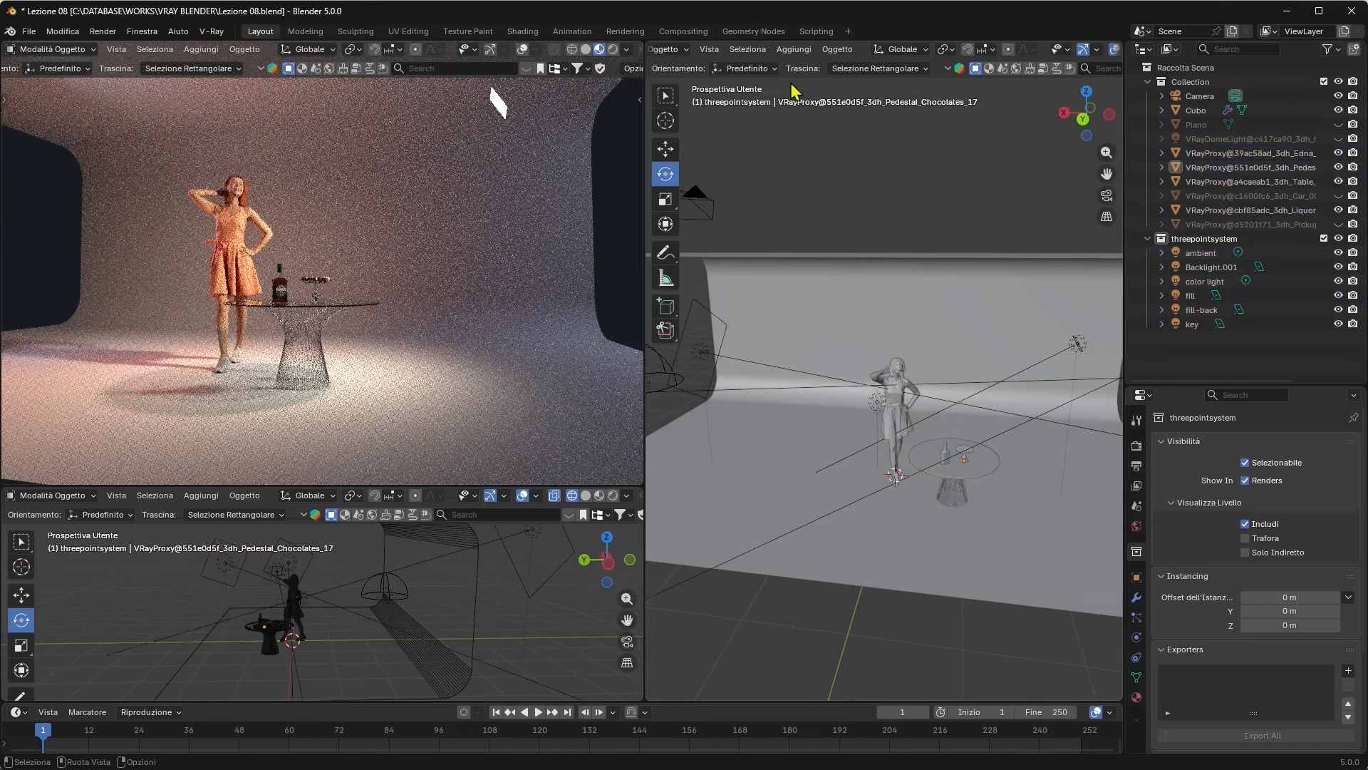
{"action": "left_click", "coordinate": [793, 49]}
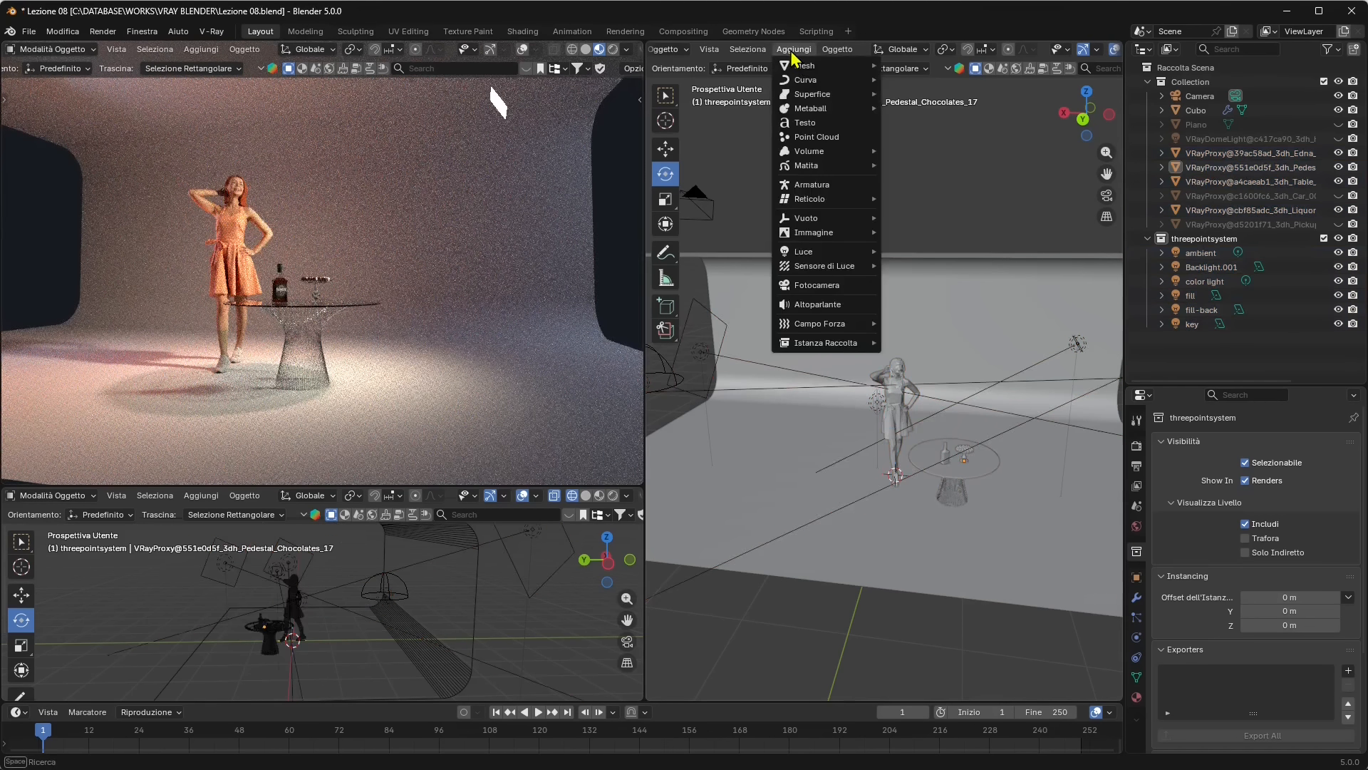
{"action": "mouse_move", "coordinate": [796, 71]}
{"action": "left_click", "coordinate": [913, 65]}
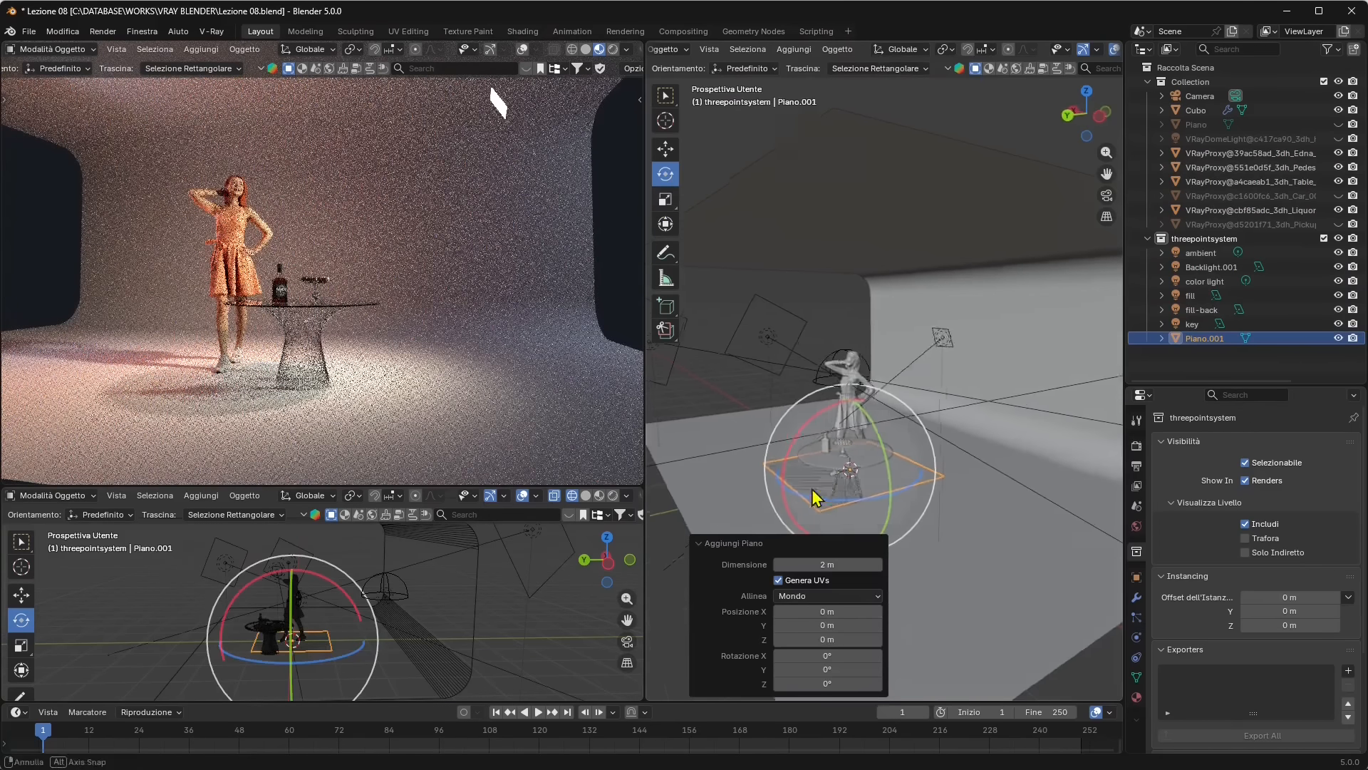
Stand the new plane upright by rotating it -90° about the global X axis
{"action": "middle_click_drag", "start_coordinate": [824, 495], "coordinate": [789, 481]}
{"action": "left_click_drag", "start_coordinate": [798, 405], "coordinate": [756, 511], "text": "ctrl"}
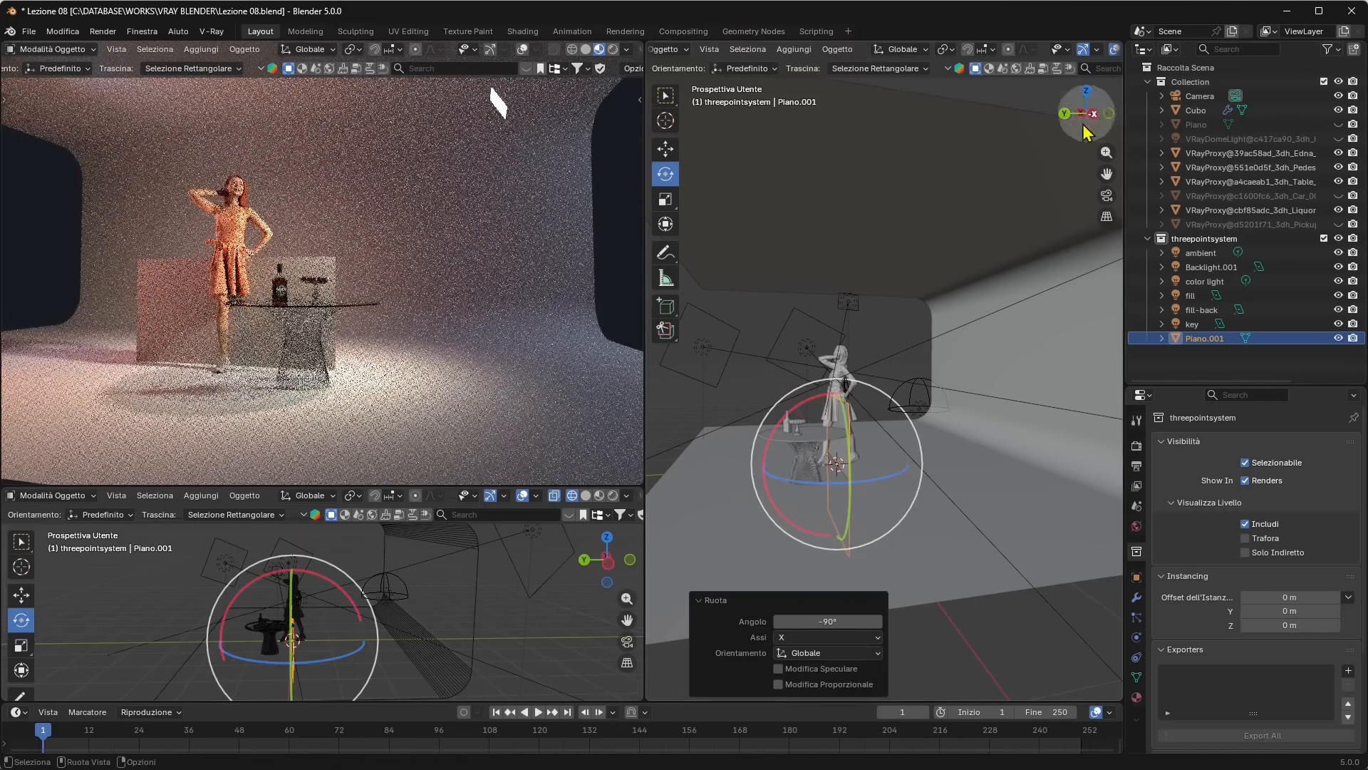
Turn on the Screencast Keys display for the viewport
{"action": "key", "text": "n"}
{"action": "left_click", "coordinate": [1117, 327]}
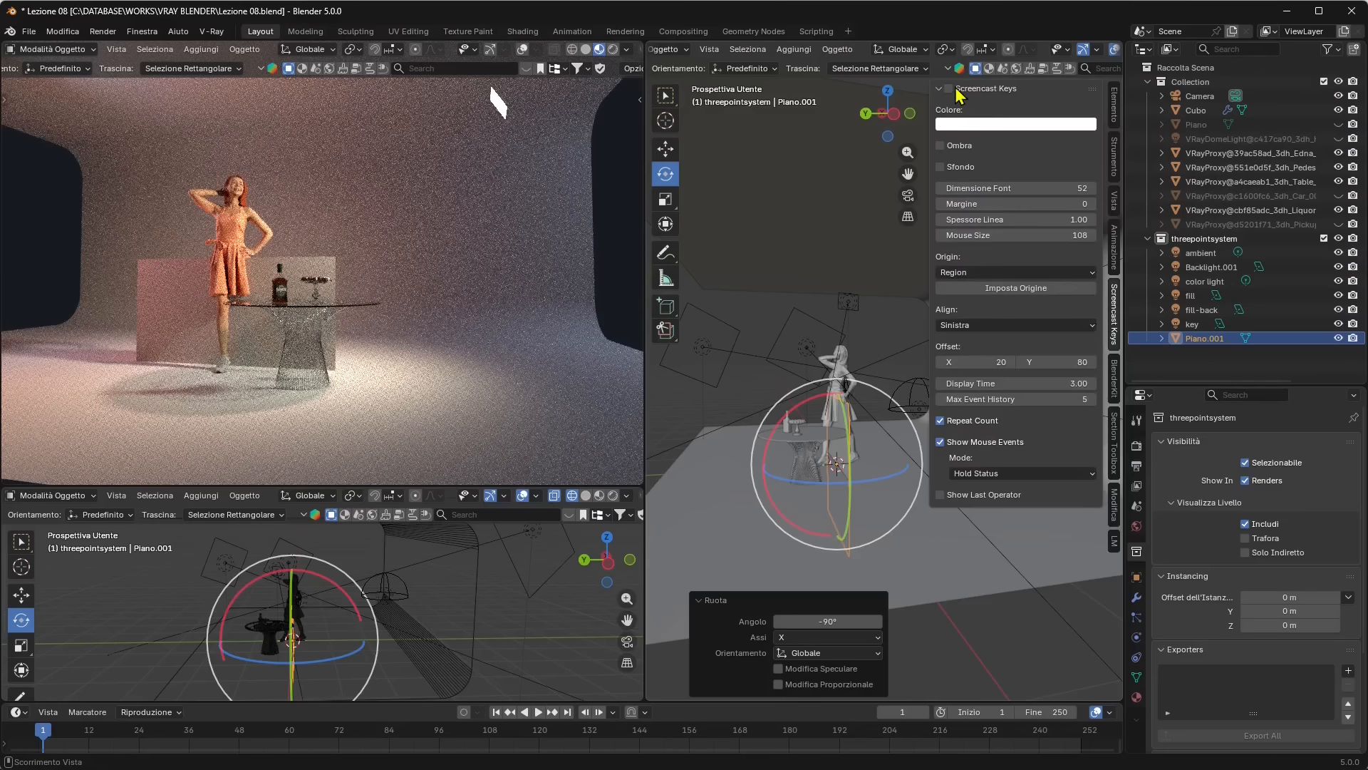
{"action": "key", "text": "n"}
Move the upright plane along Y to in front of the woman and table, and raise it about 1.45 m
{"action": "left_click", "coordinate": [666, 148]}
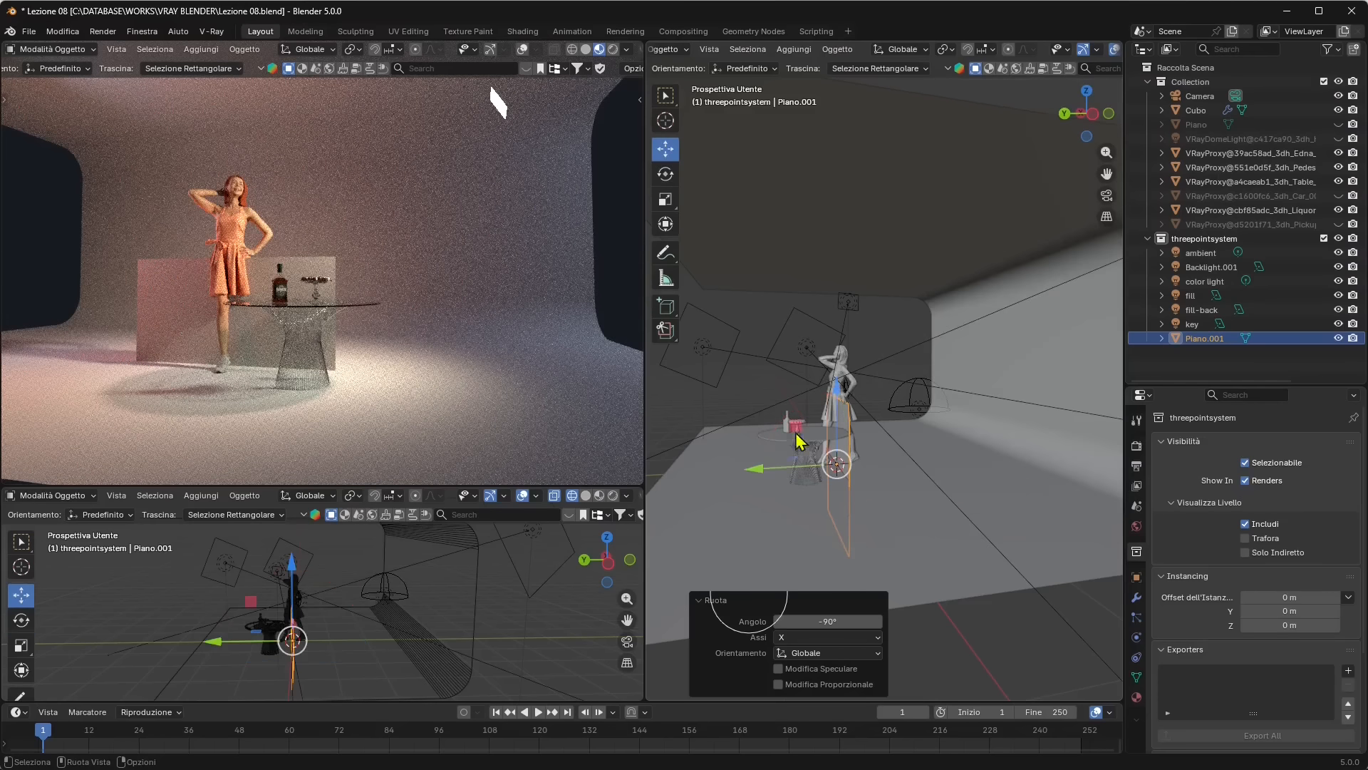
{"action": "left_click_drag", "start_coordinate": [755, 466], "coordinate": [669, 471]}
{"action": "left_click_drag", "start_coordinate": [751, 399], "coordinate": [751, 295]}
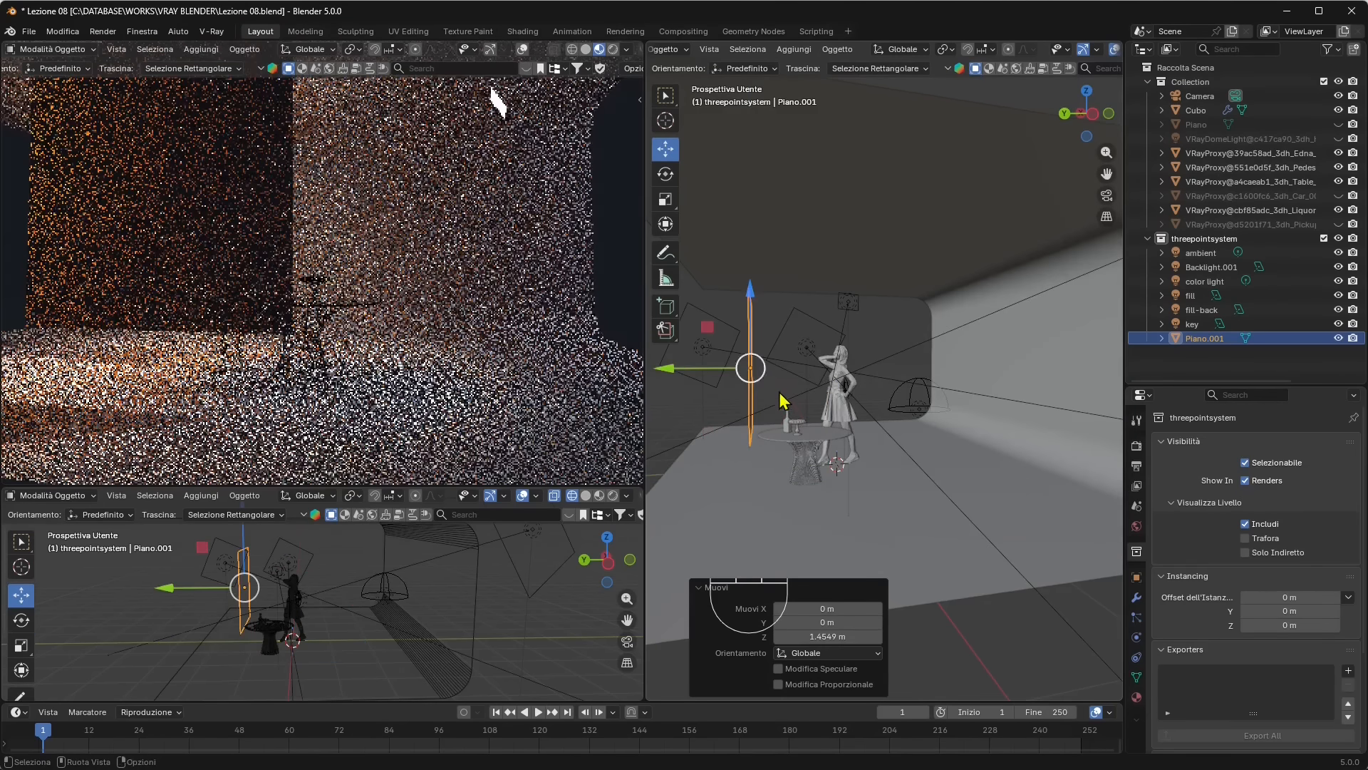
Lower the plane slightly and shift it about -0.39 m in X and -0.10 m in Y
{"action": "middle_click_drag", "start_coordinate": [782, 400], "coordinate": [903, 326]}
{"action": "left_click_drag", "start_coordinate": [904, 327], "coordinate": [916, 368]}
{"action": "left_click_drag", "start_coordinate": [860, 430], "coordinate": [889, 425]}
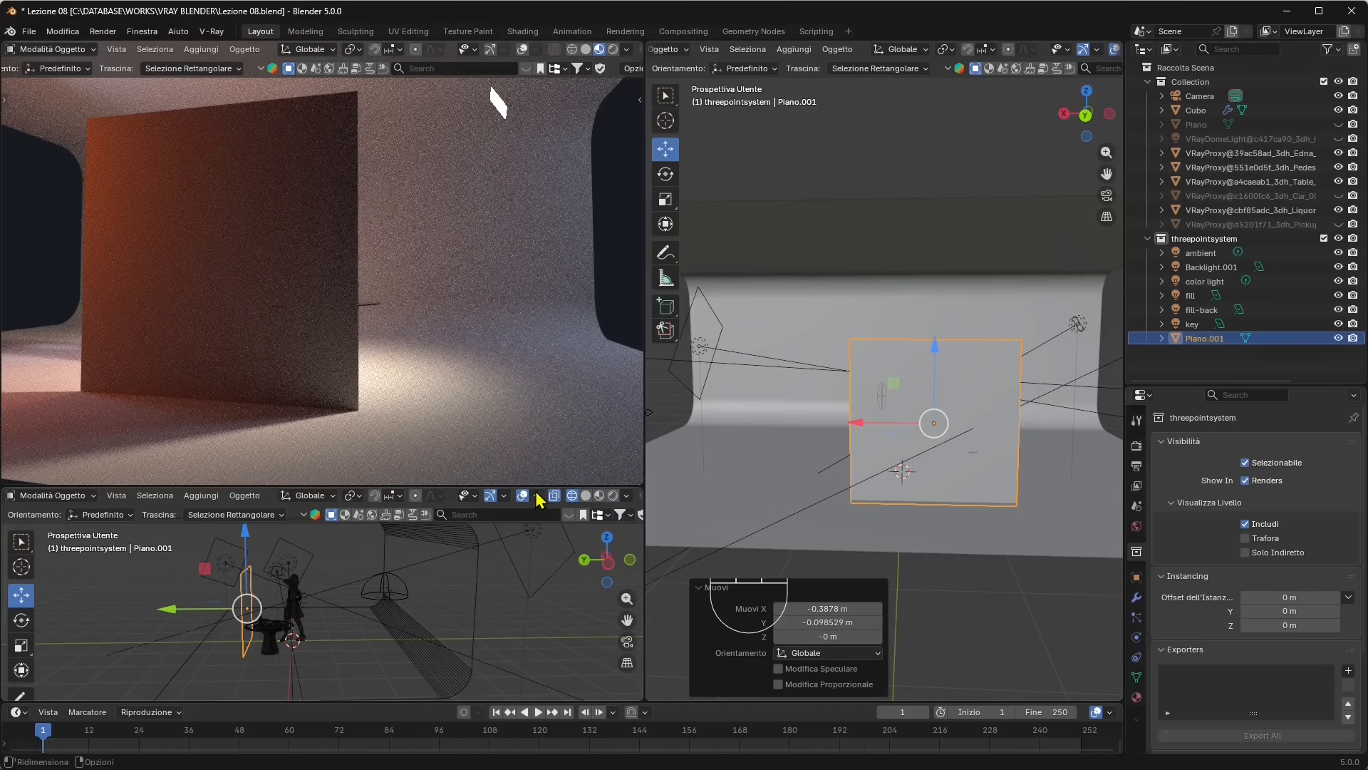
Enlarge the lower viewport area upward and switch it to the V-Ray Node Editor
{"action": "left_click_drag", "start_coordinate": [540, 500], "coordinate": [542, 387]}
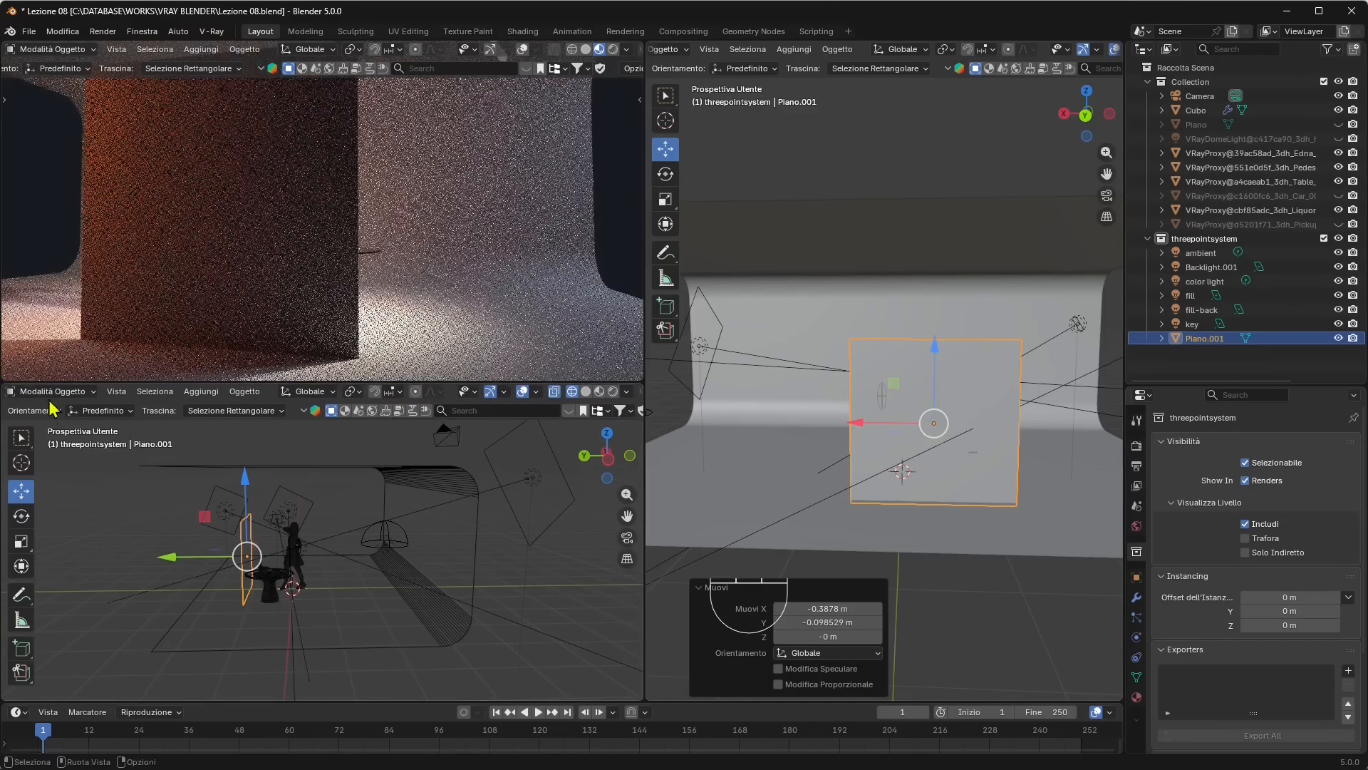
{"action": "left_click", "coordinate": [17, 392]}
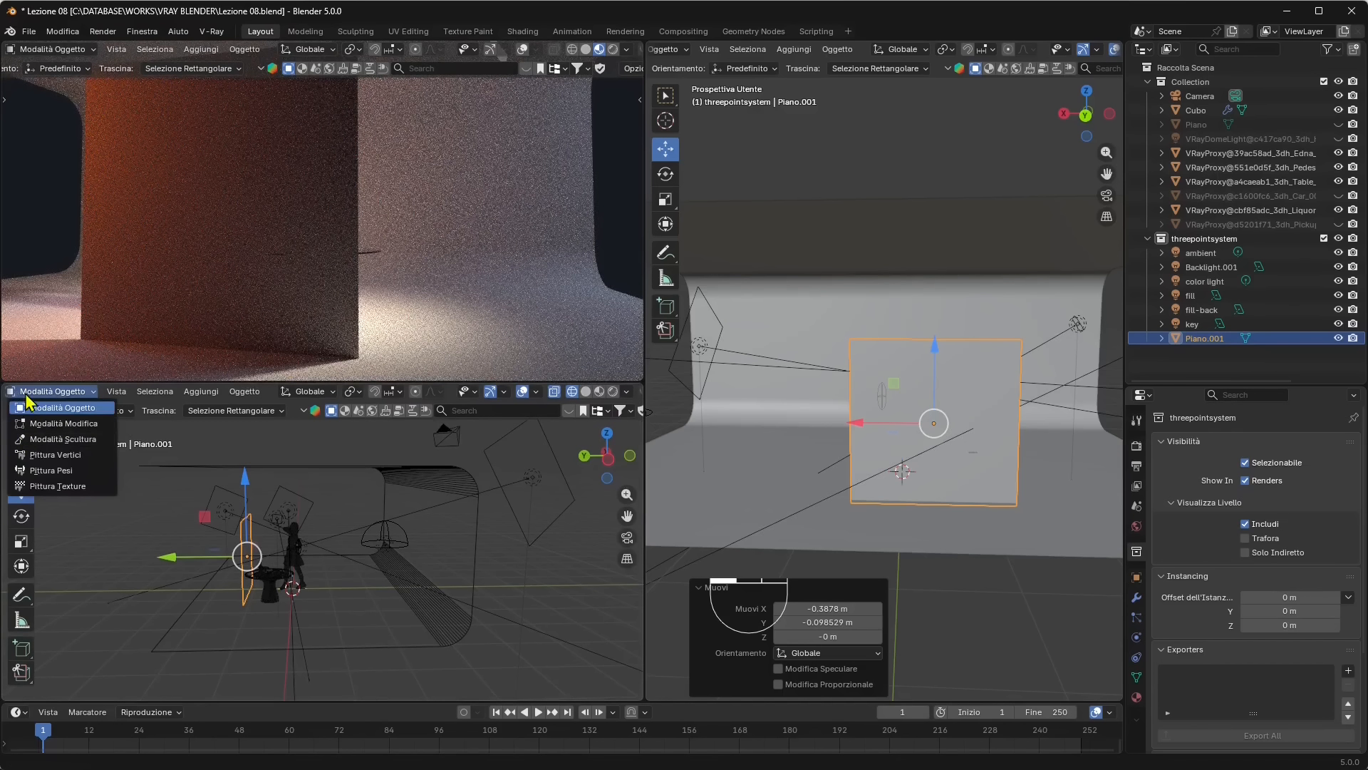
{"action": "left_click", "coordinate": [27, 394]}
{"action": "middle_click_drag", "start_coordinate": [29, 417], "coordinate": [22, 390]}
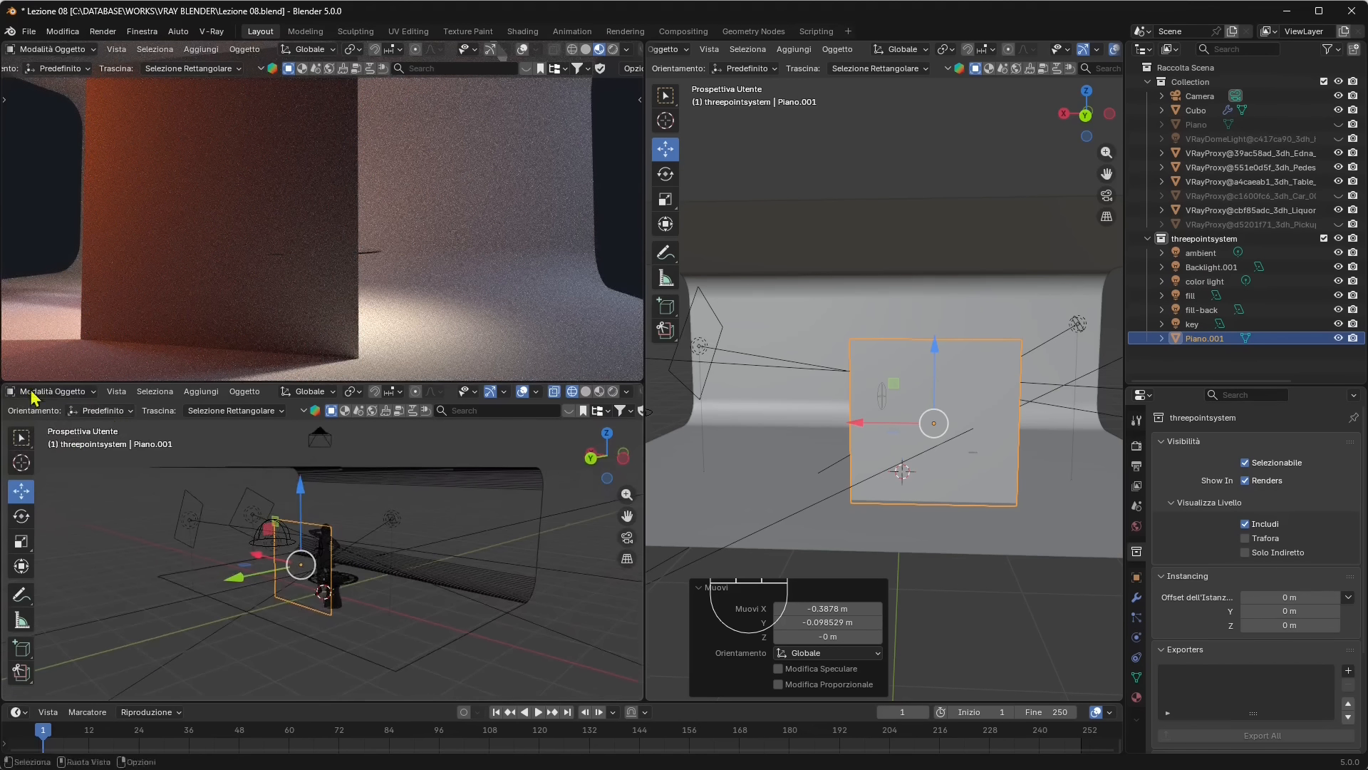
{"action": "scroll", "coordinate": [21, 390], "scroll_direction": "left", "scroll_amount": 2}
{"action": "left_click", "coordinate": [19, 392]}
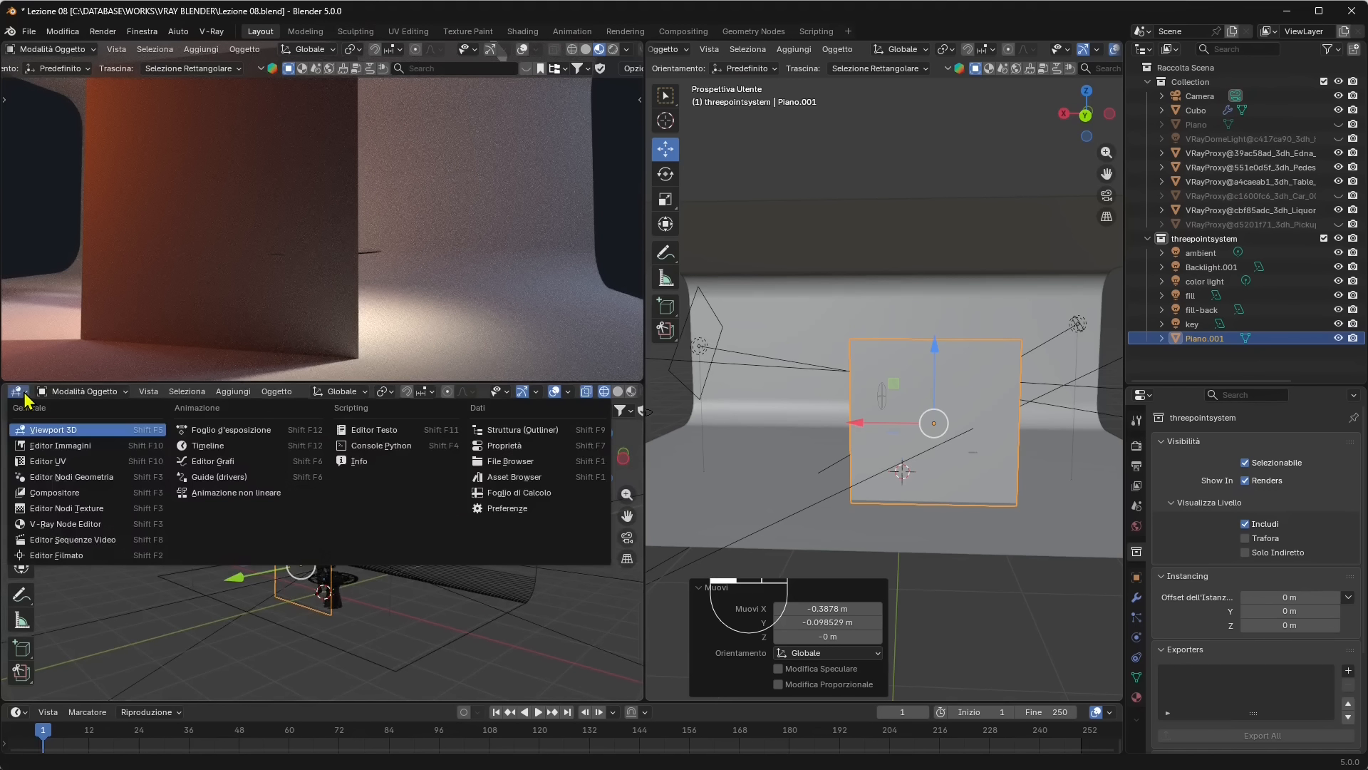
{"action": "left_click", "coordinate": [62, 525]}
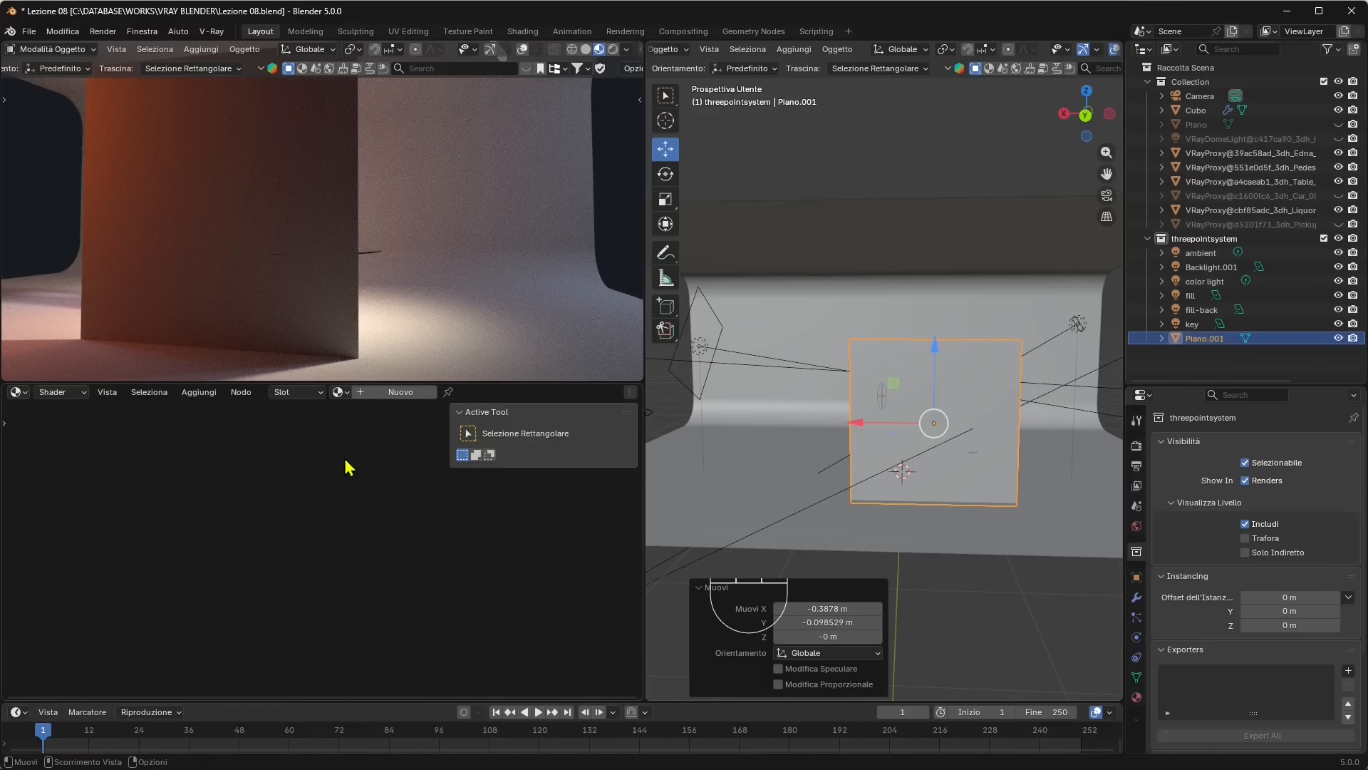
Create a new V-Ray material for the upright plane and bring its V-Ray Mtl node into close view
{"action": "left_click", "coordinate": [399, 392]}
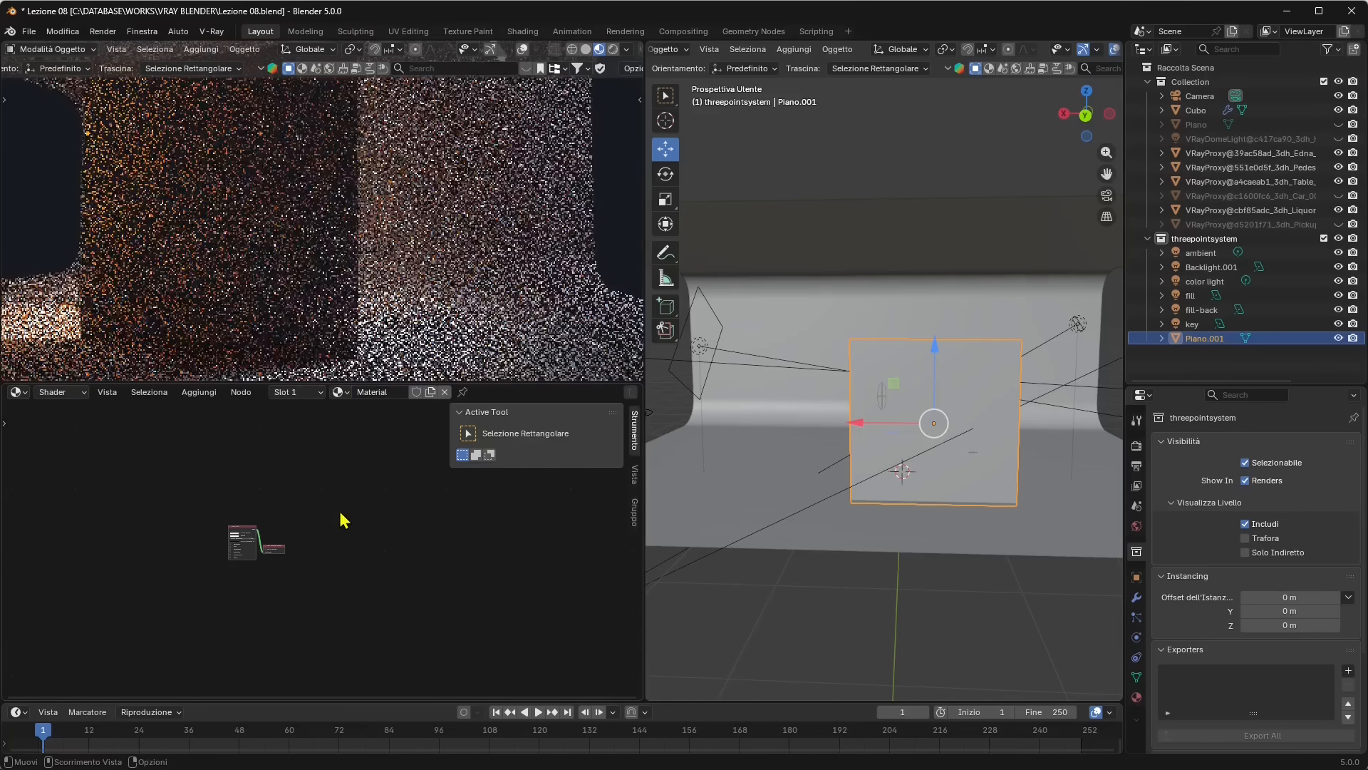
{"action": "scroll", "coordinate": [258, 553], "scroll_direction": "up", "scroll_amount": 6}
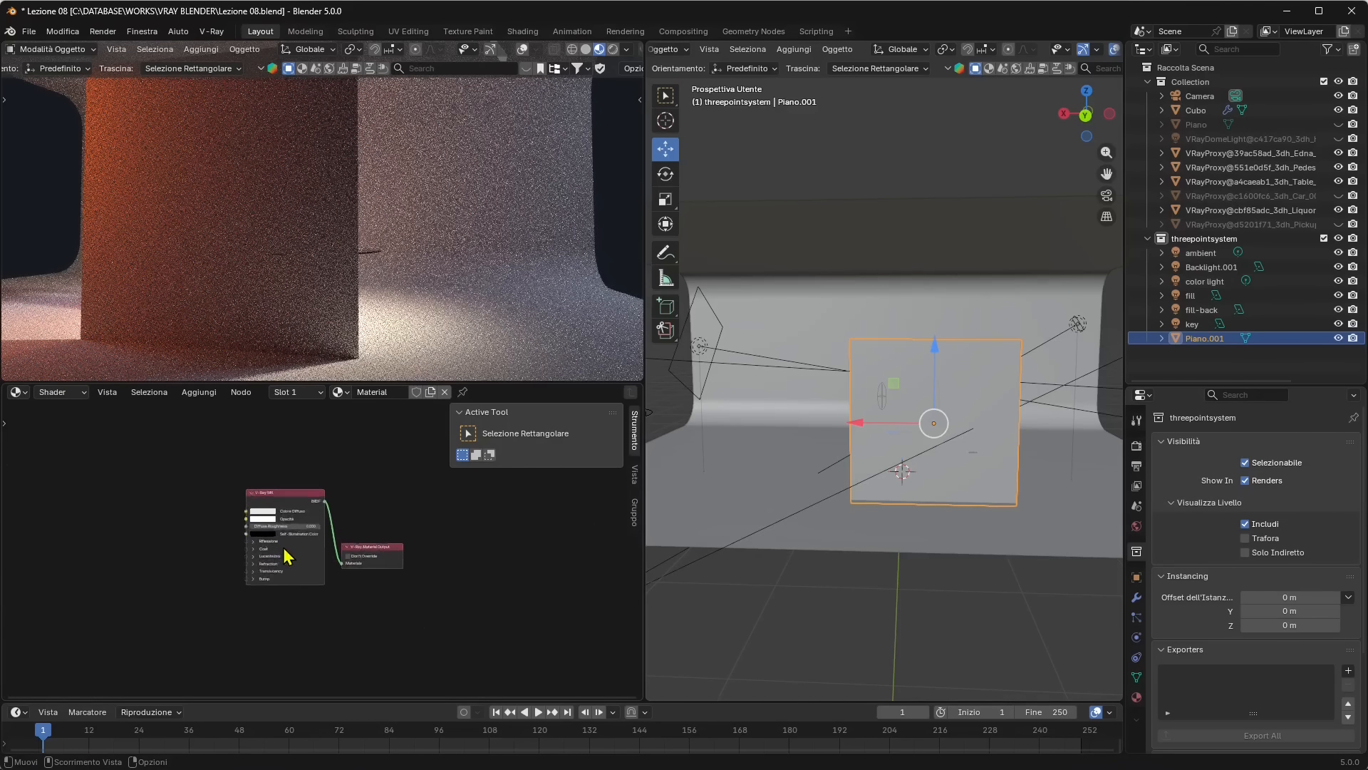
{"action": "scroll", "coordinate": [256, 564], "scroll_direction": "up", "scroll_amount": 2}
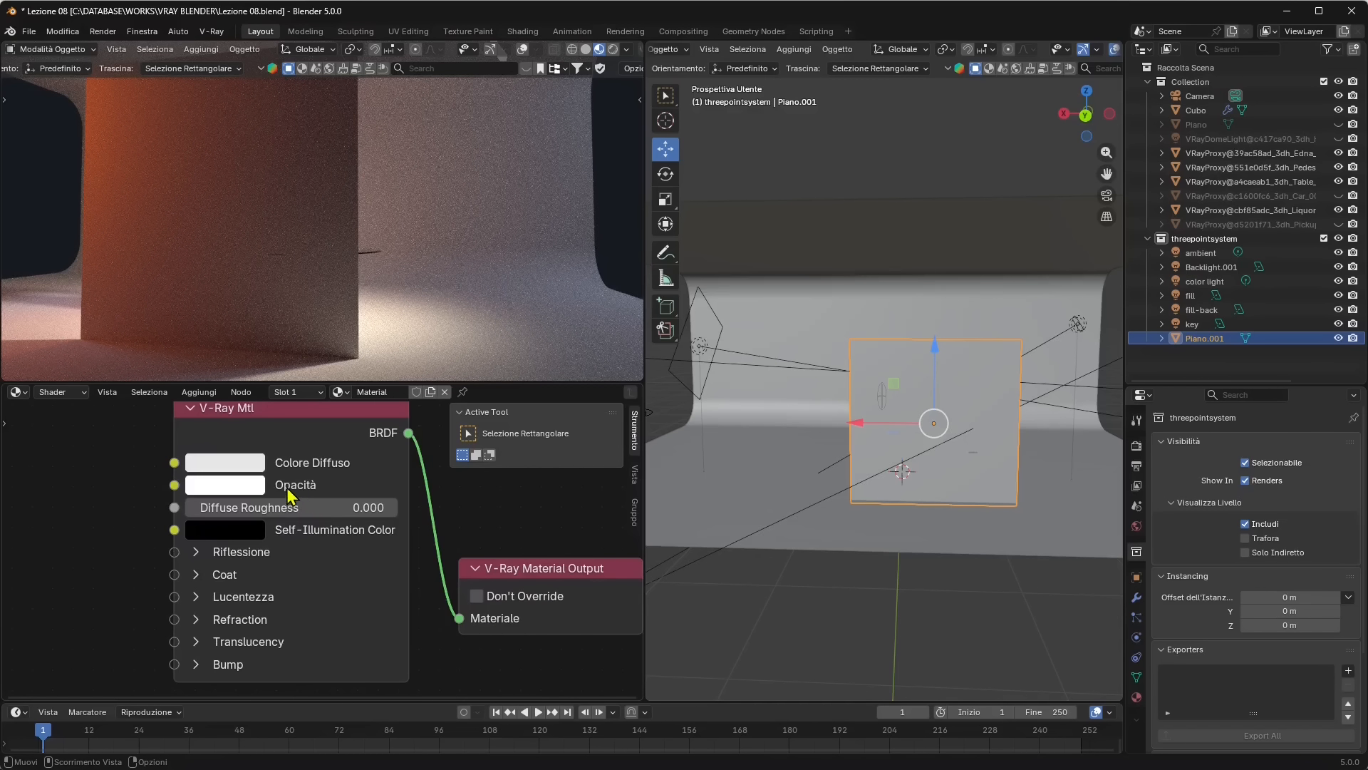
Try adjusting the brightness of the V-Ray Mtl opacity colour, ending at white with a value of 1.000
{"action": "scroll", "coordinate": [288, 497], "scroll_direction": "down", "scroll_amount": 1}
{"action": "left_click", "coordinate": [228, 501]}
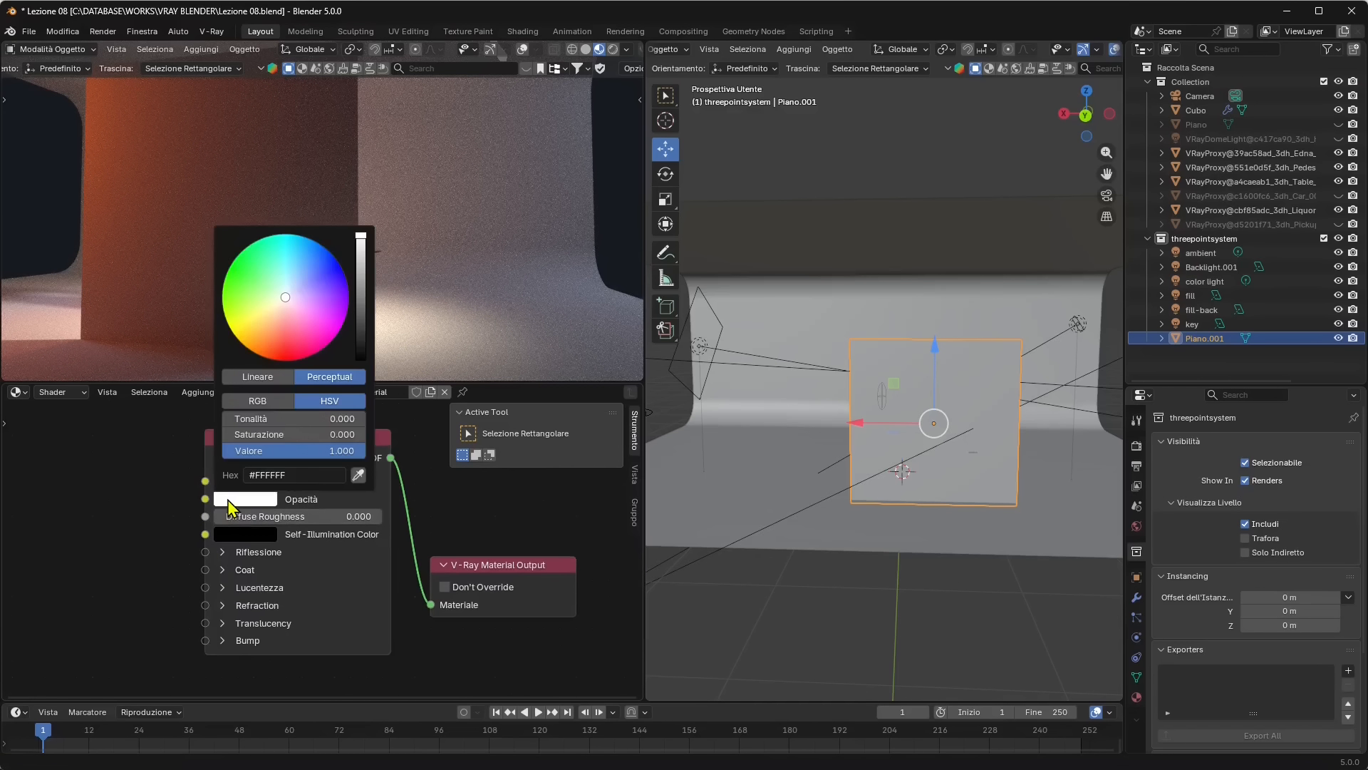
{"action": "mouse_move", "coordinate": [361, 236]}
{"action": "left_mouse_down"}
{"action": "mouse_move", "coordinate": [365, 365]}
{"action": "mouse_move", "coordinate": [361, 229]}
{"action": "left_mouse_up"}
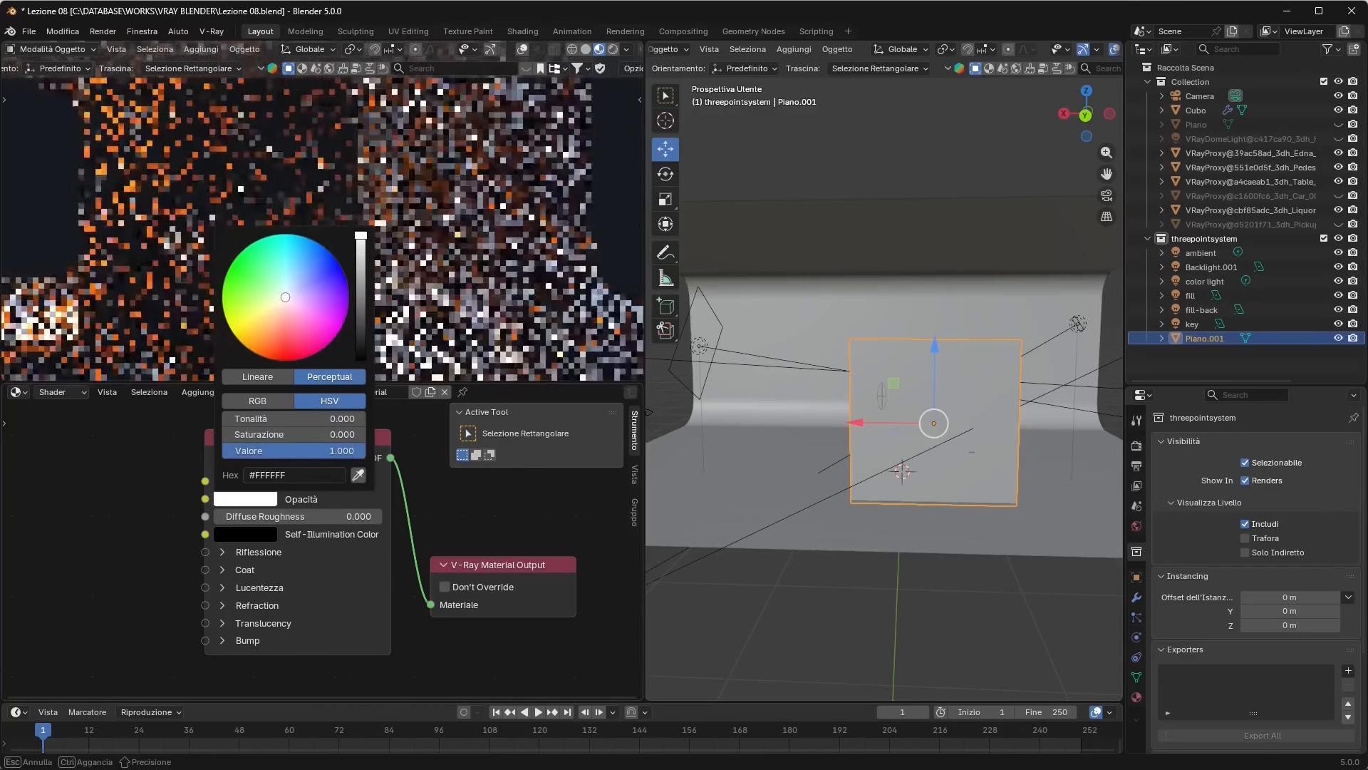
Make free space beside the V-Ray Mtl node's inputs and open the list of nodes to add
{"action": "middle_click_drag", "start_coordinate": [197, 558], "coordinate": [336, 568]}
{"action": "scroll", "coordinate": [337, 553], "scroll_direction": "down", "scroll_amount": 2}
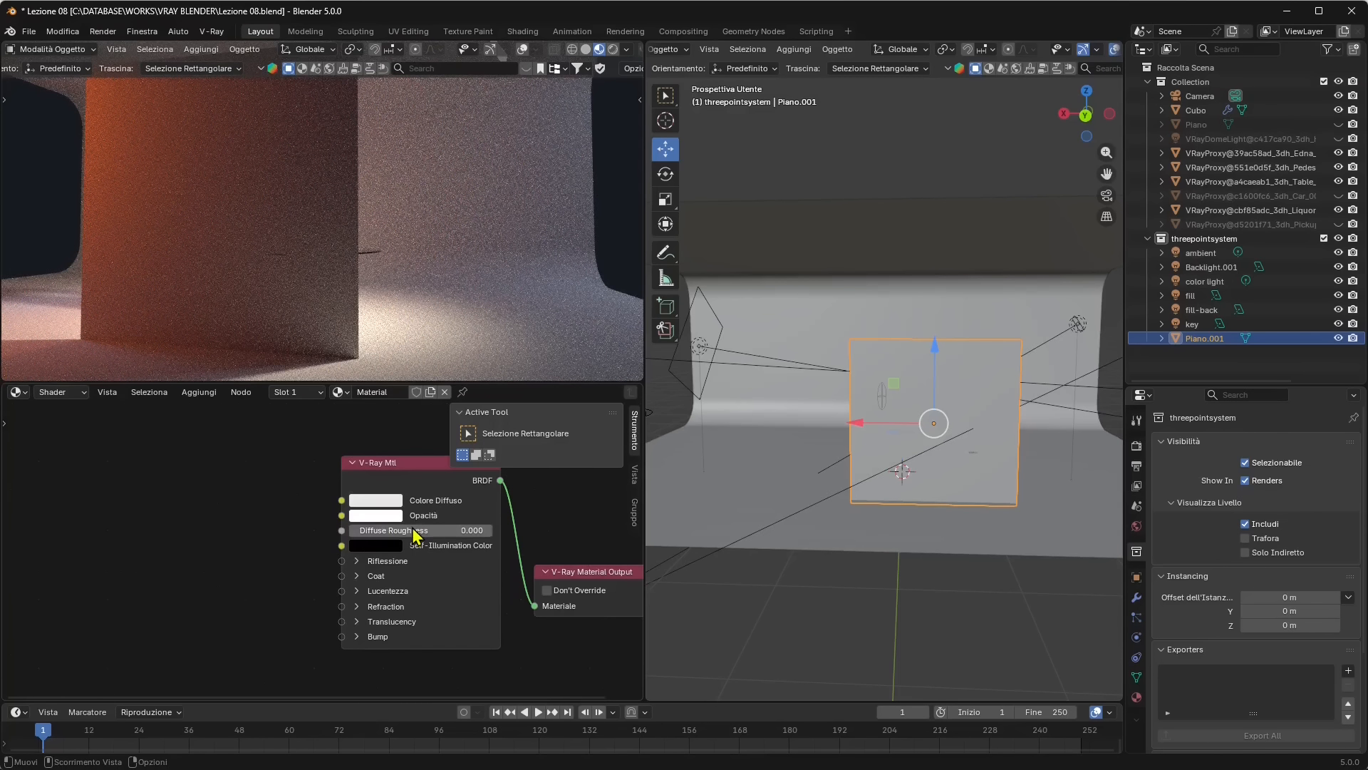
{"action": "mouse_move", "coordinate": [292, 533]}
{"action": "middle_mouse_down"}
{"action": "mouse_move", "coordinate": [331, 539]}
{"action": "mouse_move", "coordinate": [294, 531]}
{"action": "middle_mouse_up"}
{"action": "left_click", "coordinate": [197, 393]}
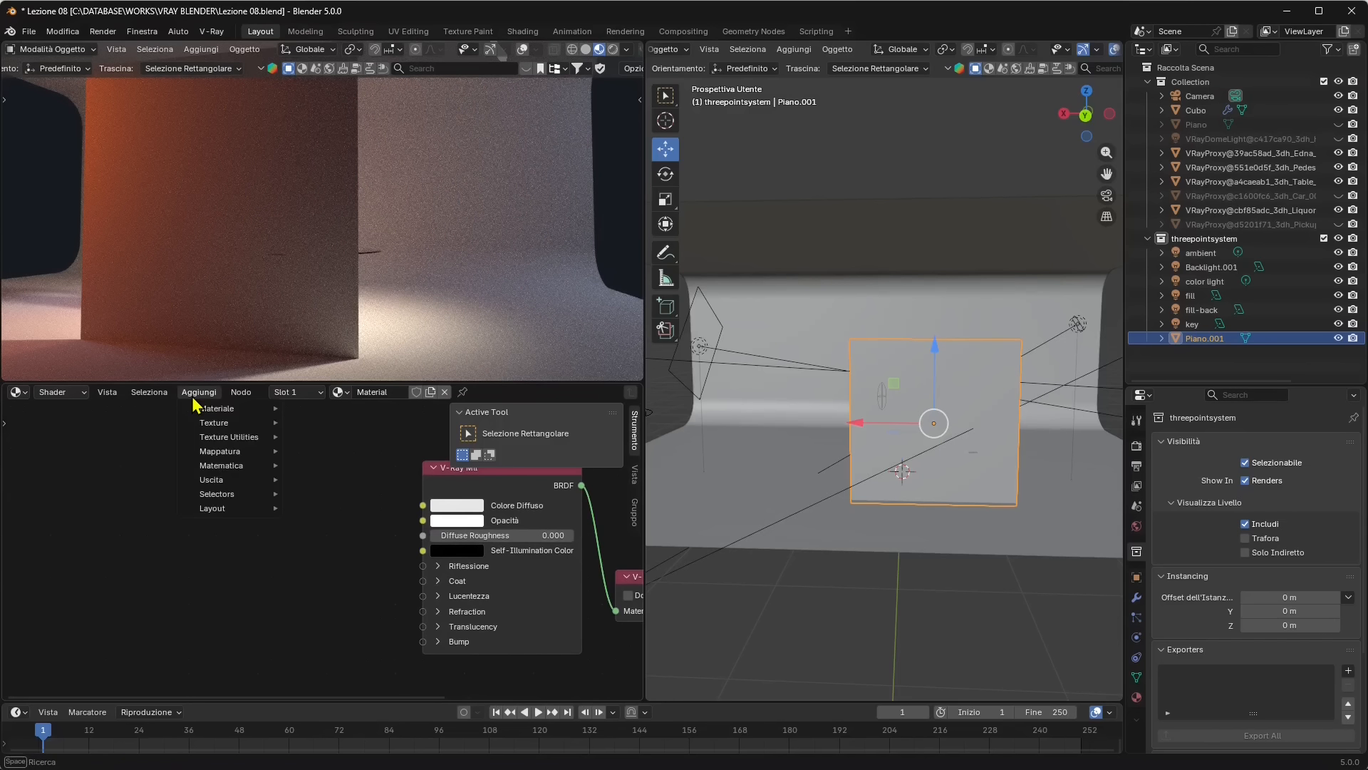